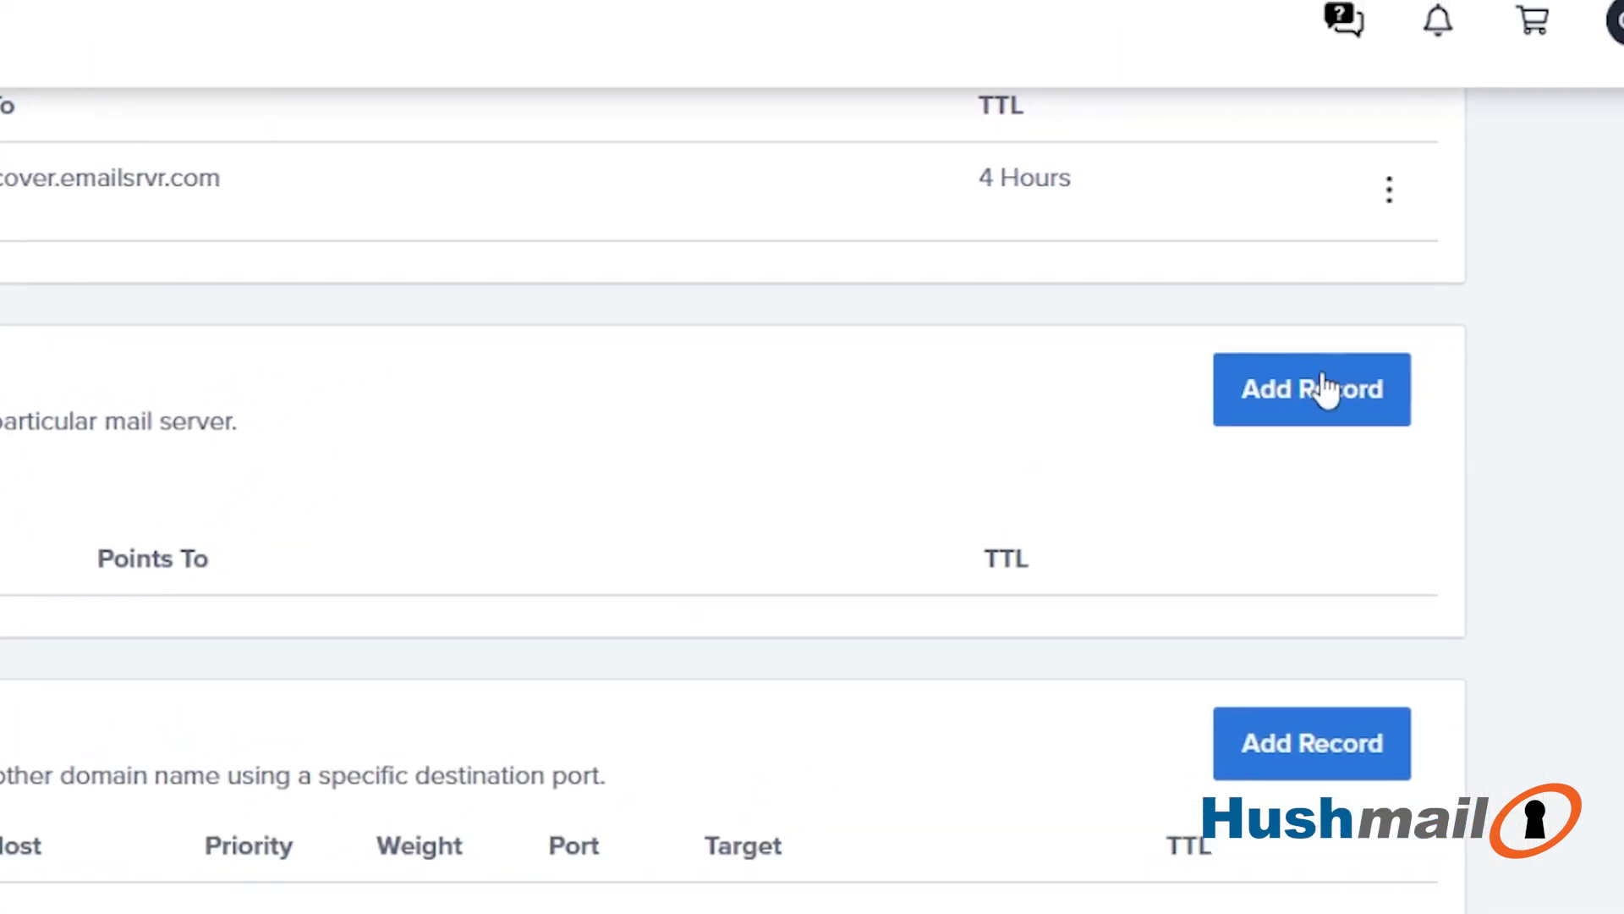
- Start a new MX record with priority 0 and host record @, pointing to plsmtp1.hushmail.com
click(1438, 245)
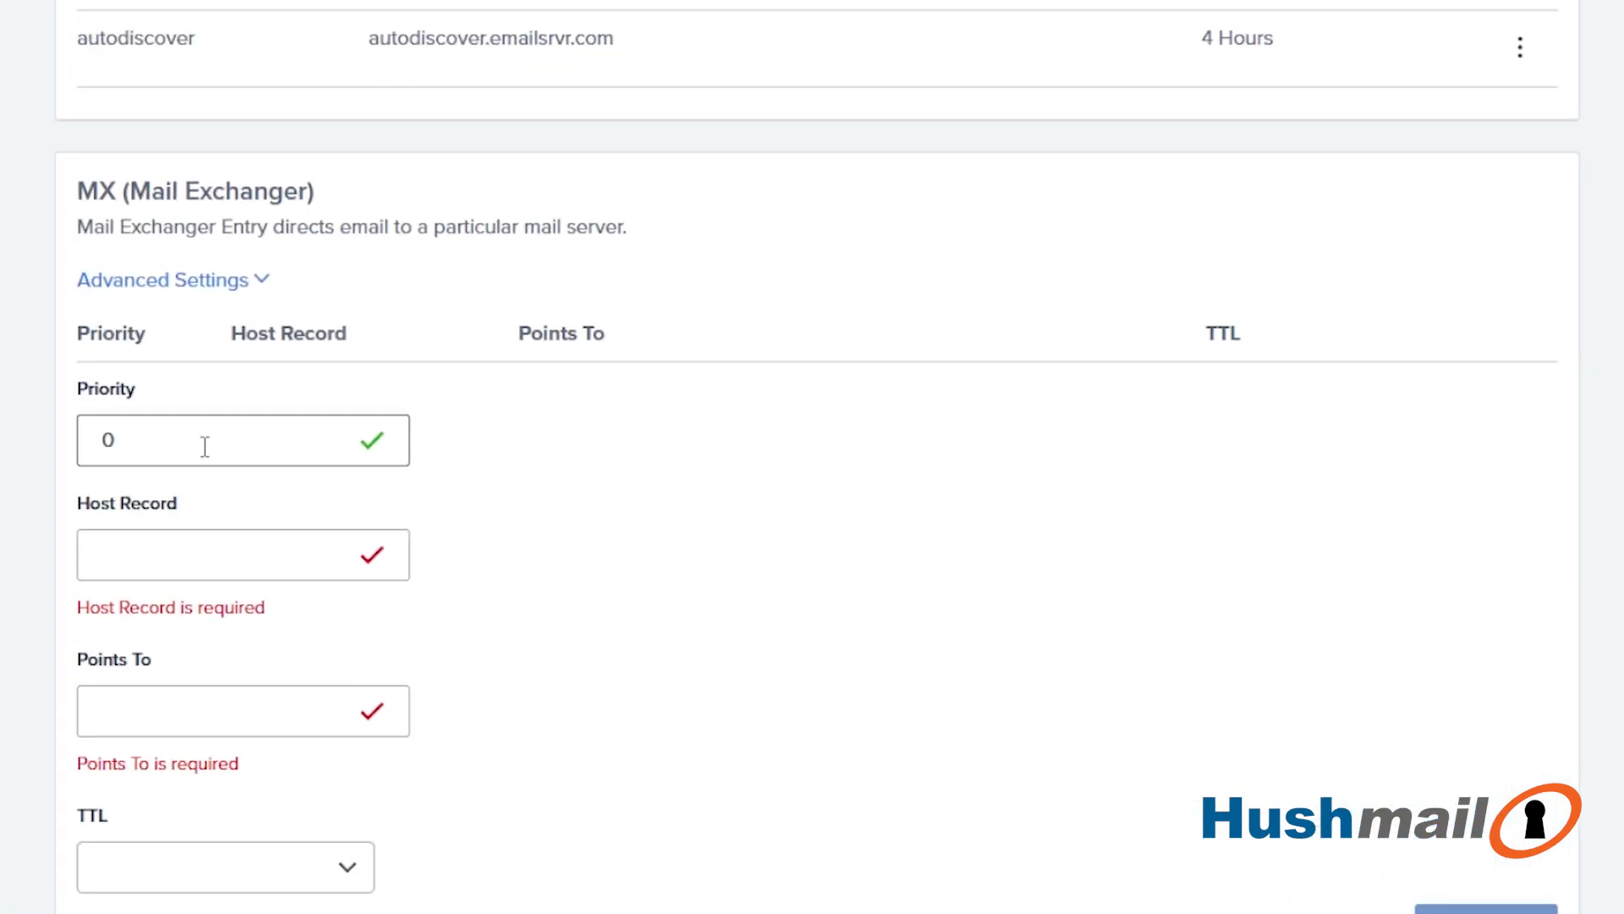
click(199, 552)
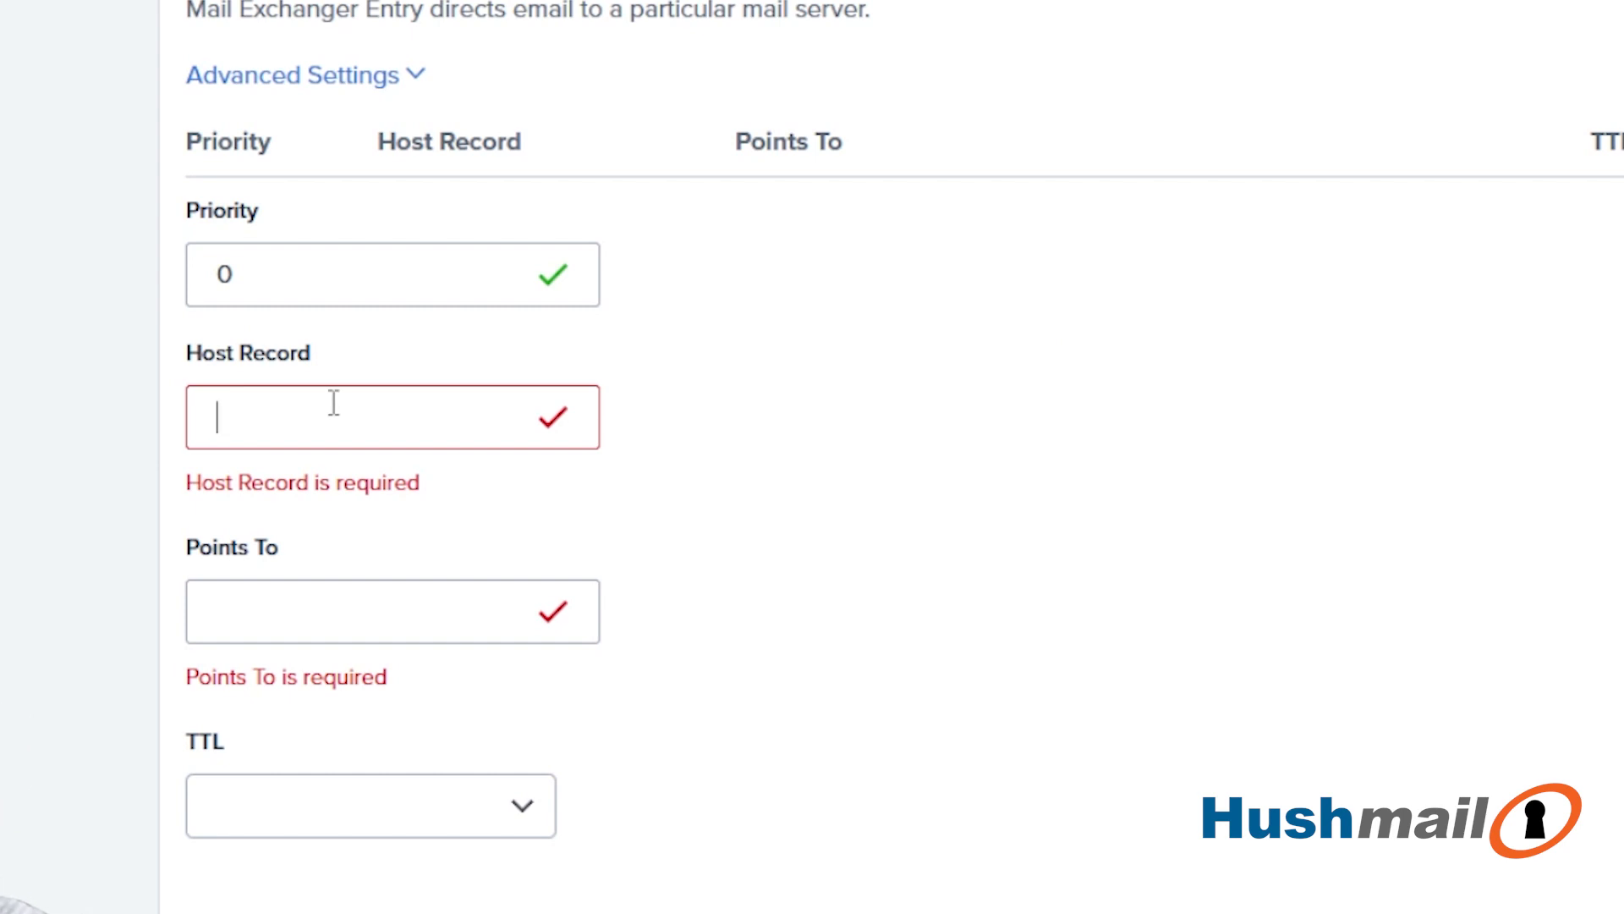
text(@)
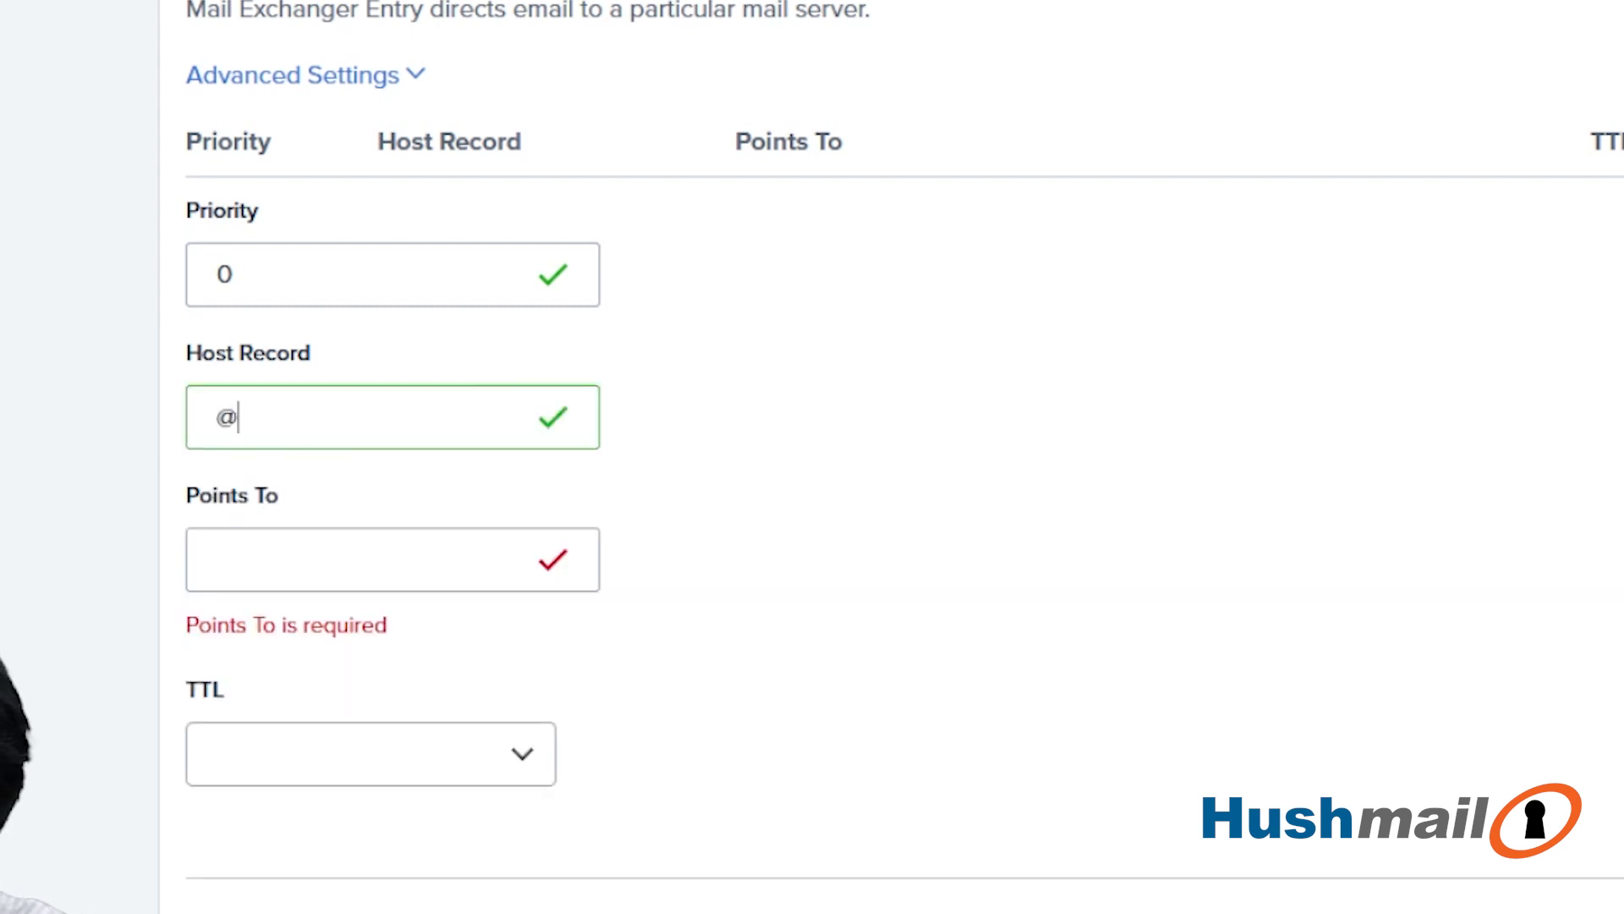
key(Tab)
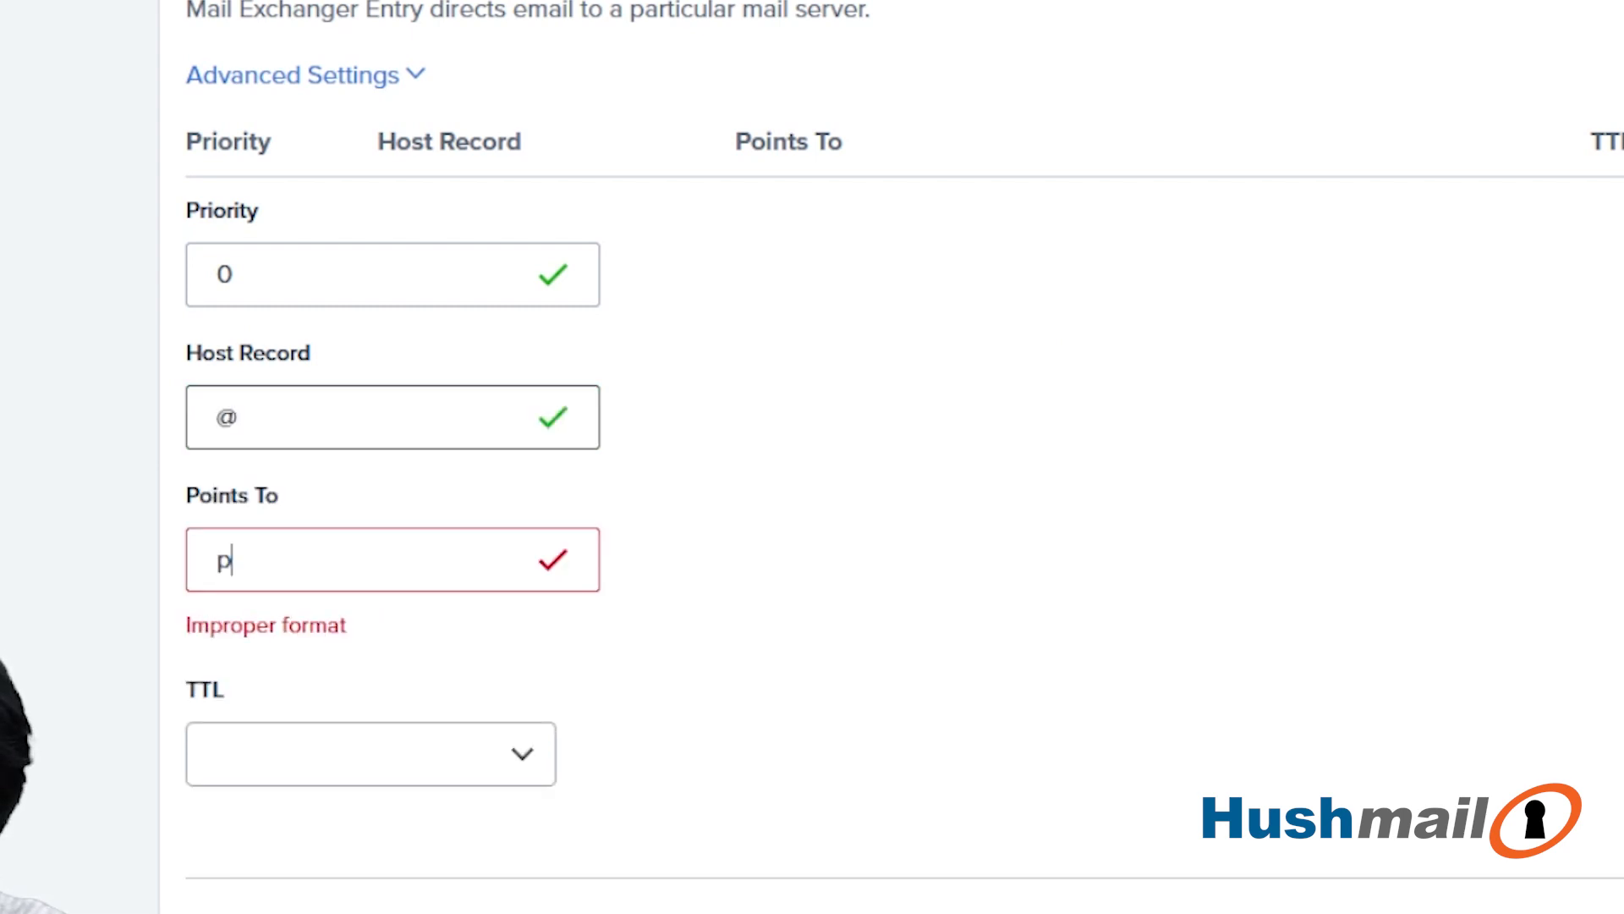
text(plsmtp1.)
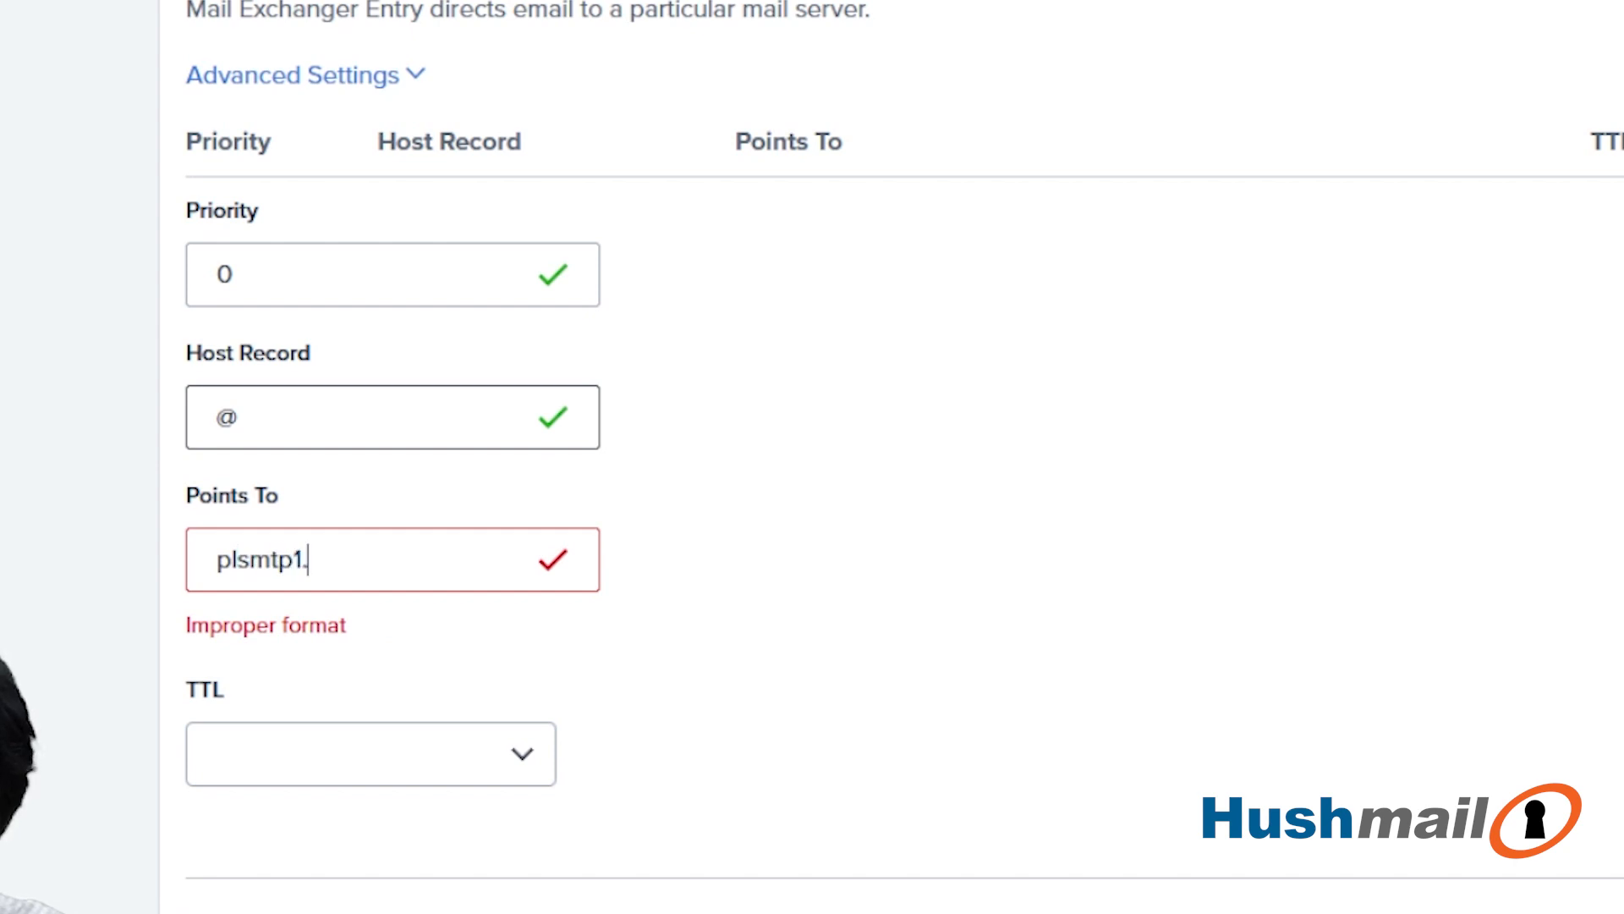
text(hushmail.com)
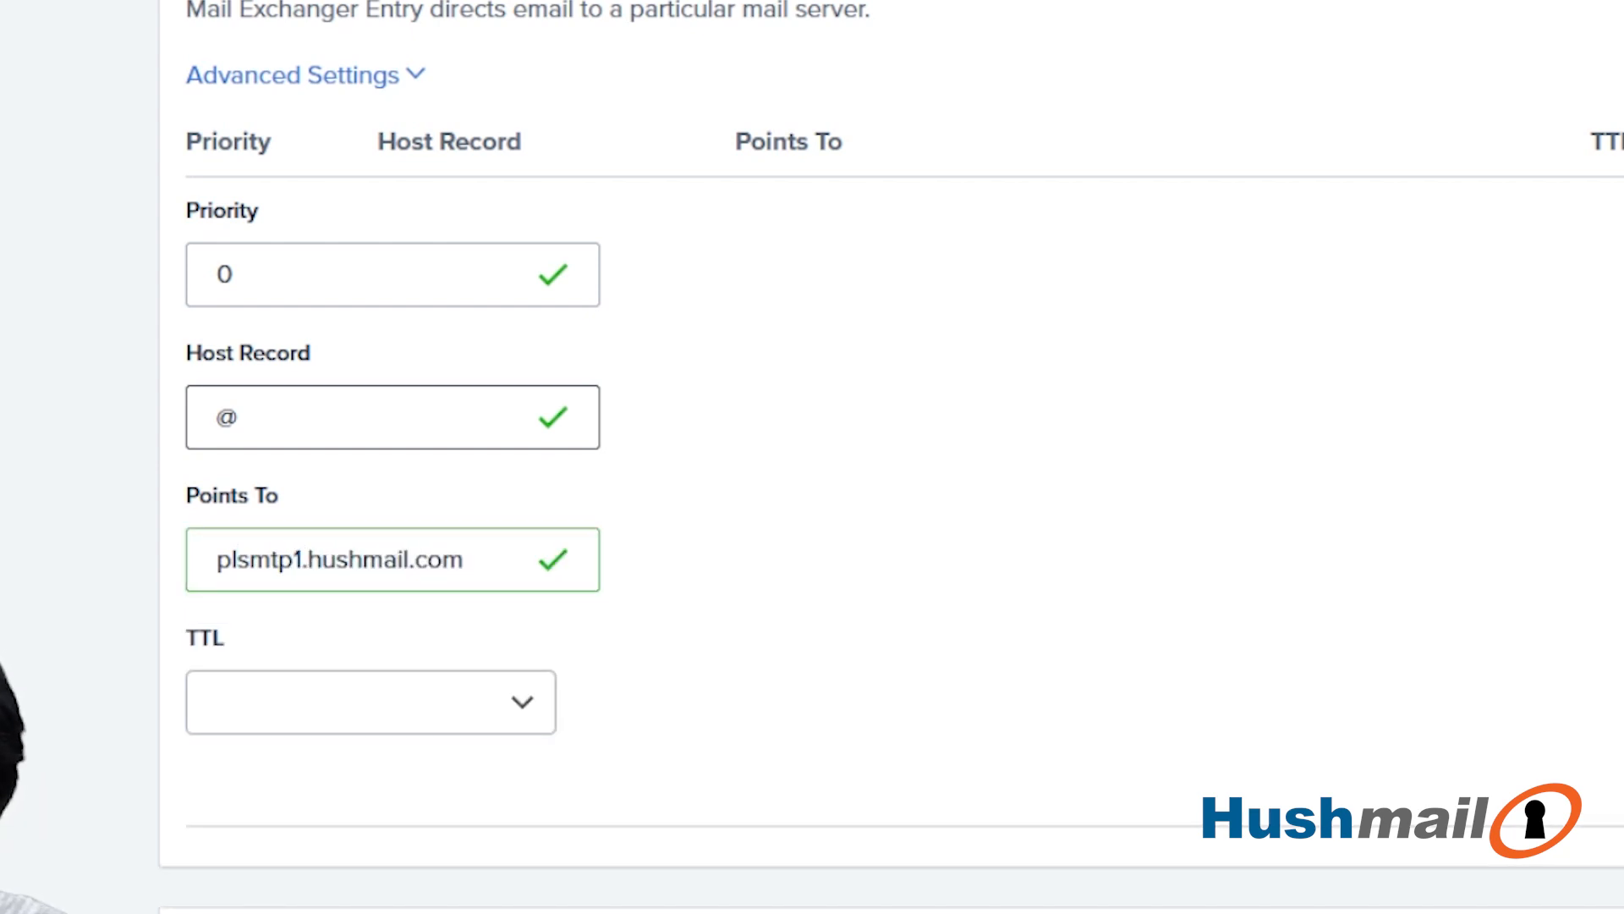
- Set the MX record's TTL to 4 Hours (min) and save the record
click(465, 700)
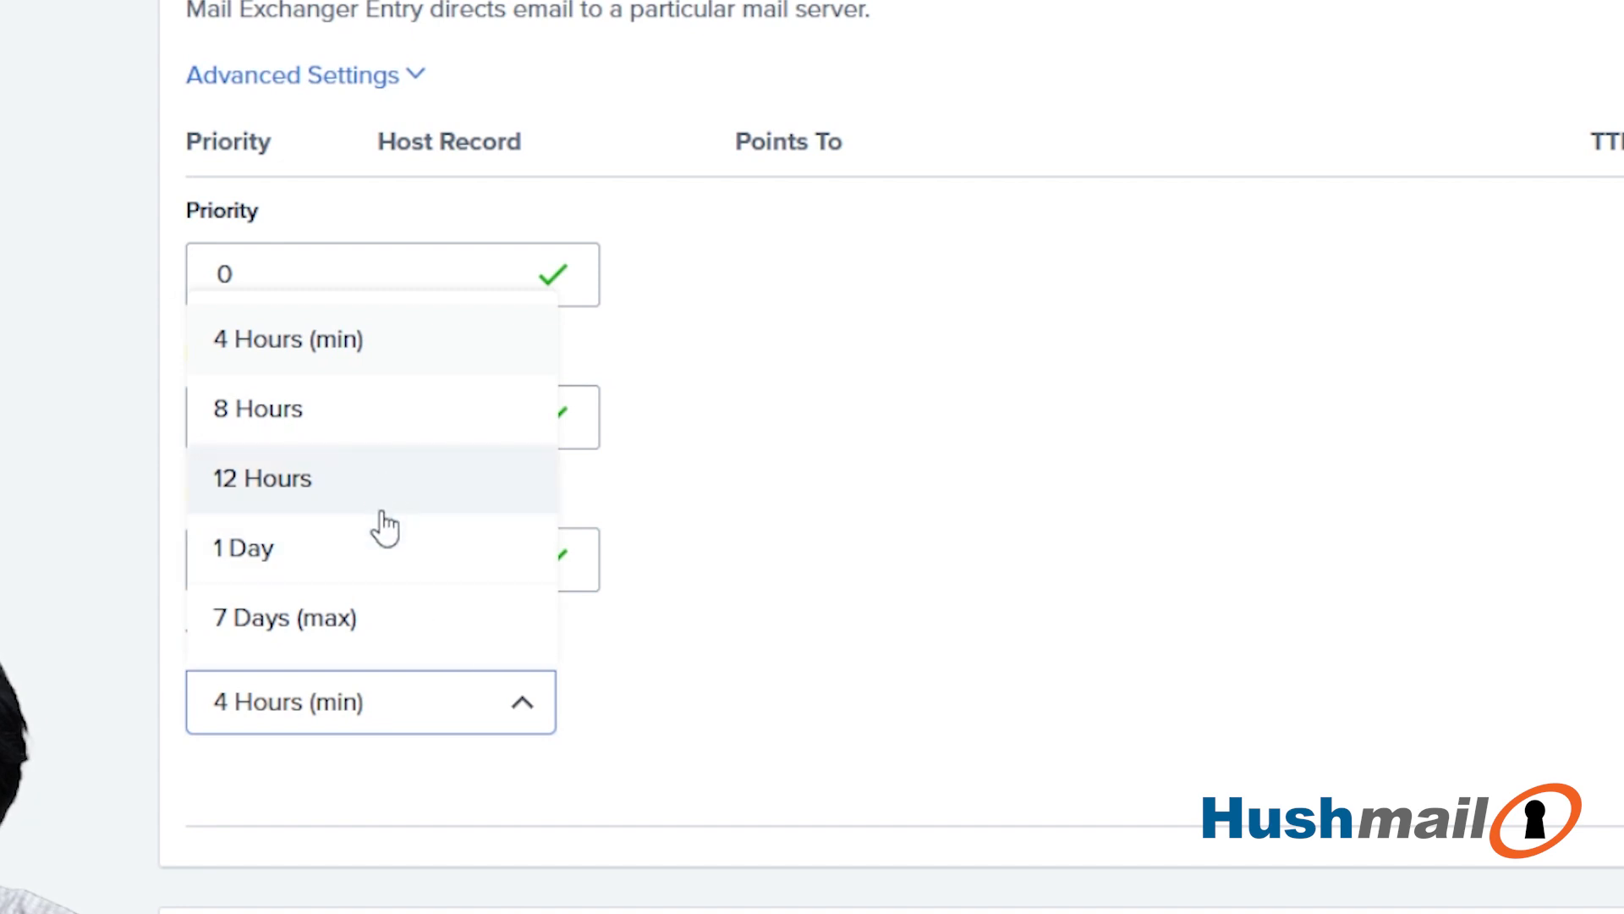
scroll(391, 381, up, 2)
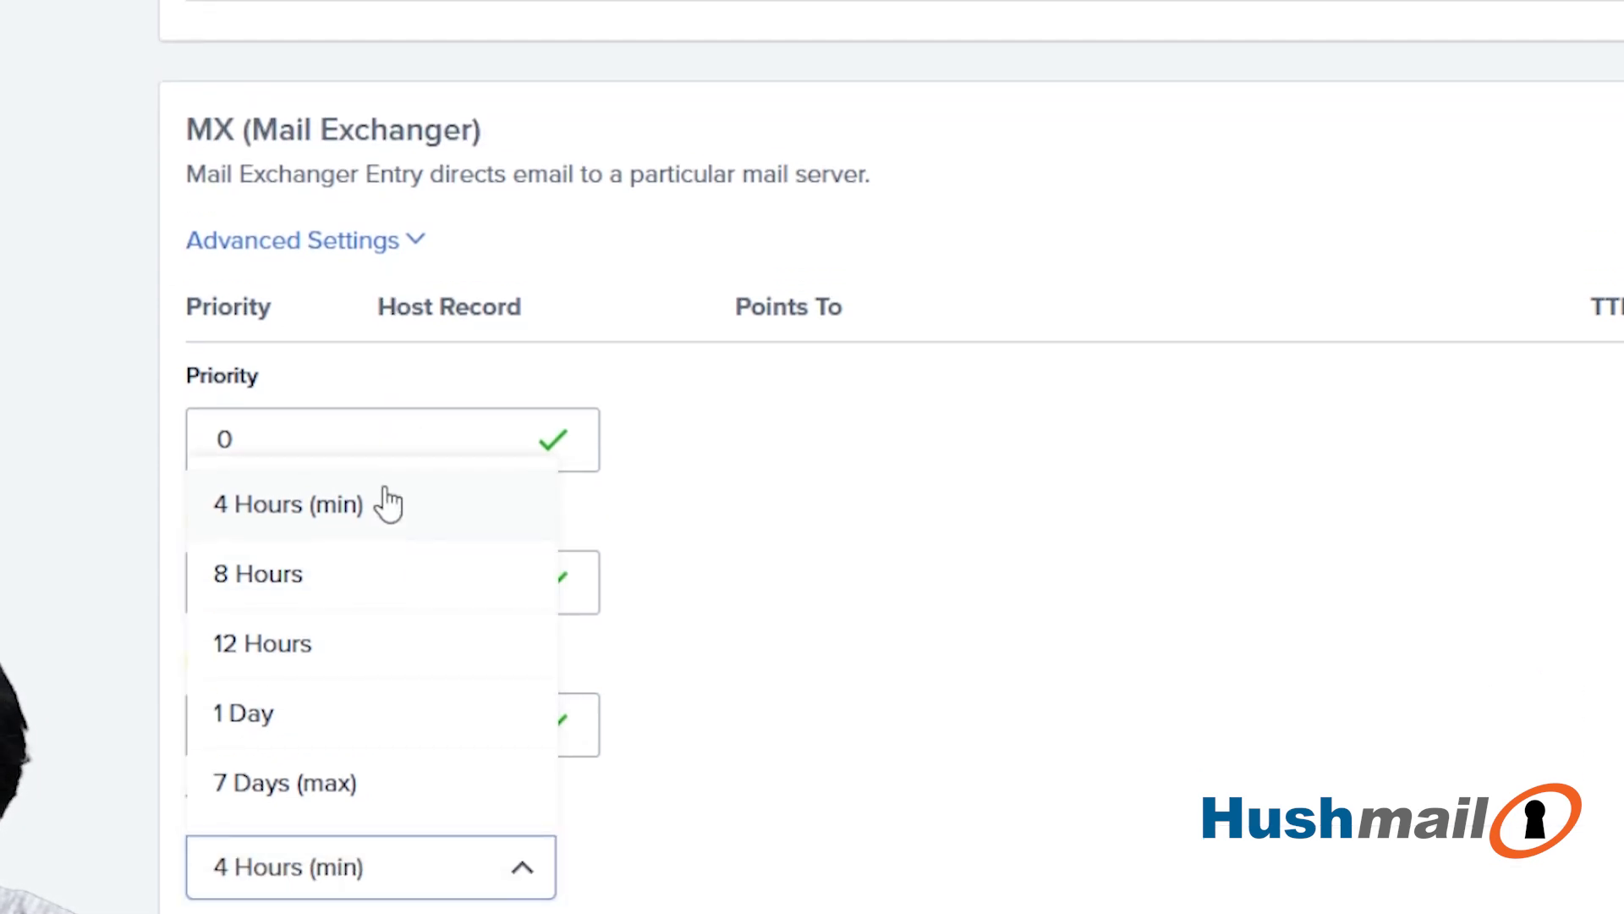
click(402, 511)
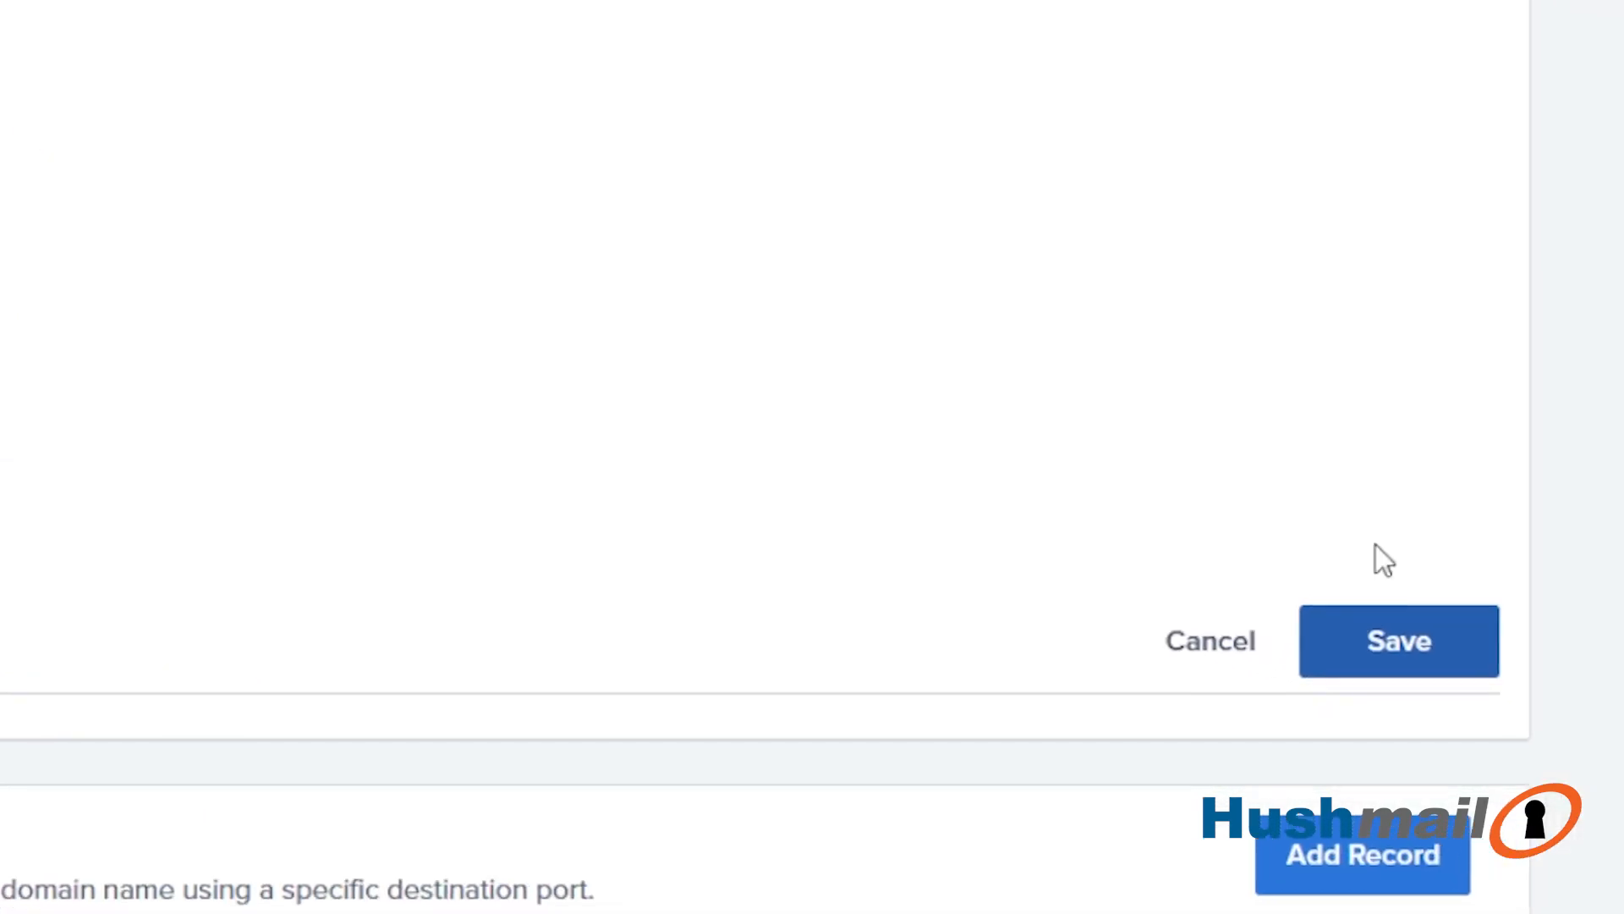
click(1324, 626)
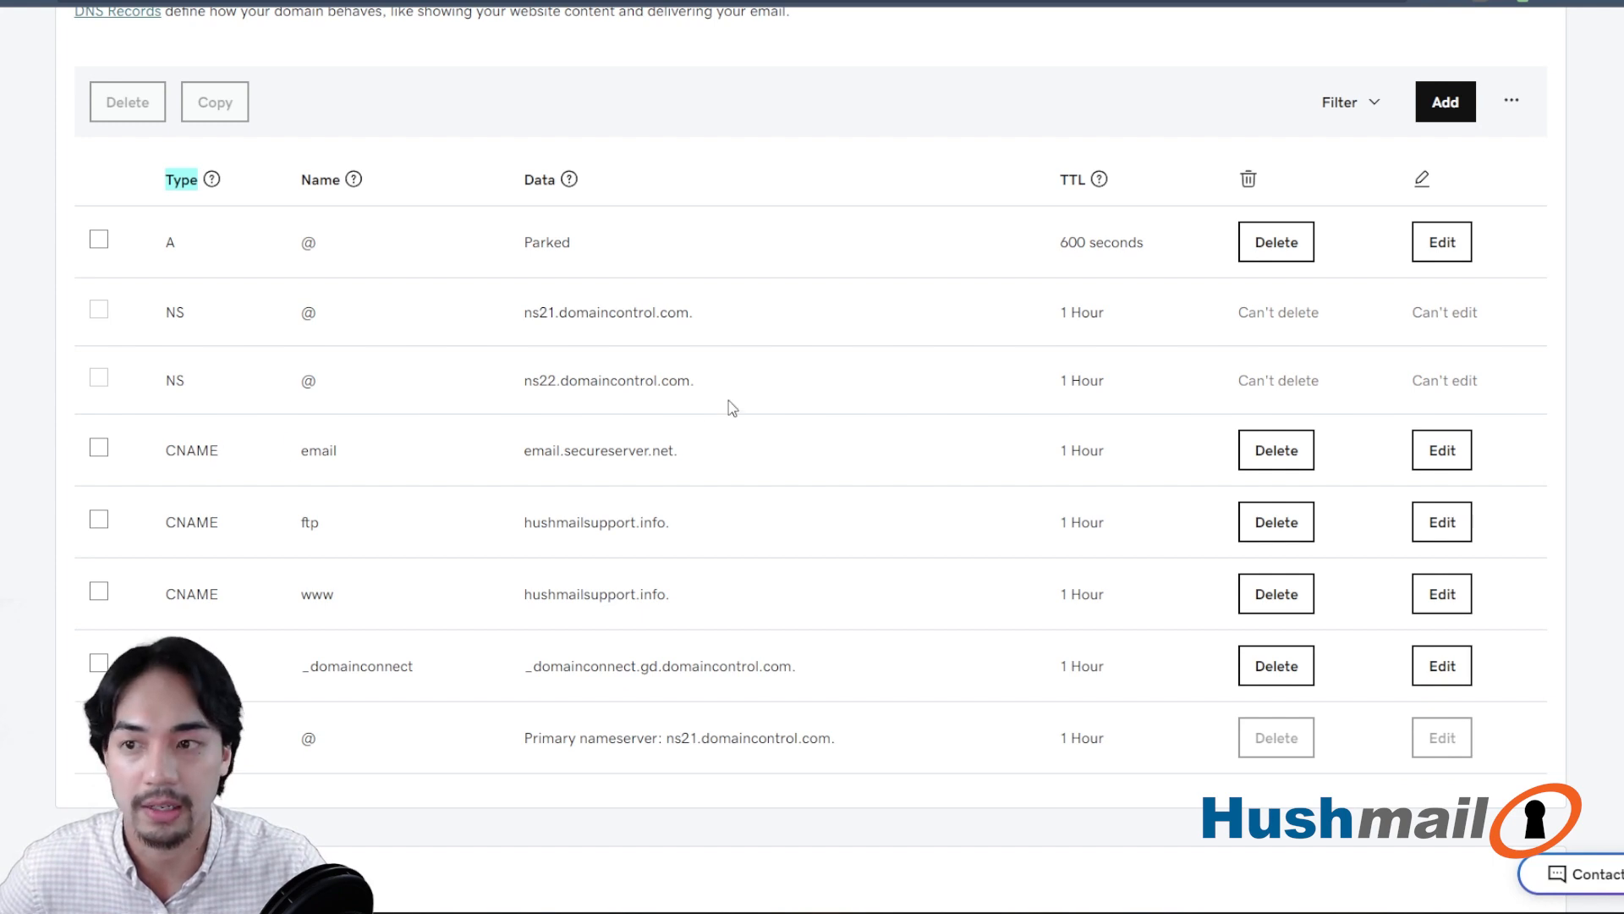
- Start a new DNS record for hushmailsupport.info with type MX and name @
scroll(733, 406, up, 2)
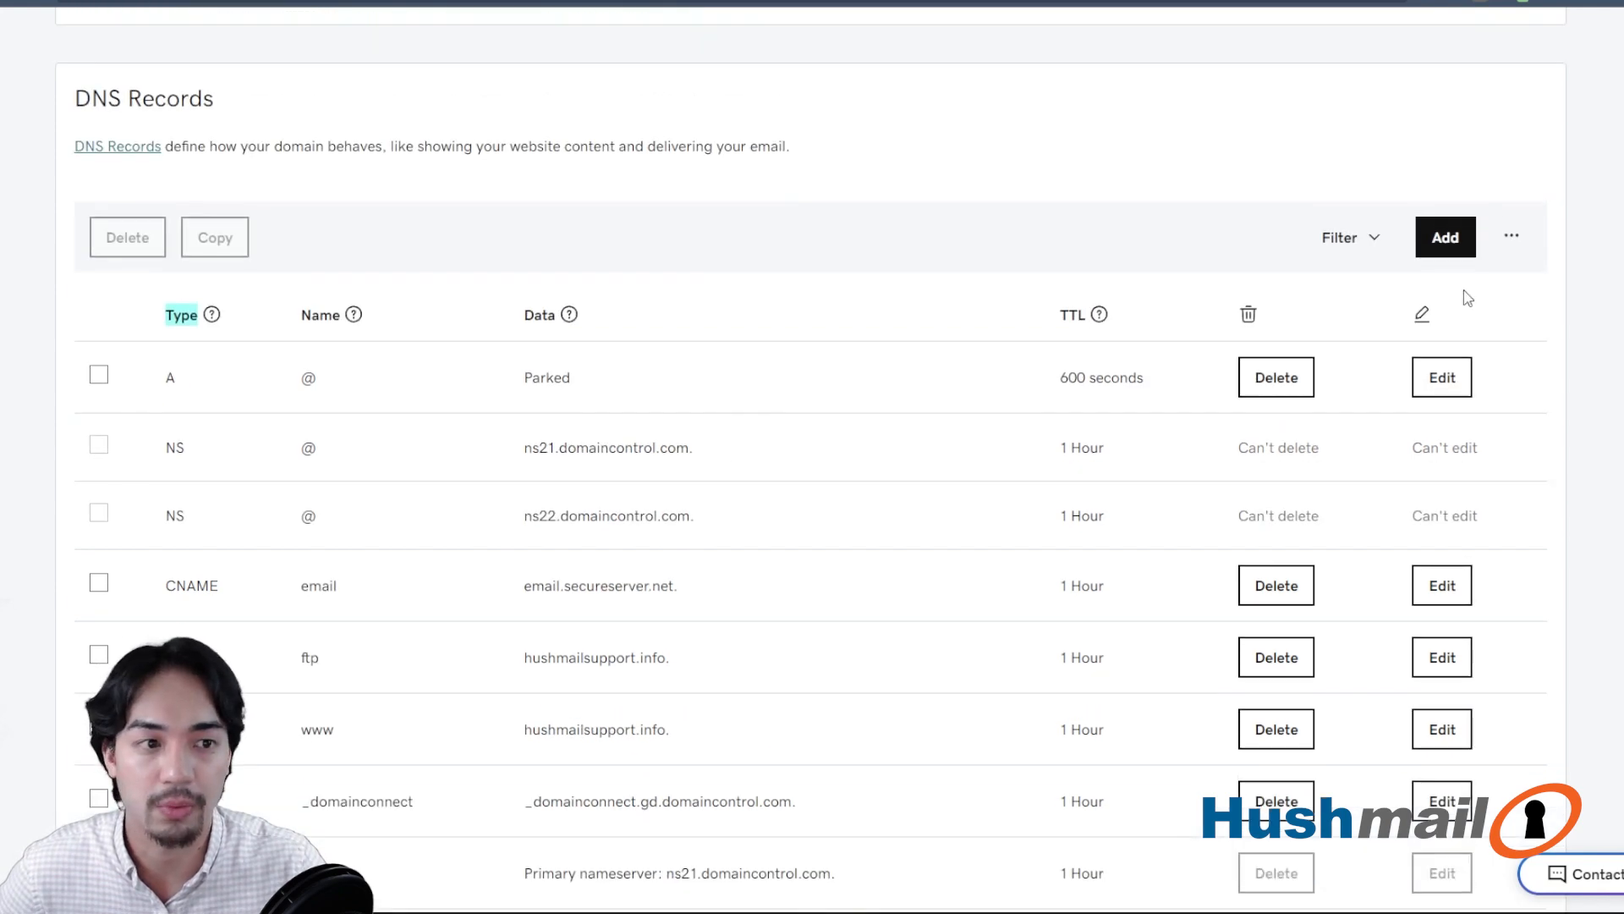
click(1446, 238)
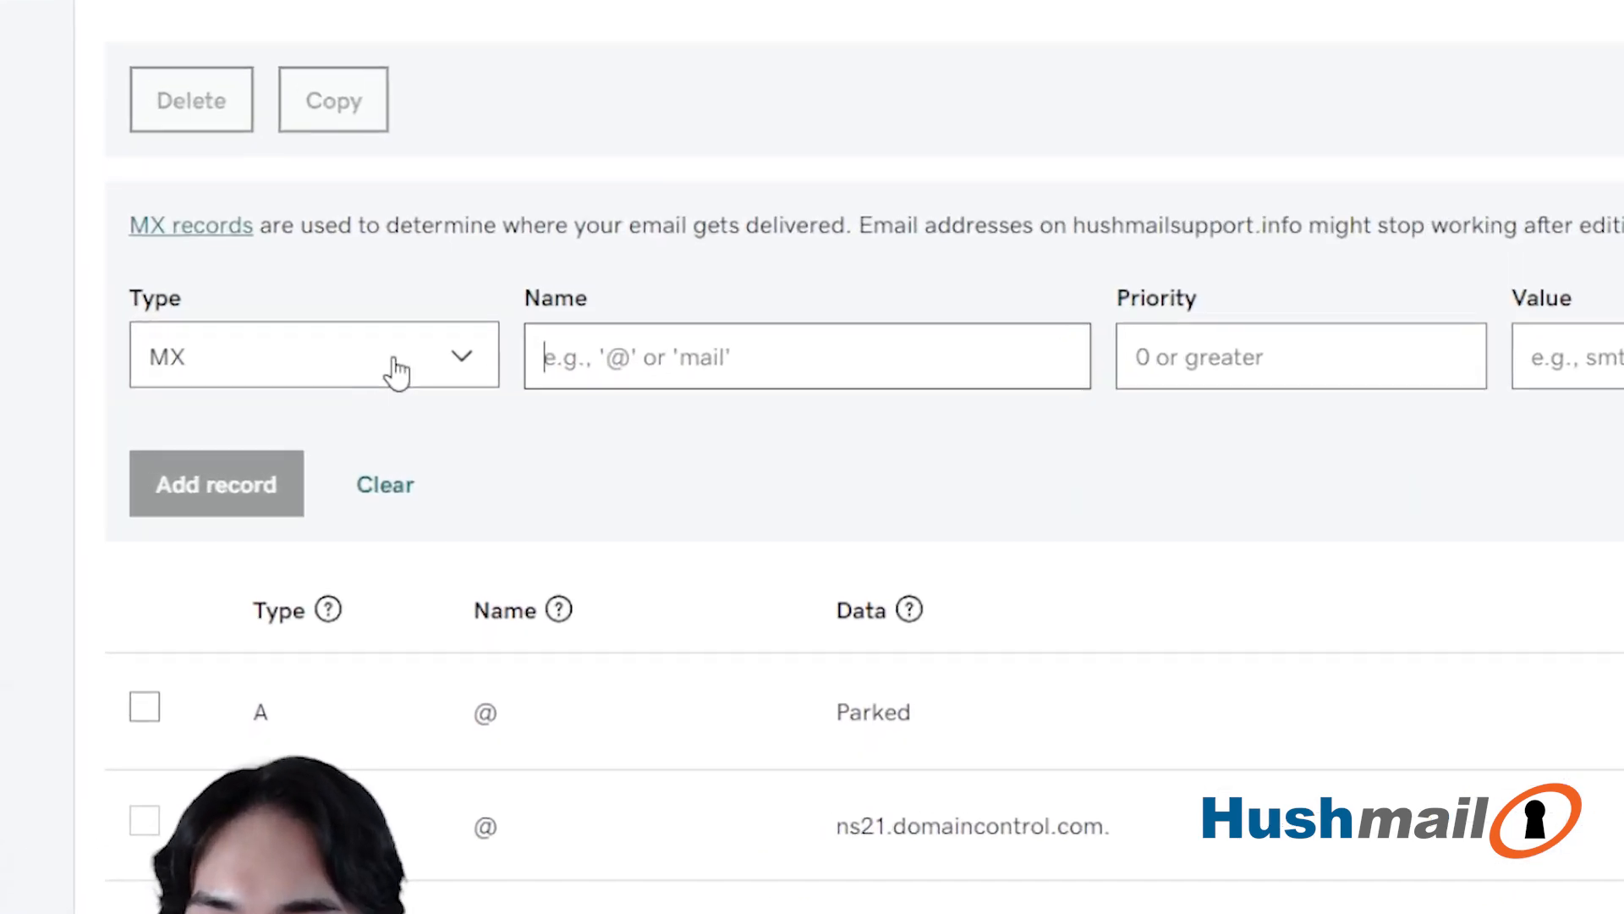
click(397, 372)
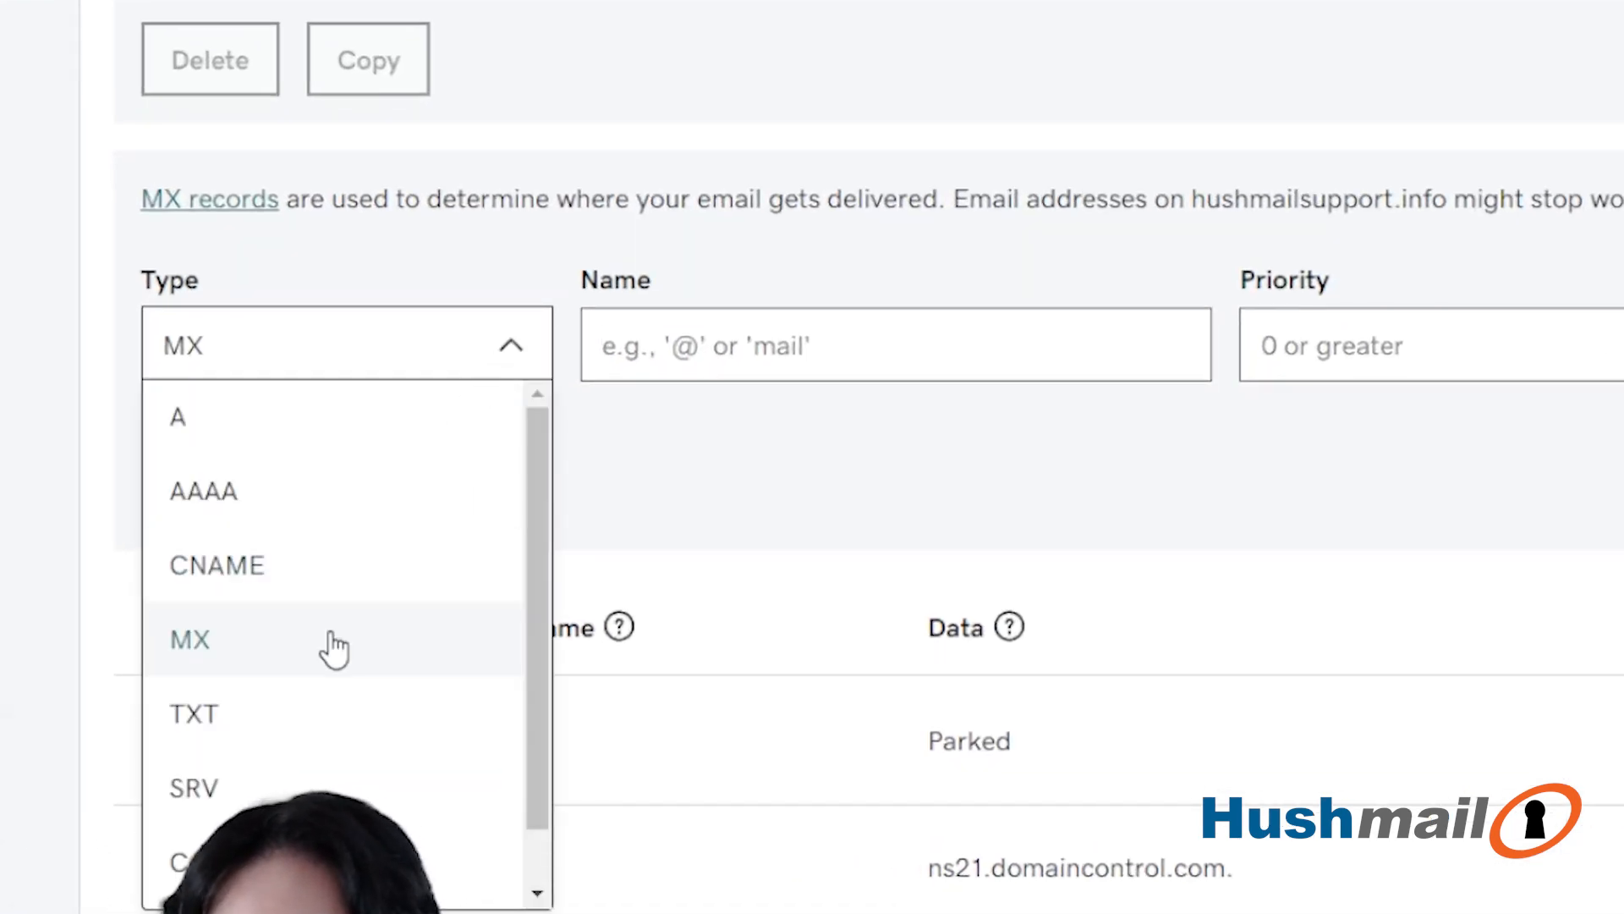
click(296, 632)
click(603, 430)
click(785, 352)
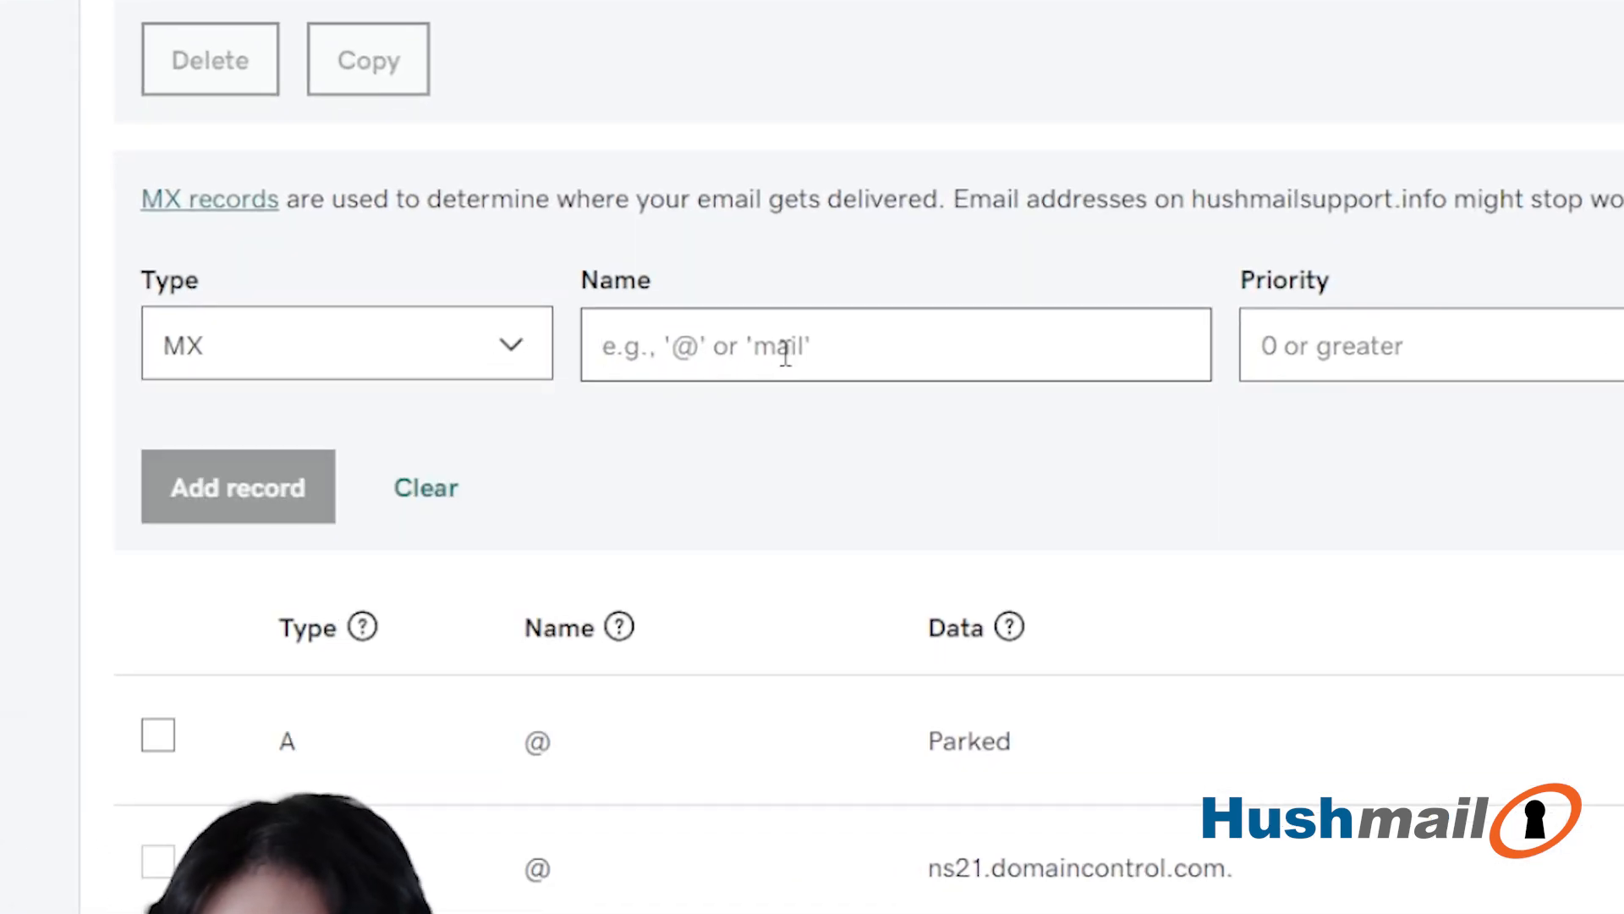
text(@)
- Give the MX record priority 10, value plsmtp1.hushmail.com and a TTL of 1 Hour
click(1385, 364)
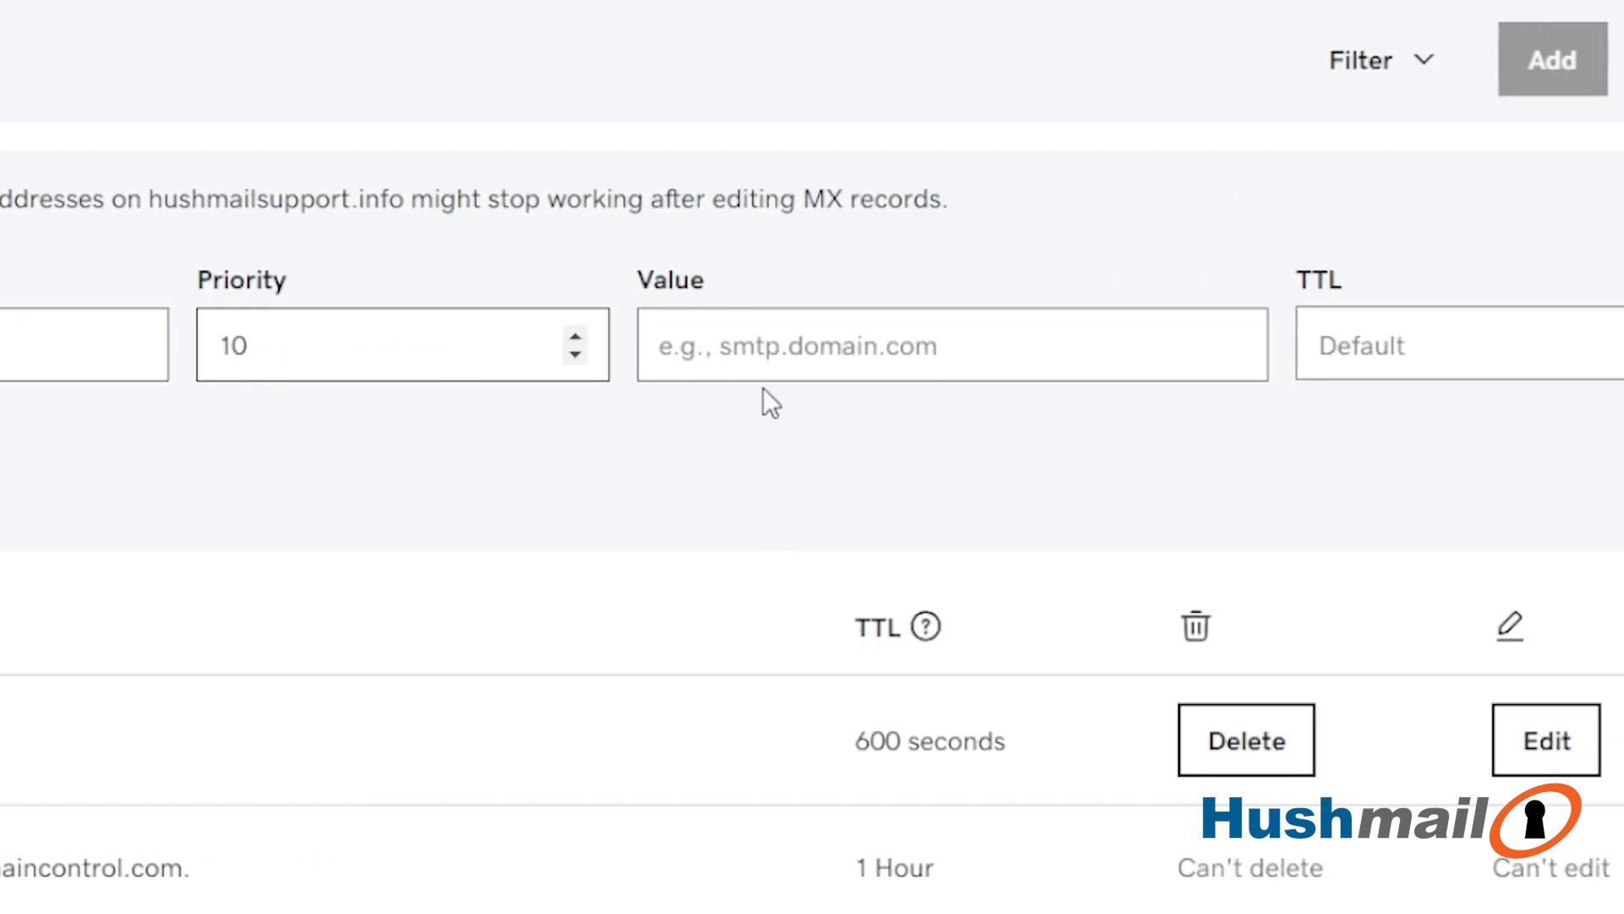
click(795, 355)
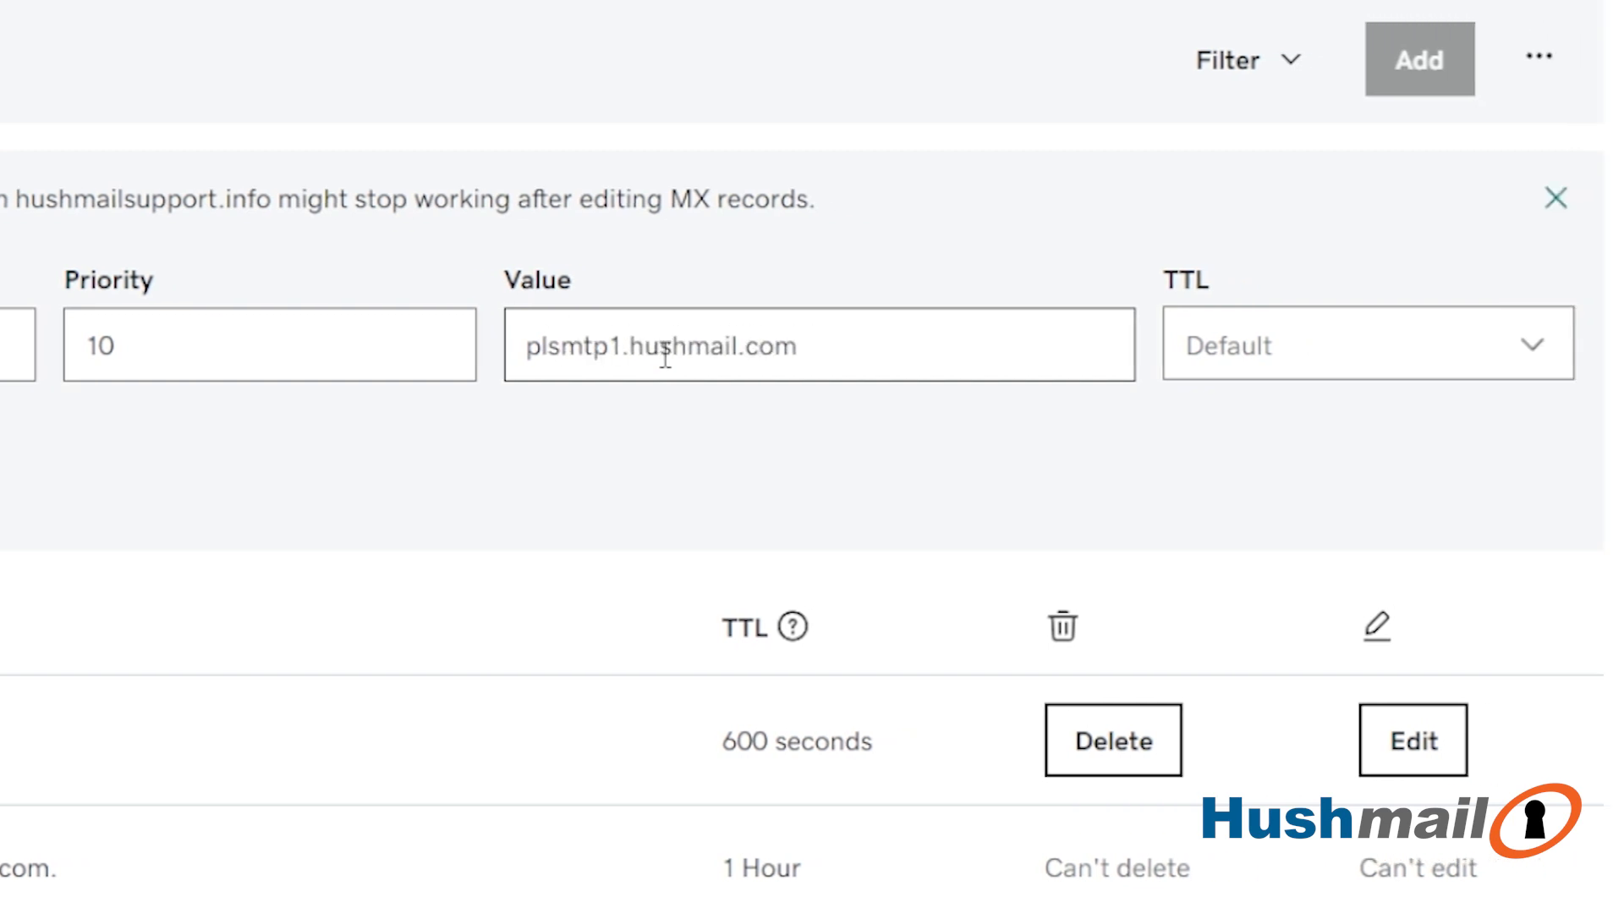
click(1447, 352)
click(1182, 490)
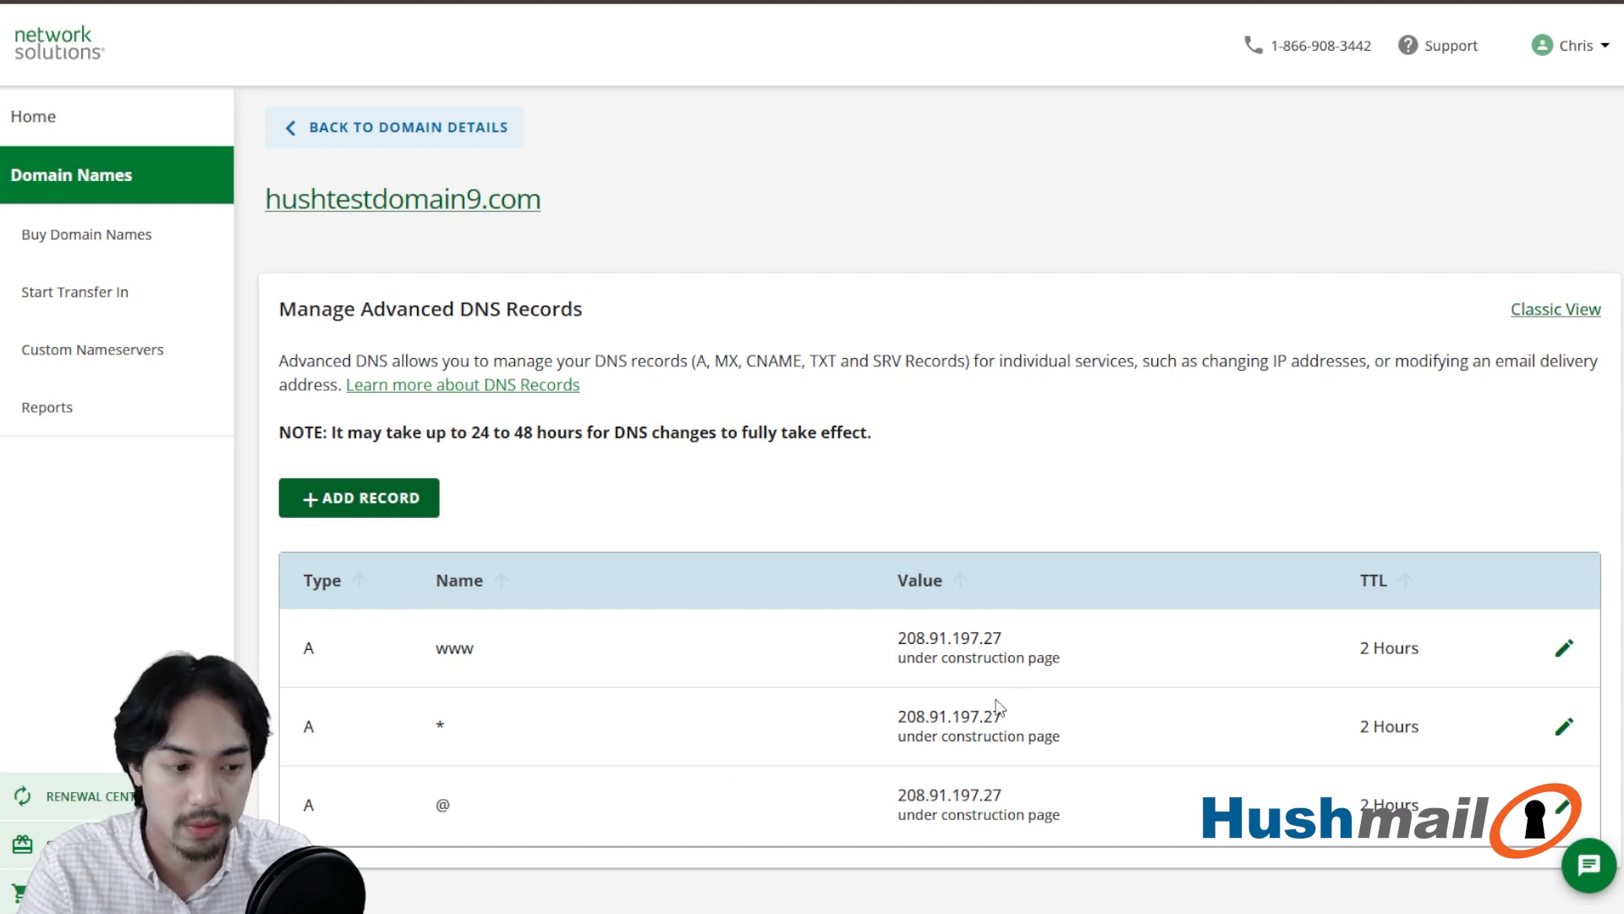
- In Network Solutions, start an advanced DNS record for hushtestdomain9.com with type MX, referring to @
click(373, 502)
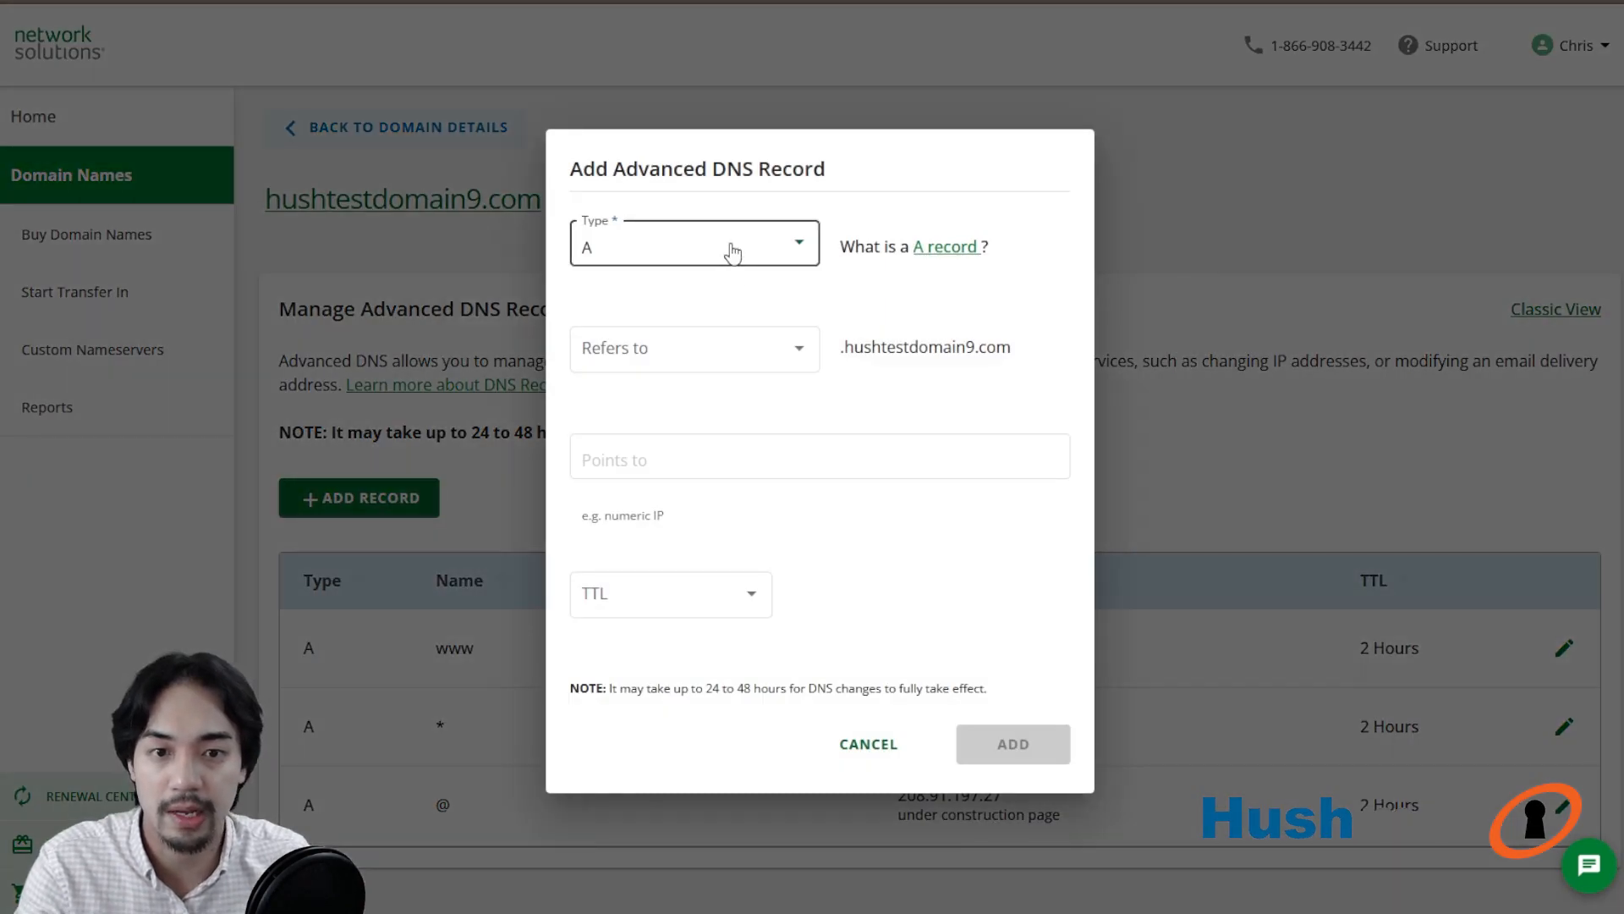
click(730, 247)
click(665, 366)
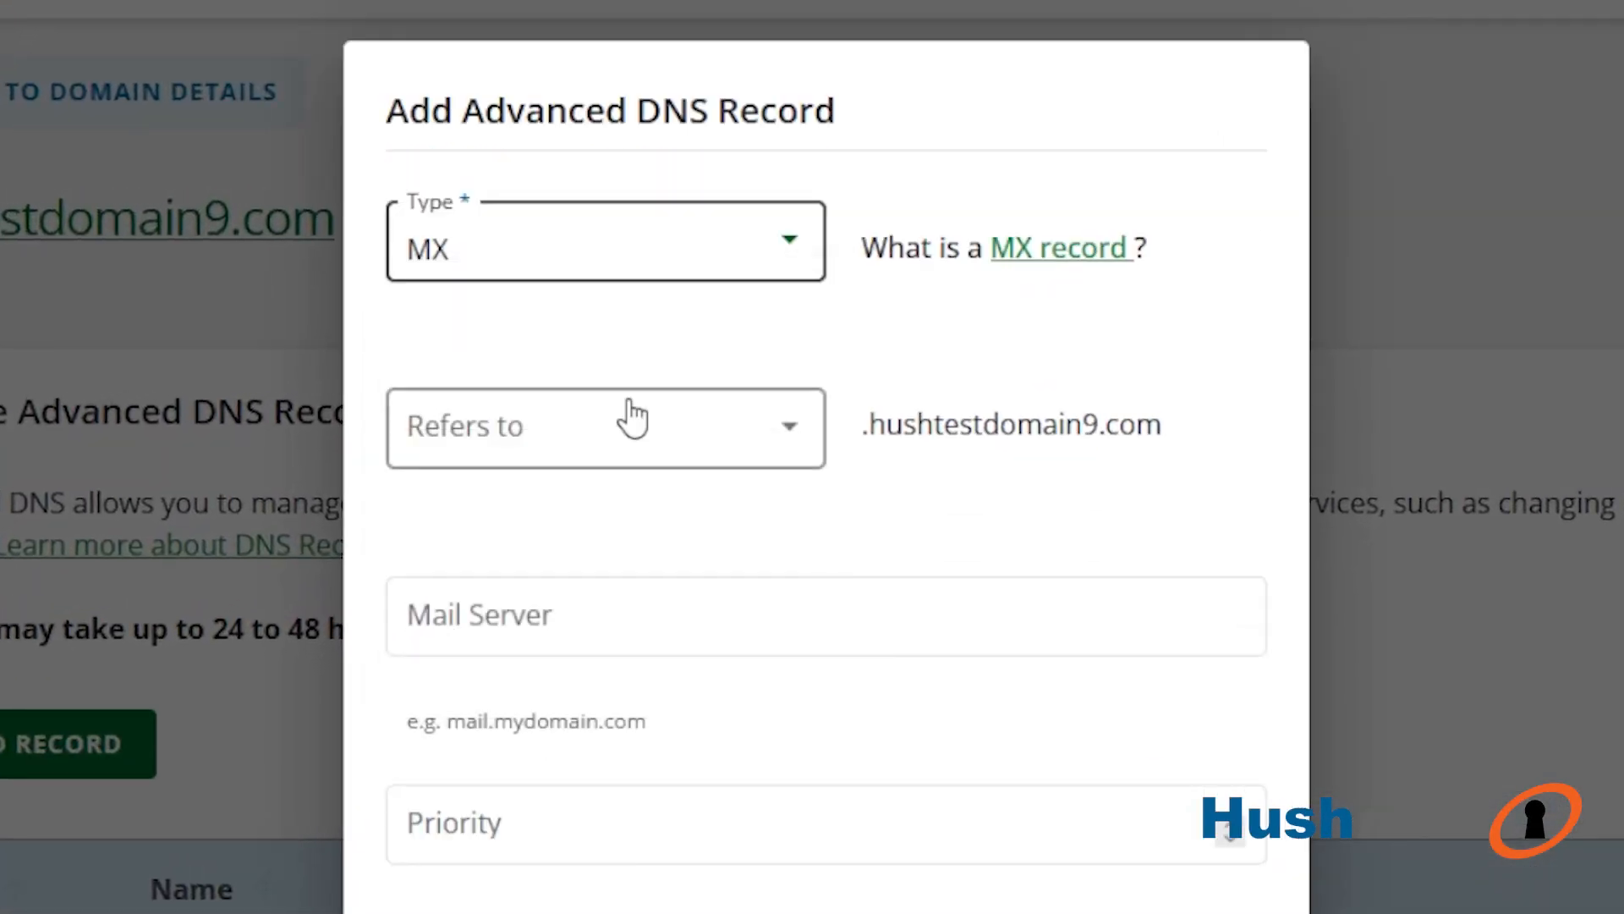
click(643, 459)
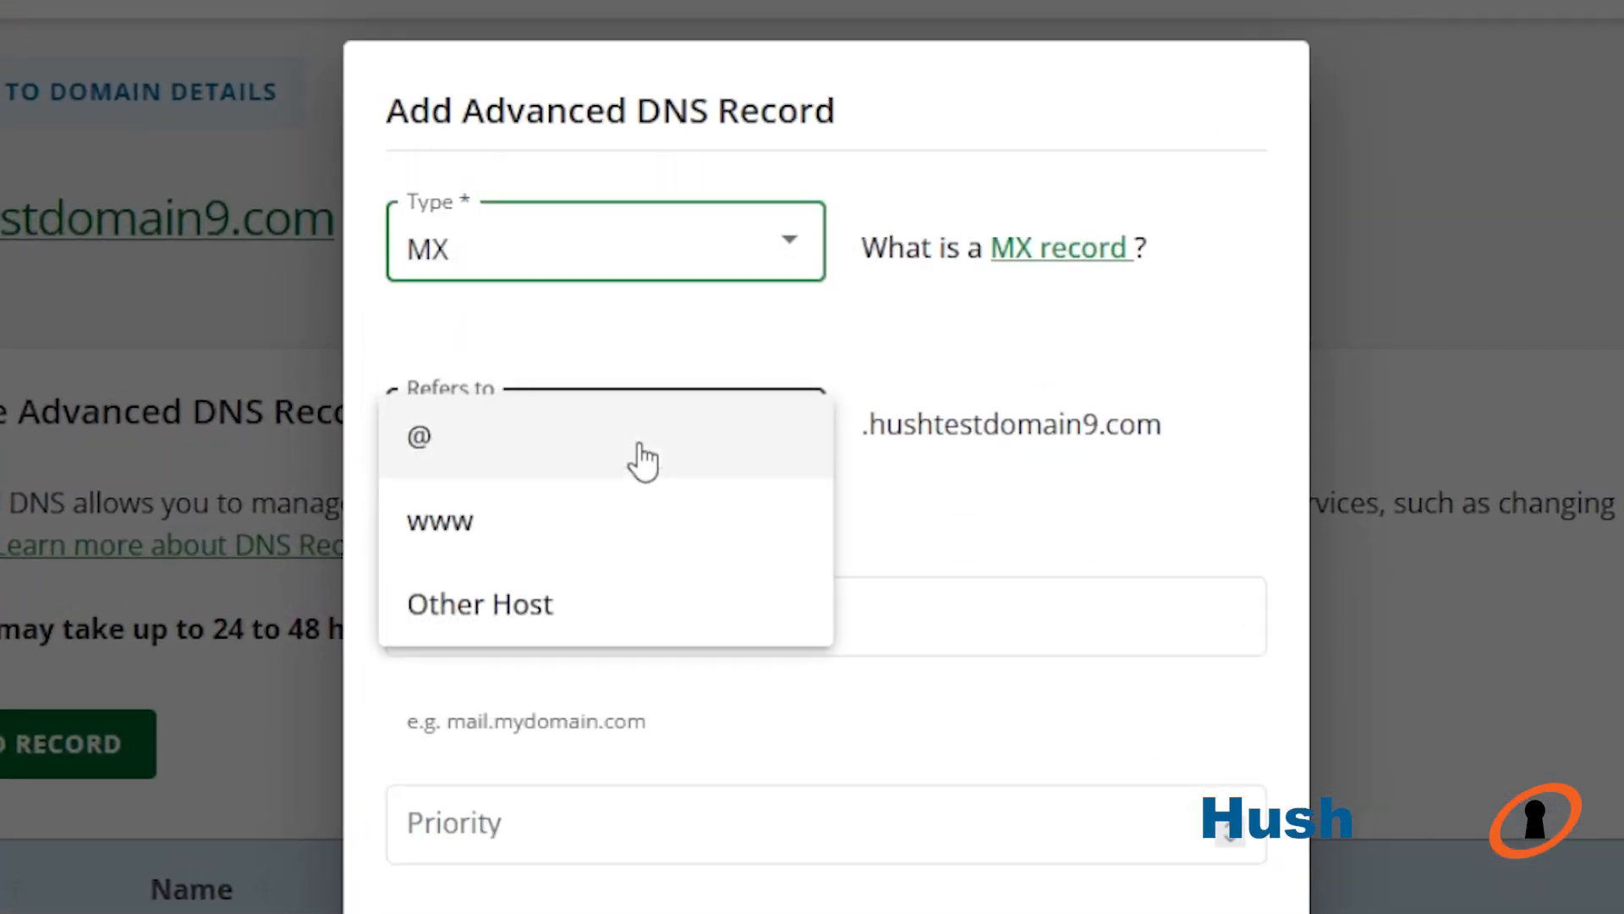
click(421, 445)
- Set the record's mail server to plsmtp1.hushmail.com and its priority to 10, and choose a TTL
click(654, 592)
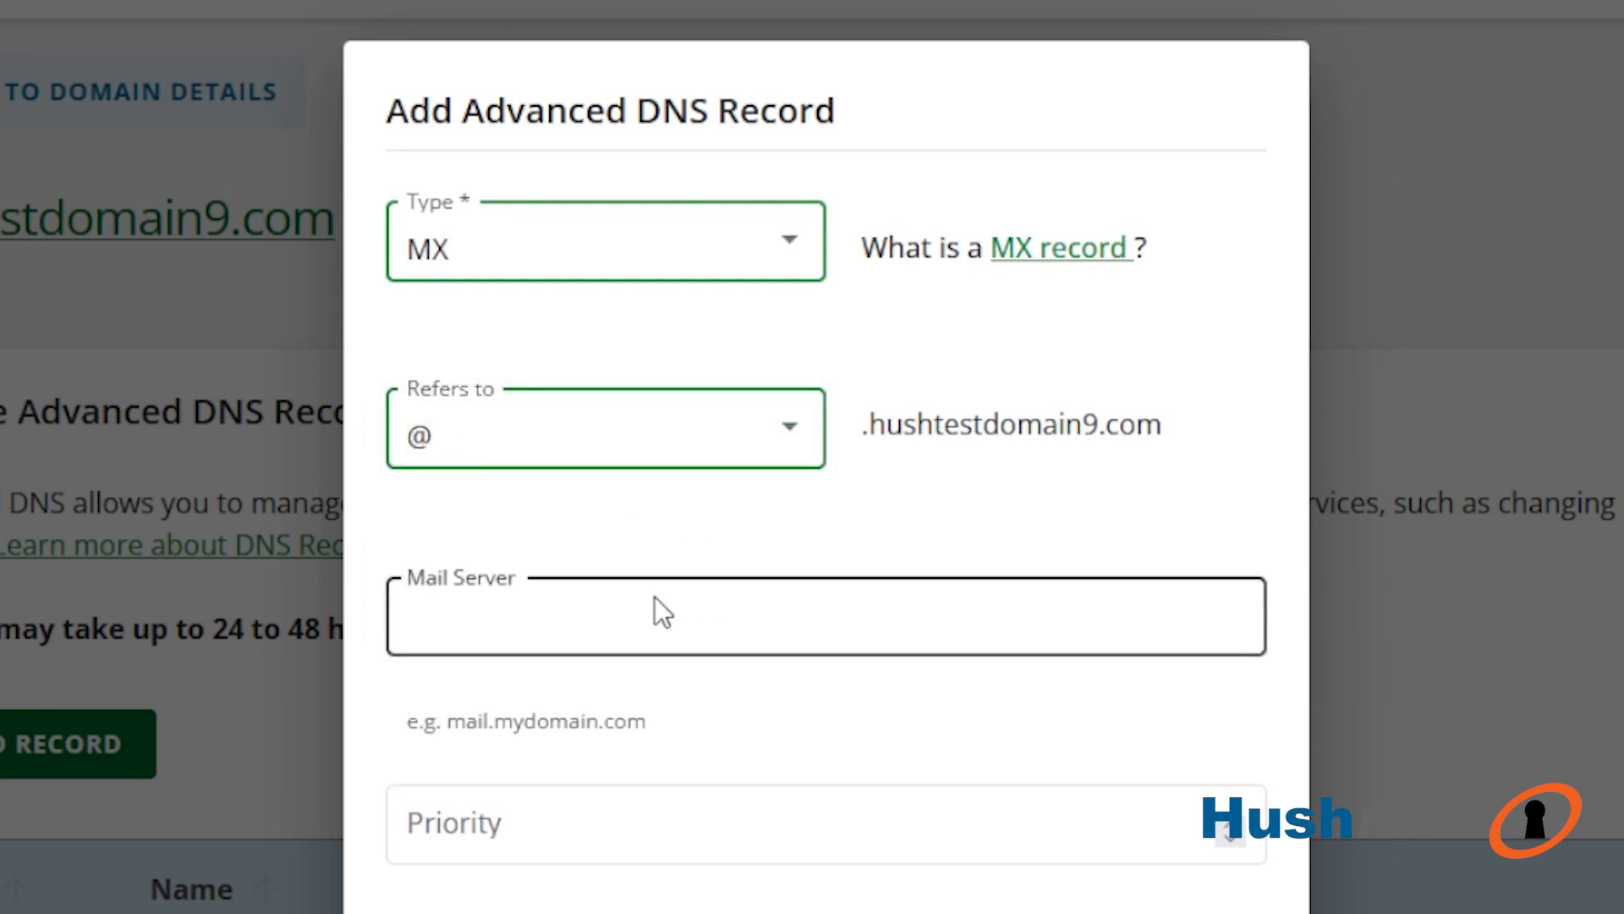
text(plsmtp1.hushmail.com)
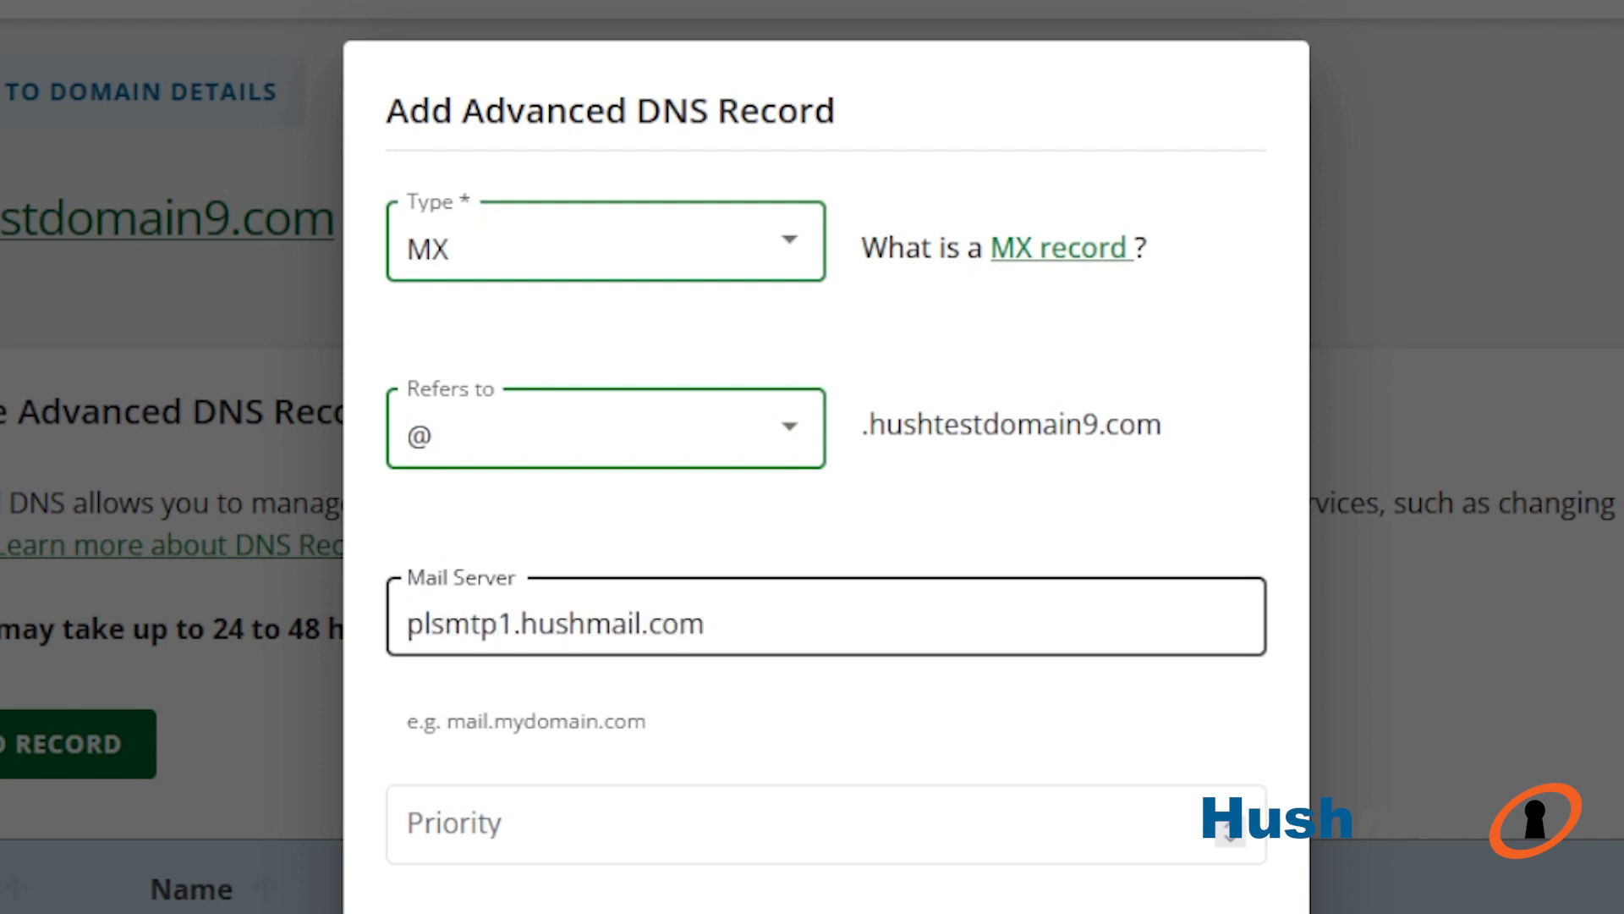
scroll(675, 456, down, 5)
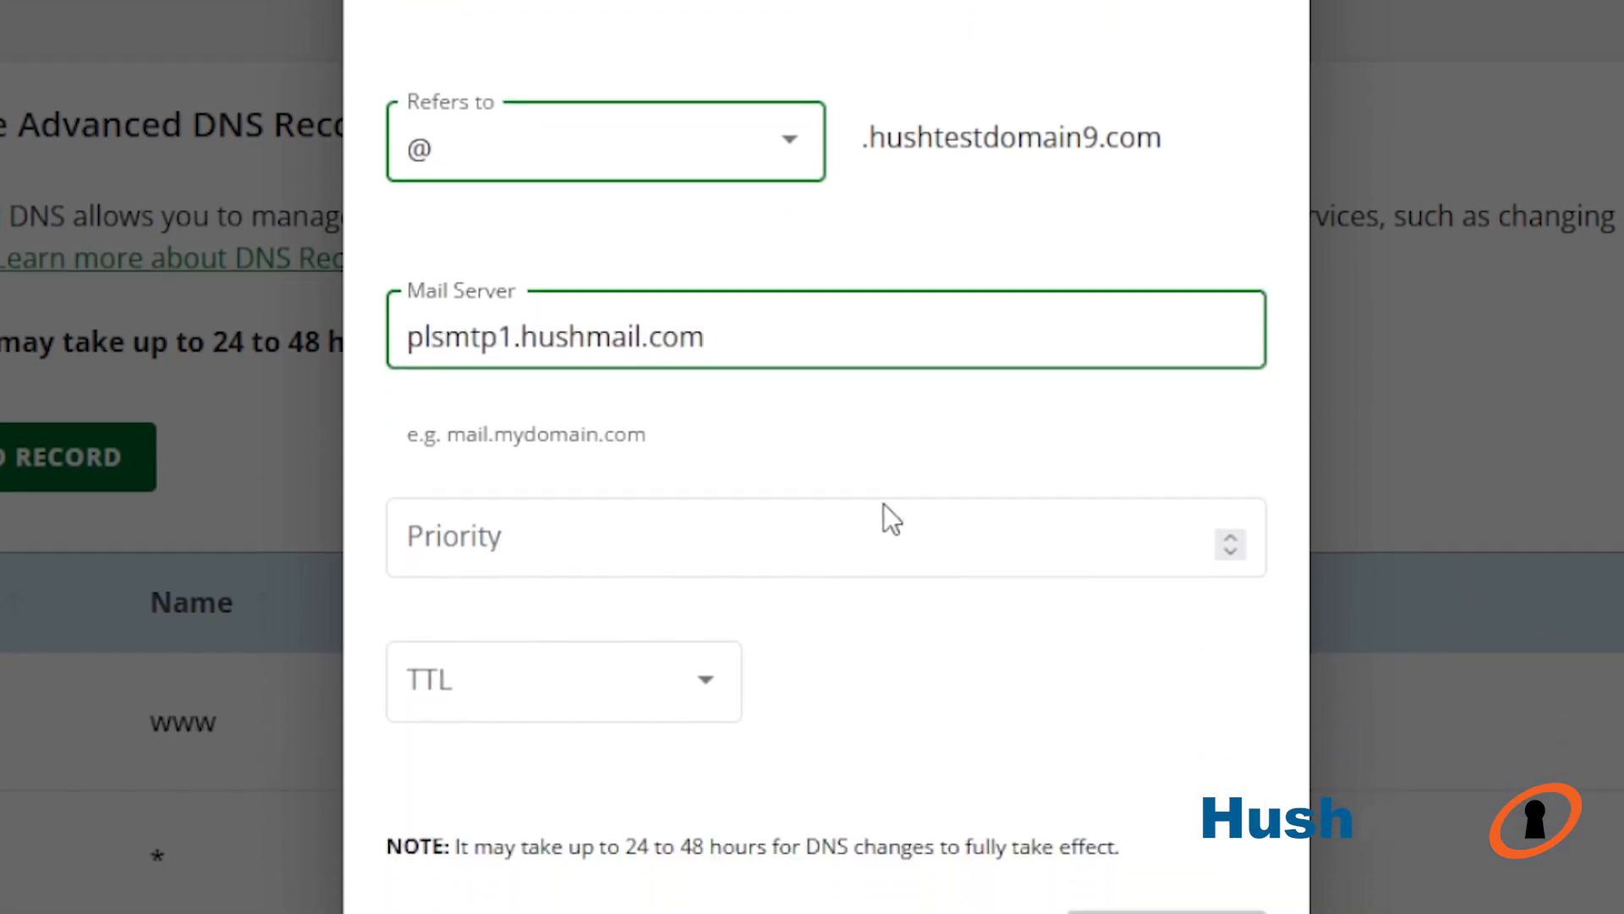
click(885, 415)
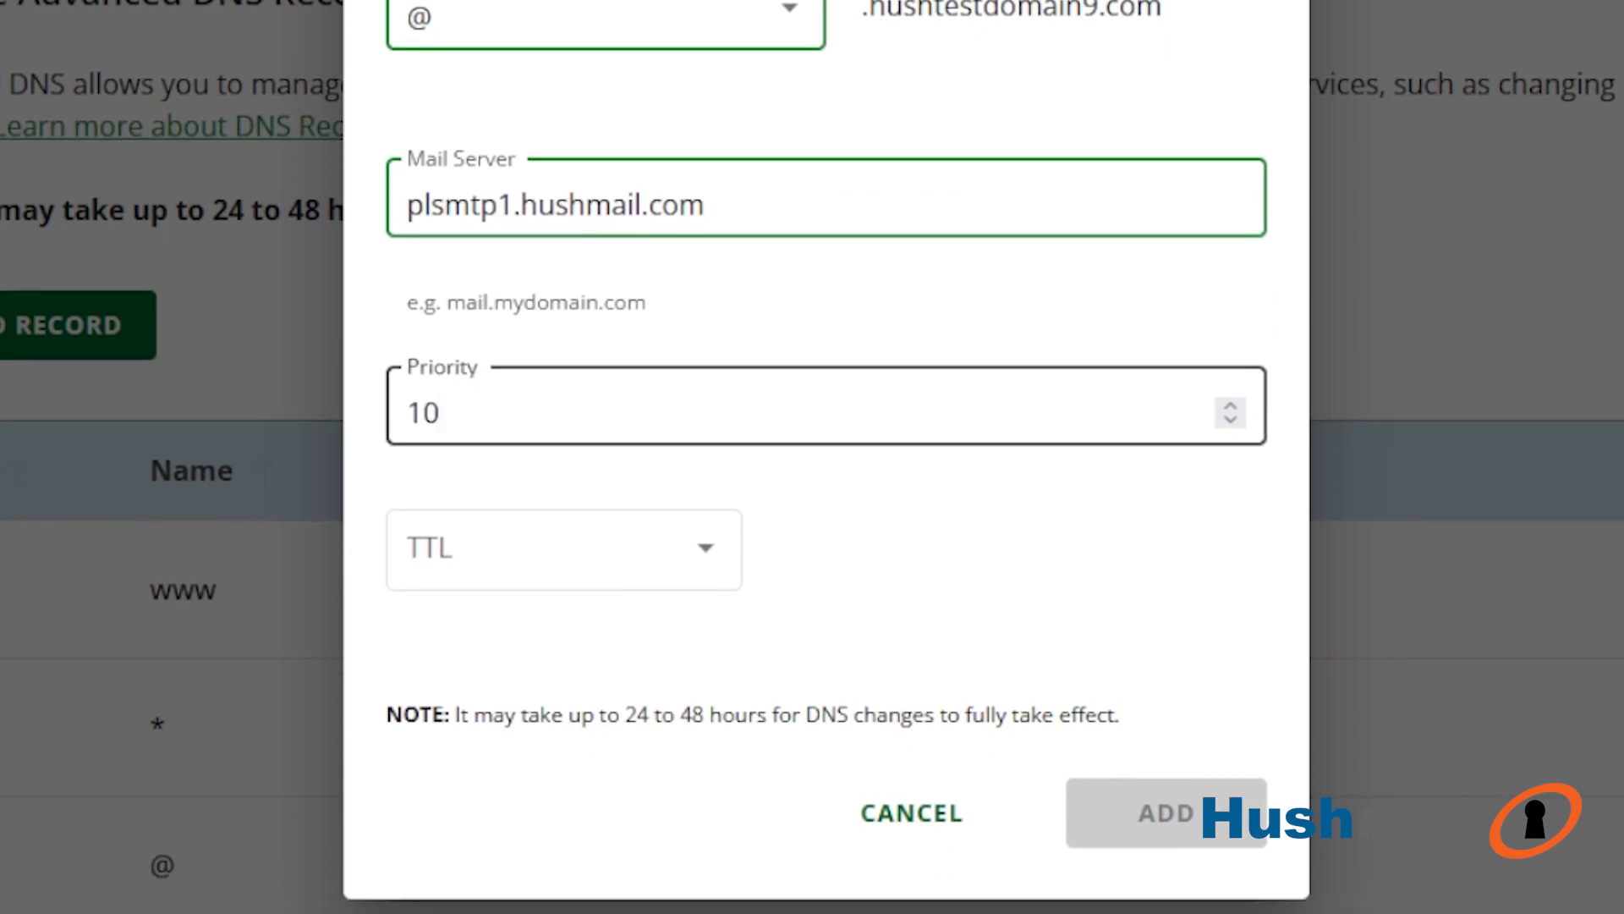
click(664, 570)
click(537, 711)
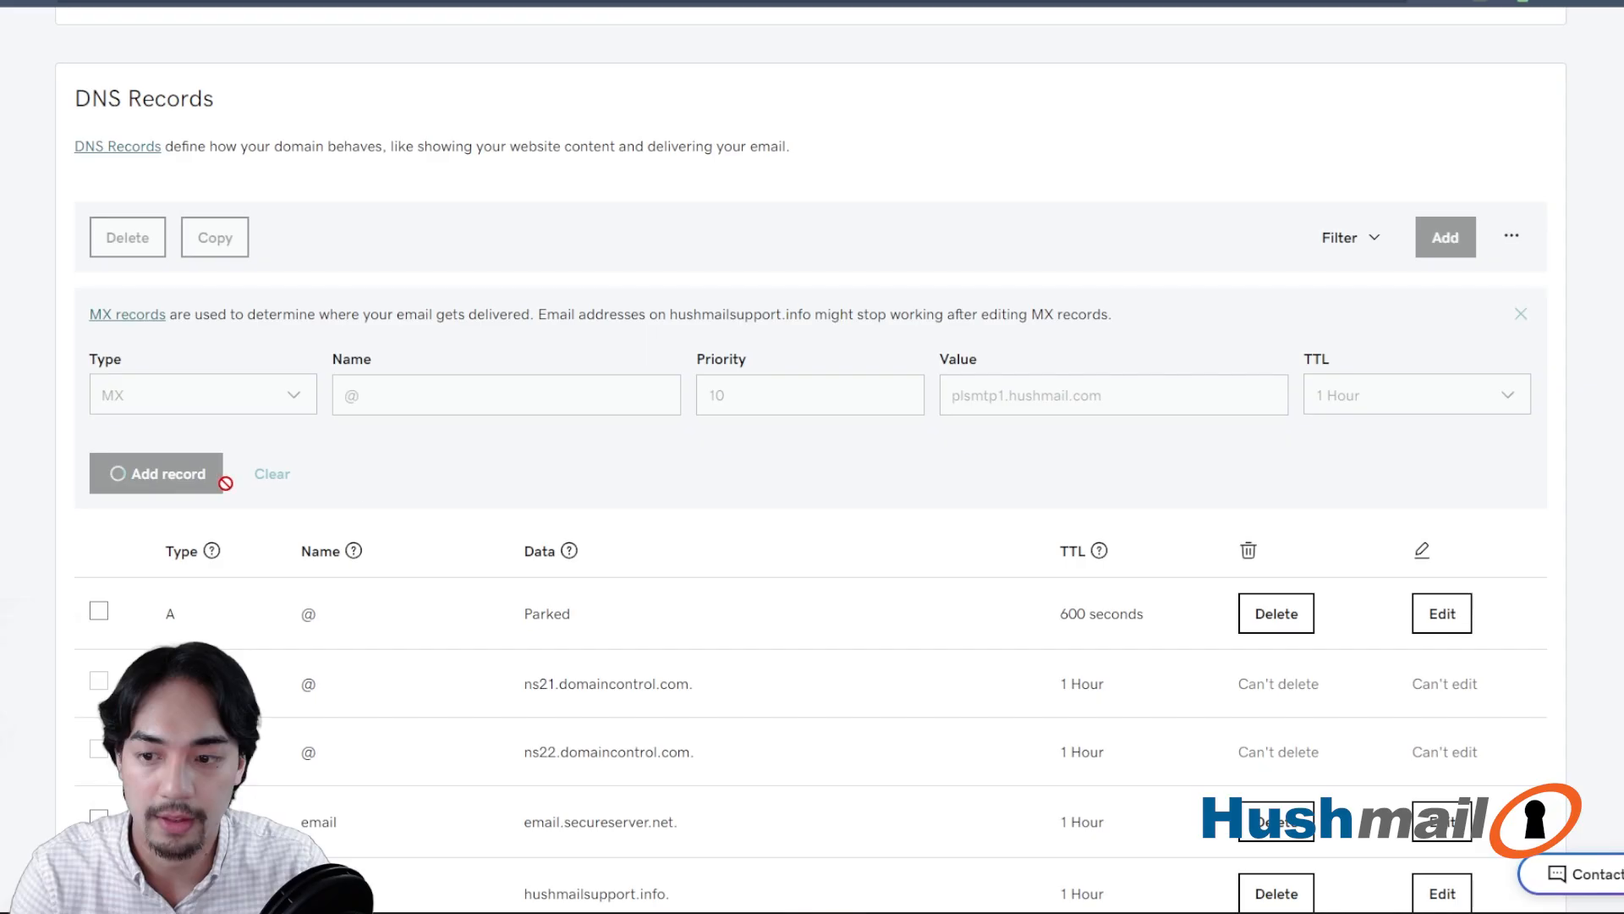
- Add the plsmtp1.hushmail.com record to hushmailsupport.info and start a second MX record with name @
click(216, 477)
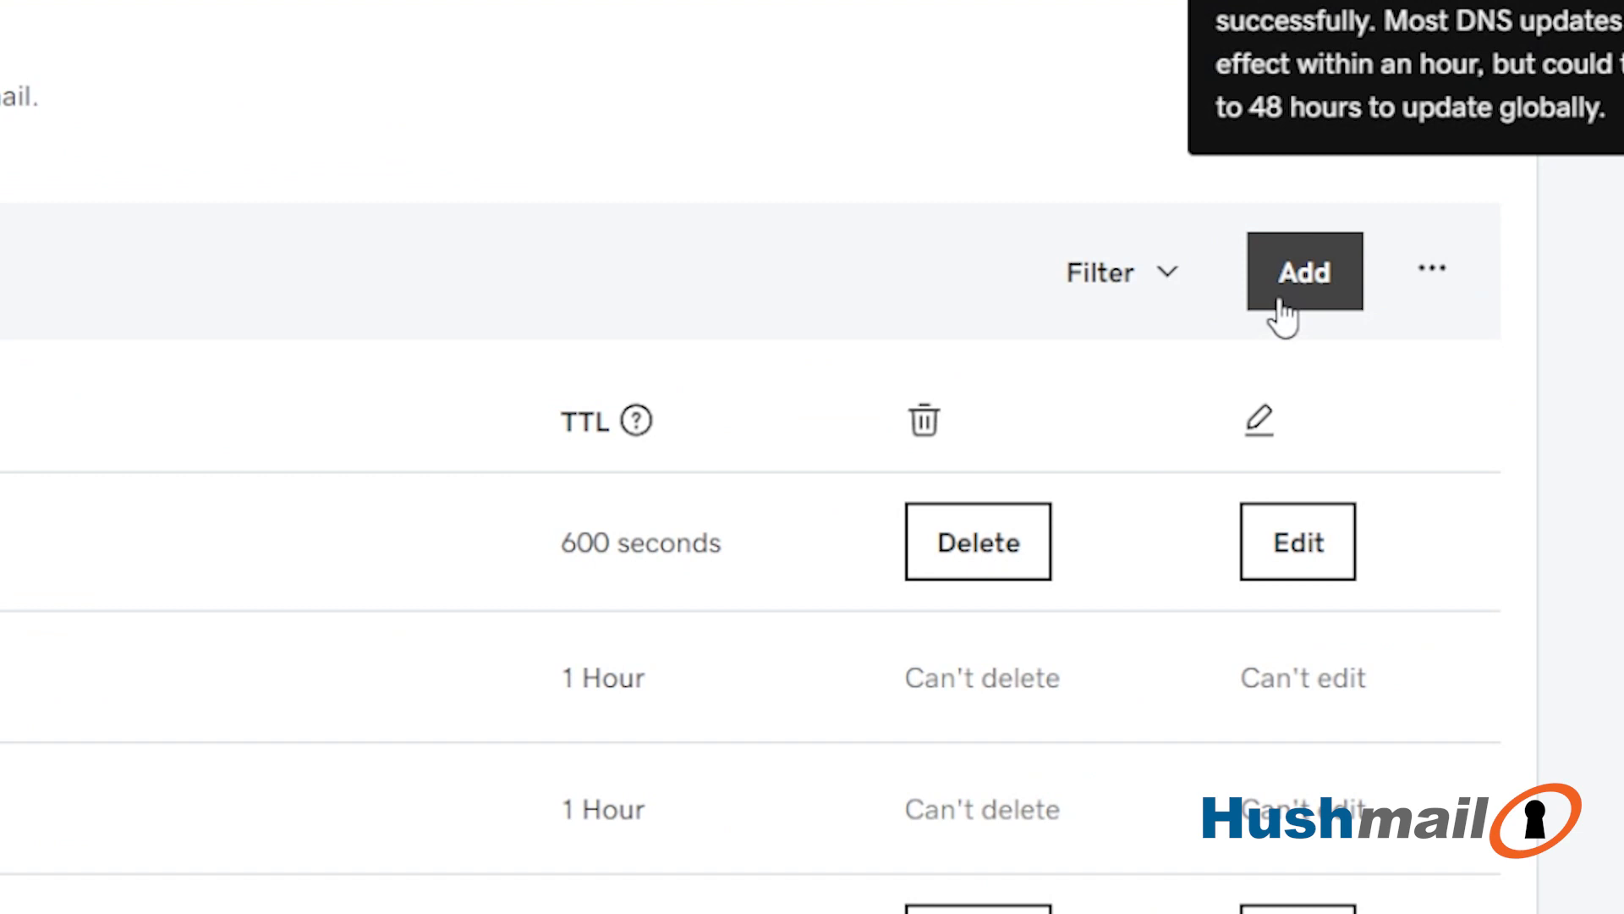
click(1280, 306)
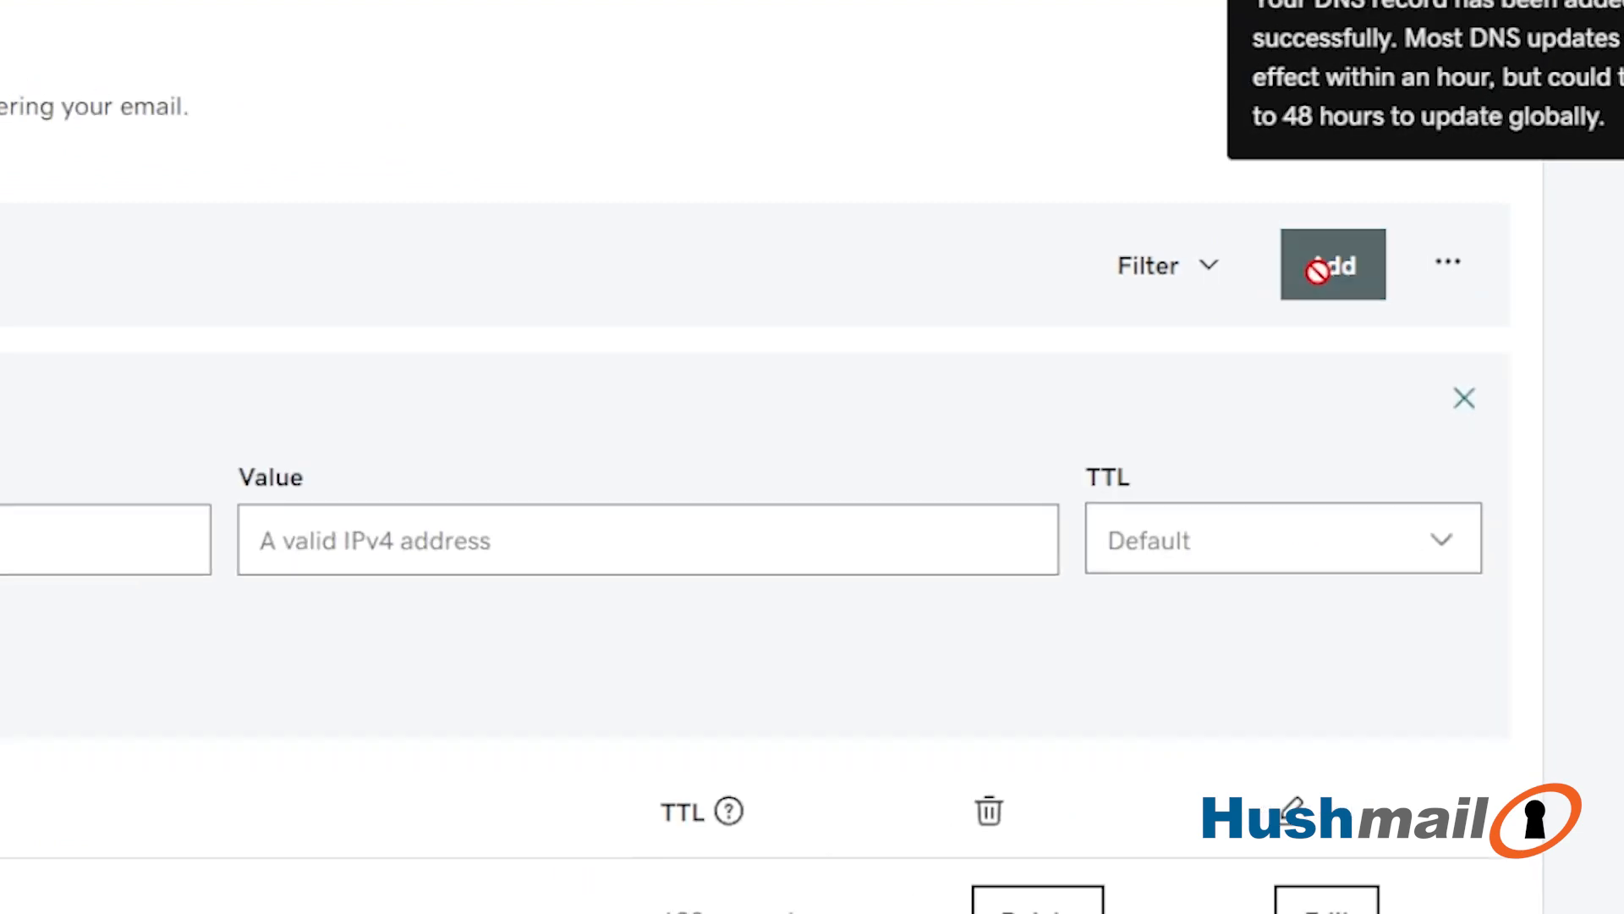
click(354, 348)
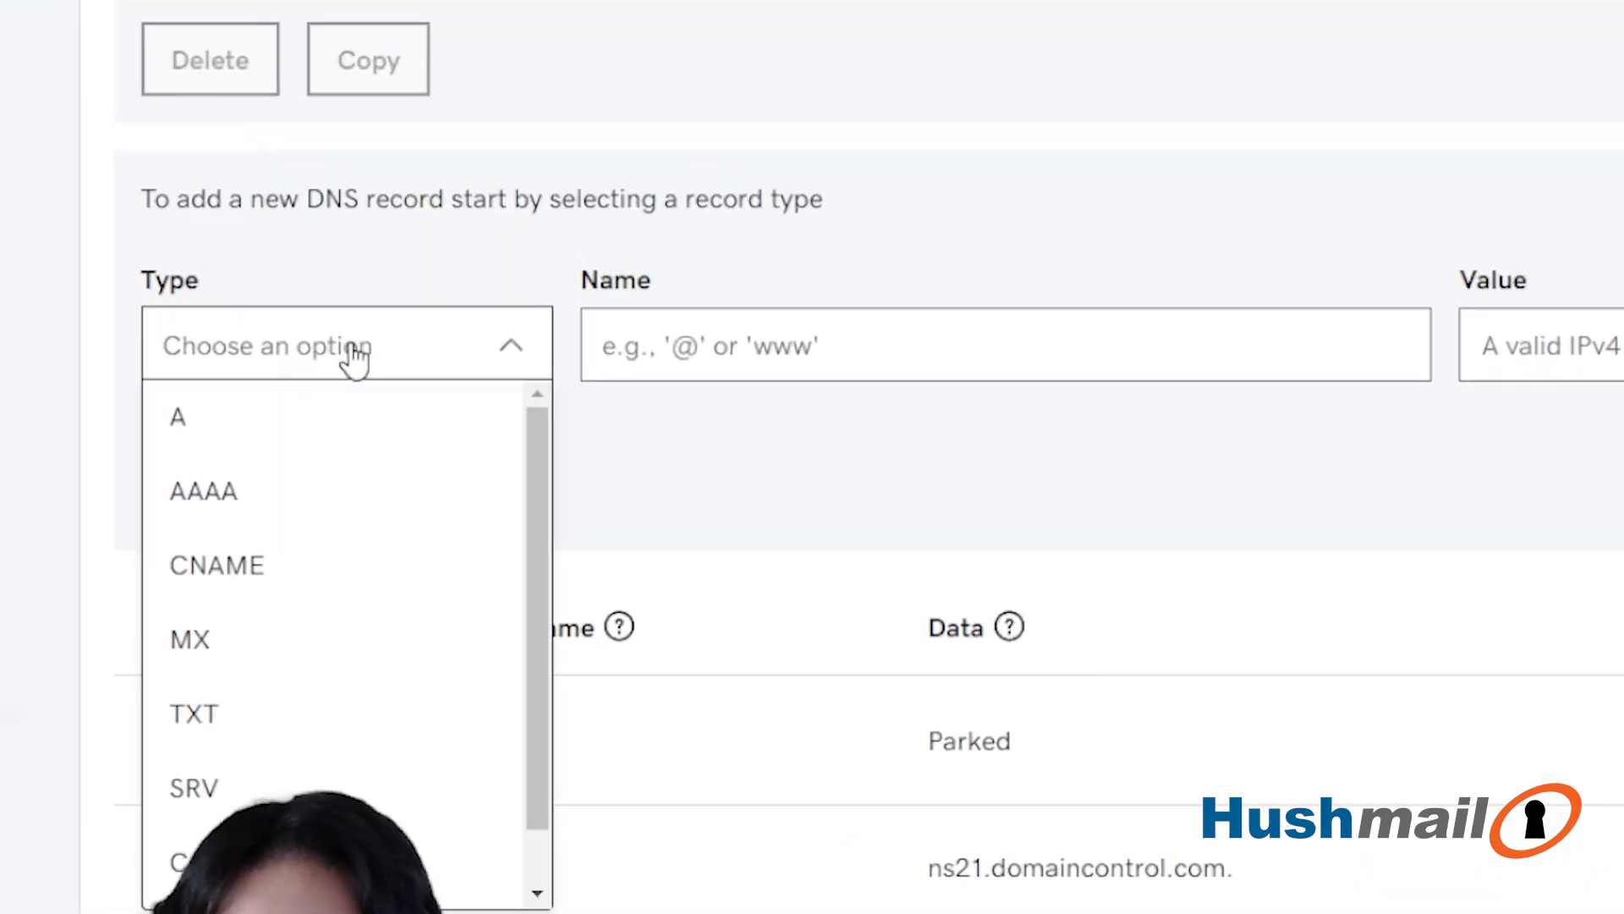
click(246, 630)
click(774, 347)
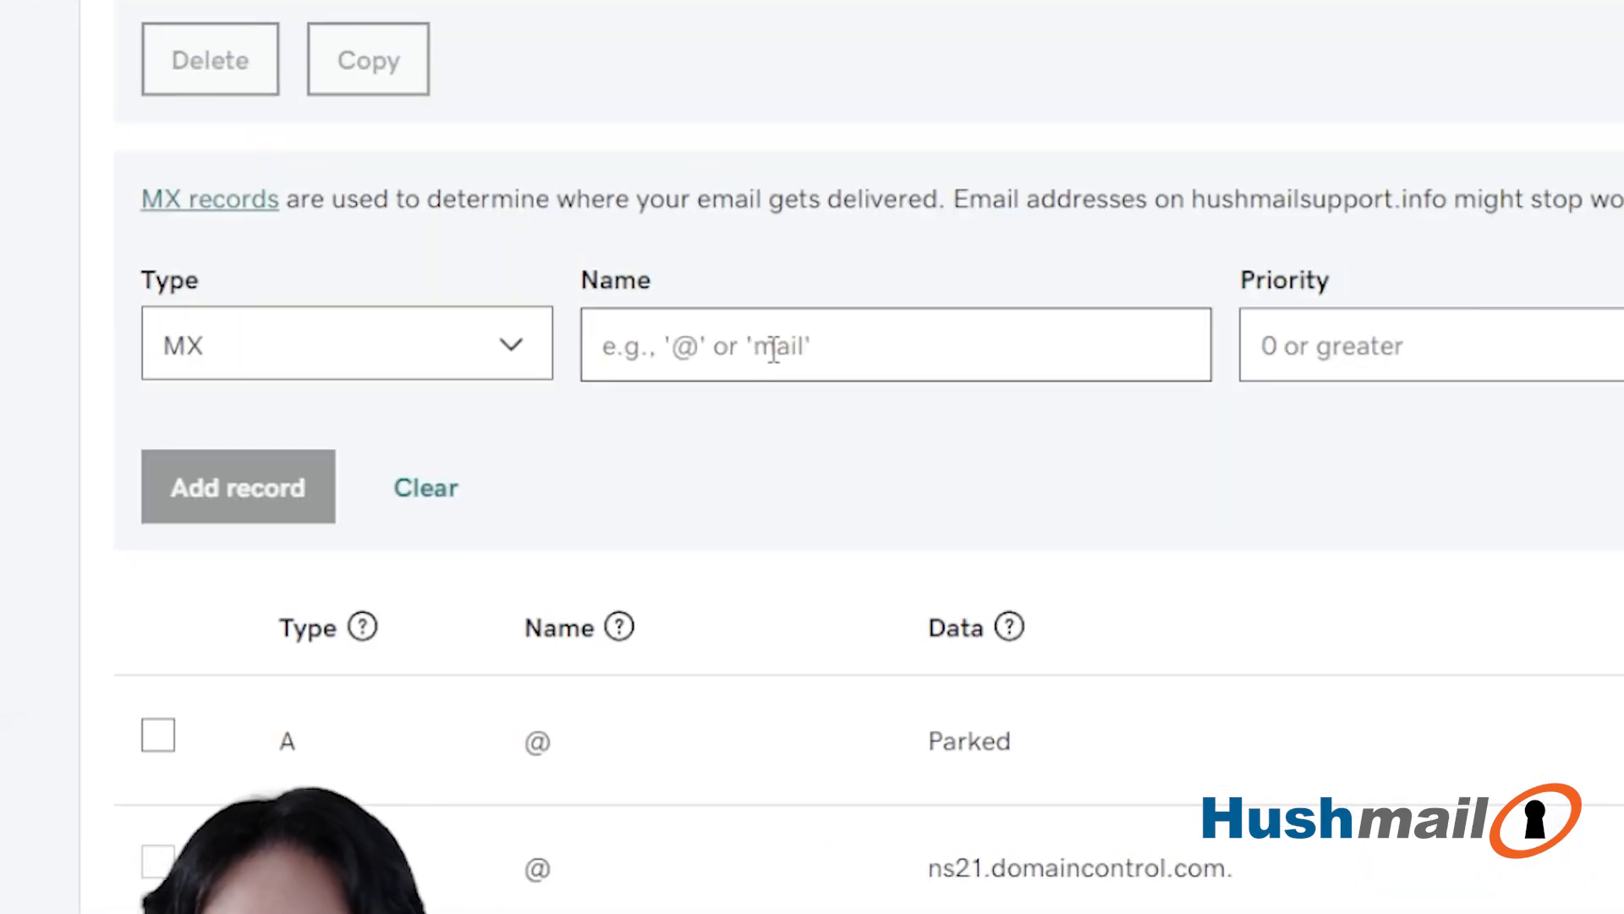
text(@)
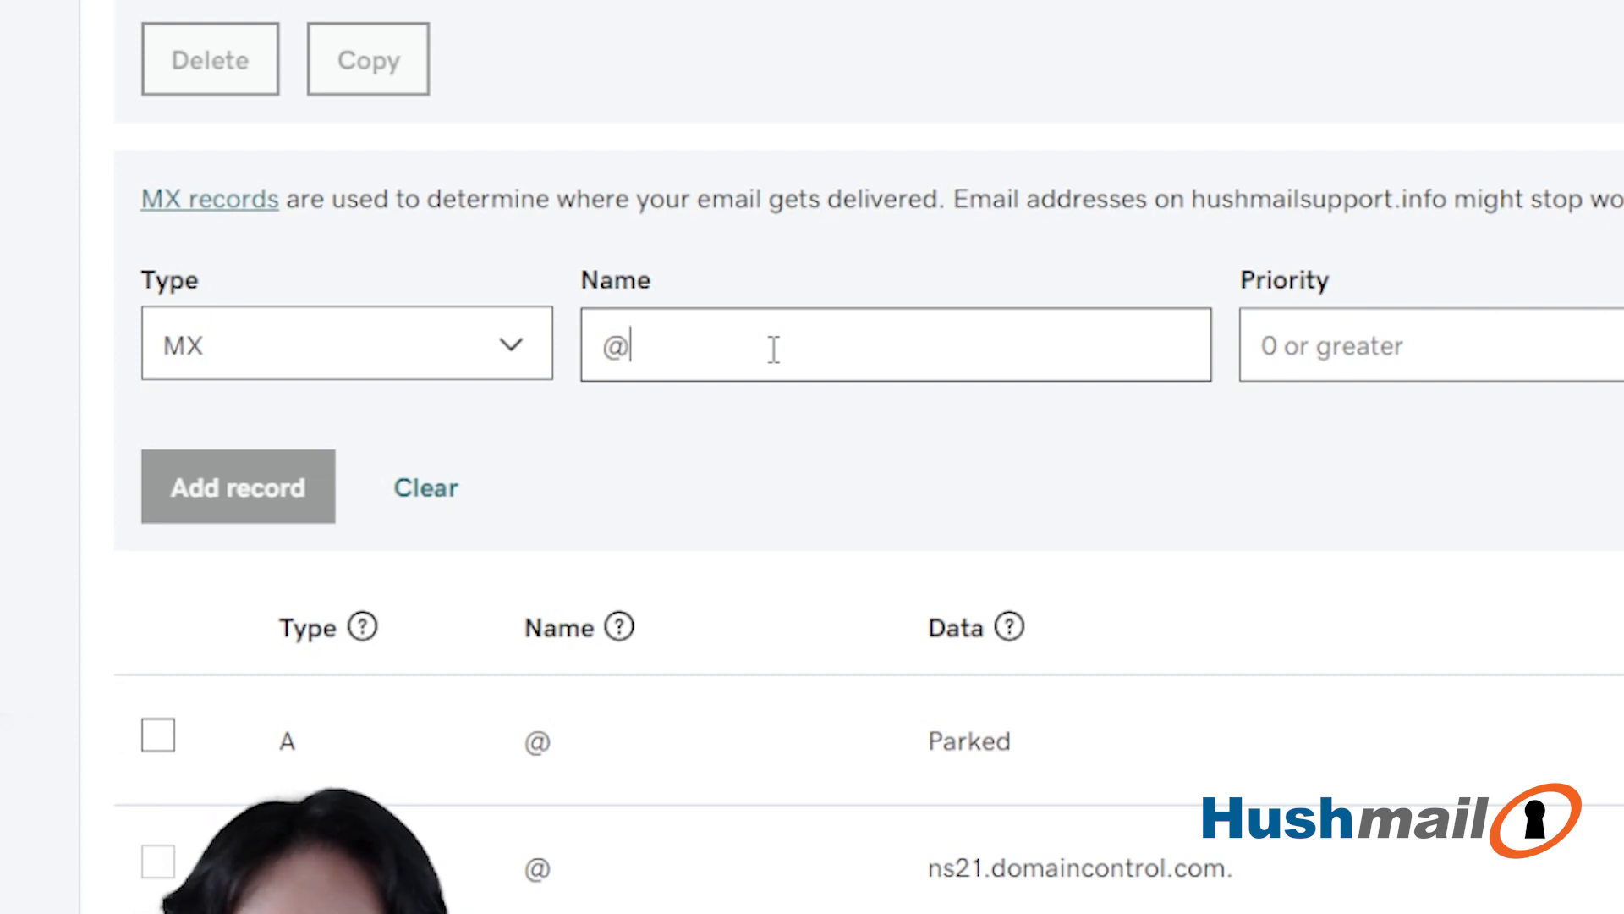
- Complete the second MX record with priority 10, value plsmtp2.hushmail.com and TTL 1 Hour, and add it to the DNS records
click(1444, 355)
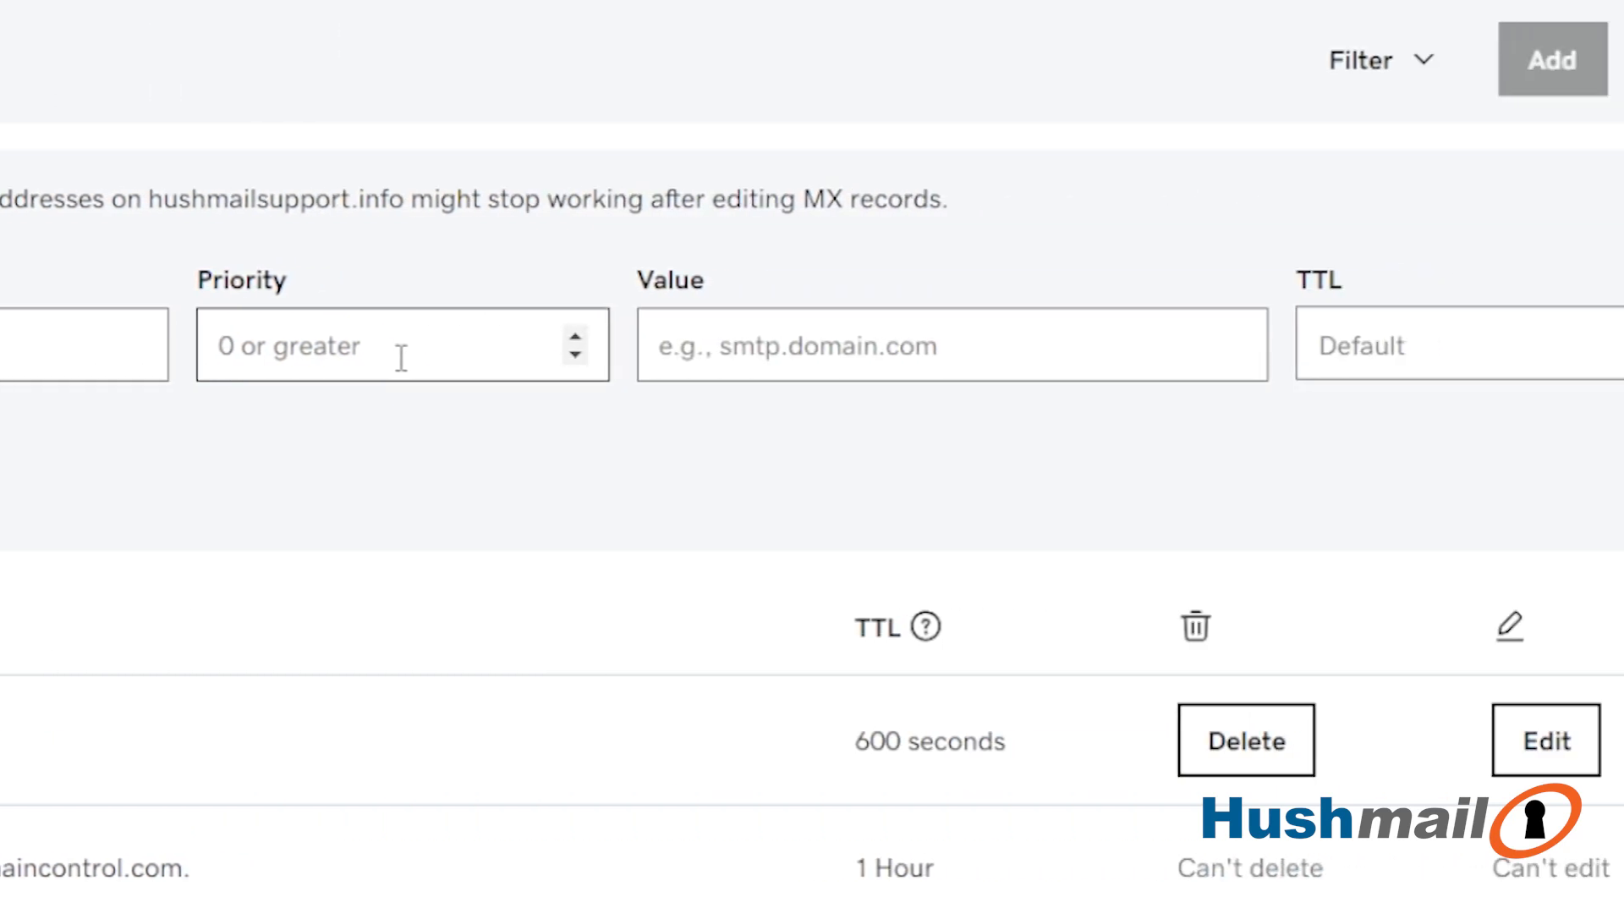
text(10)
key(Tab)
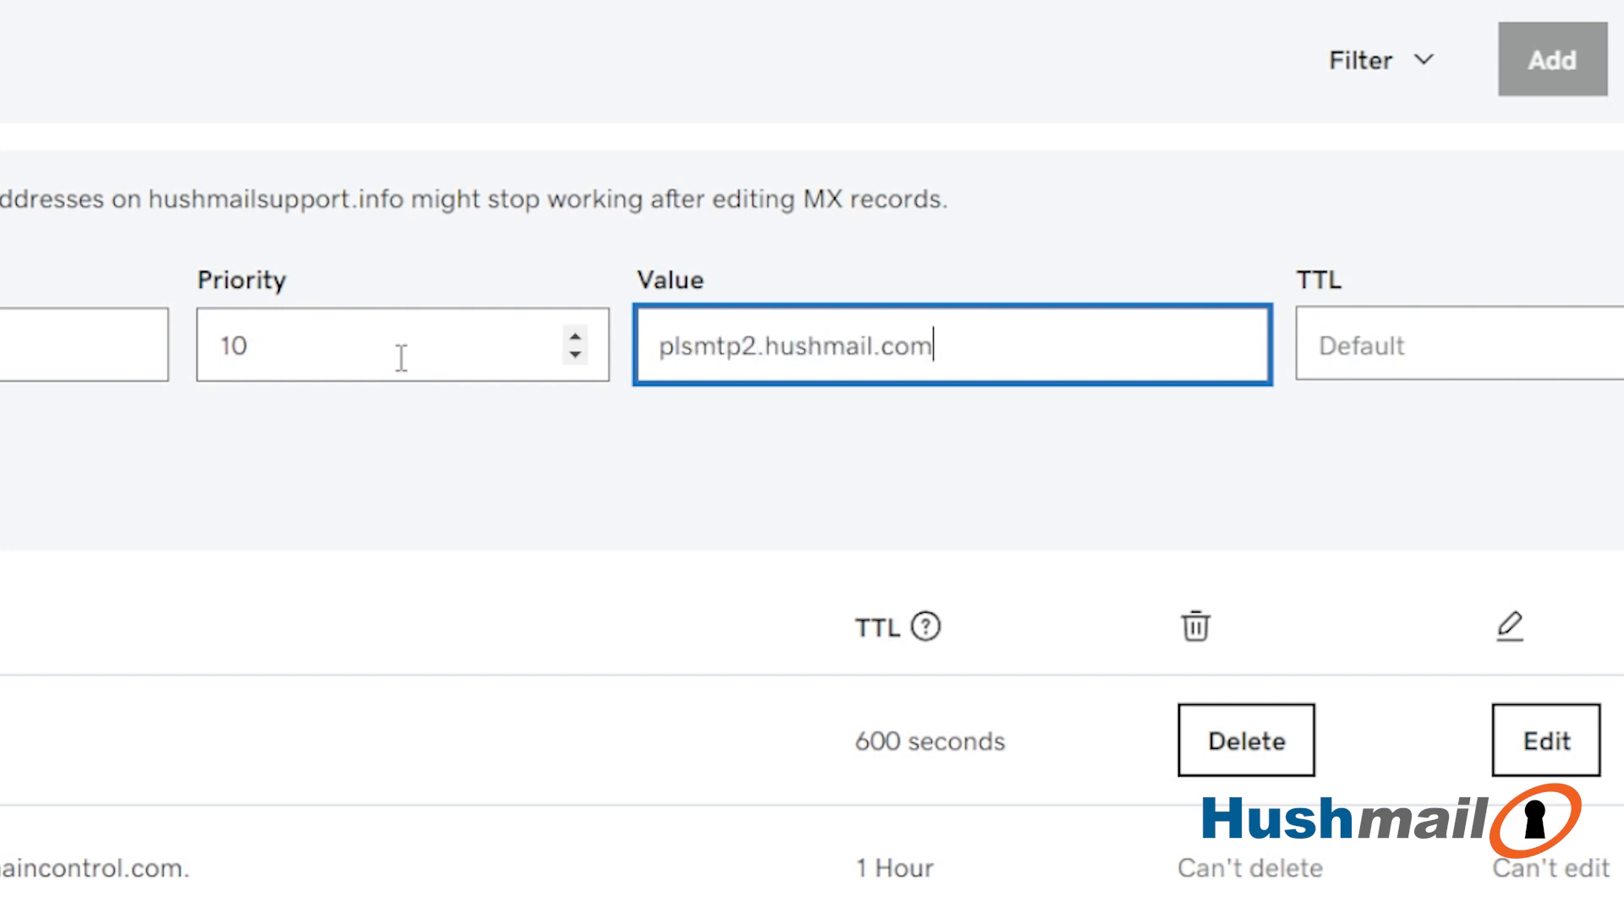
click(1203, 354)
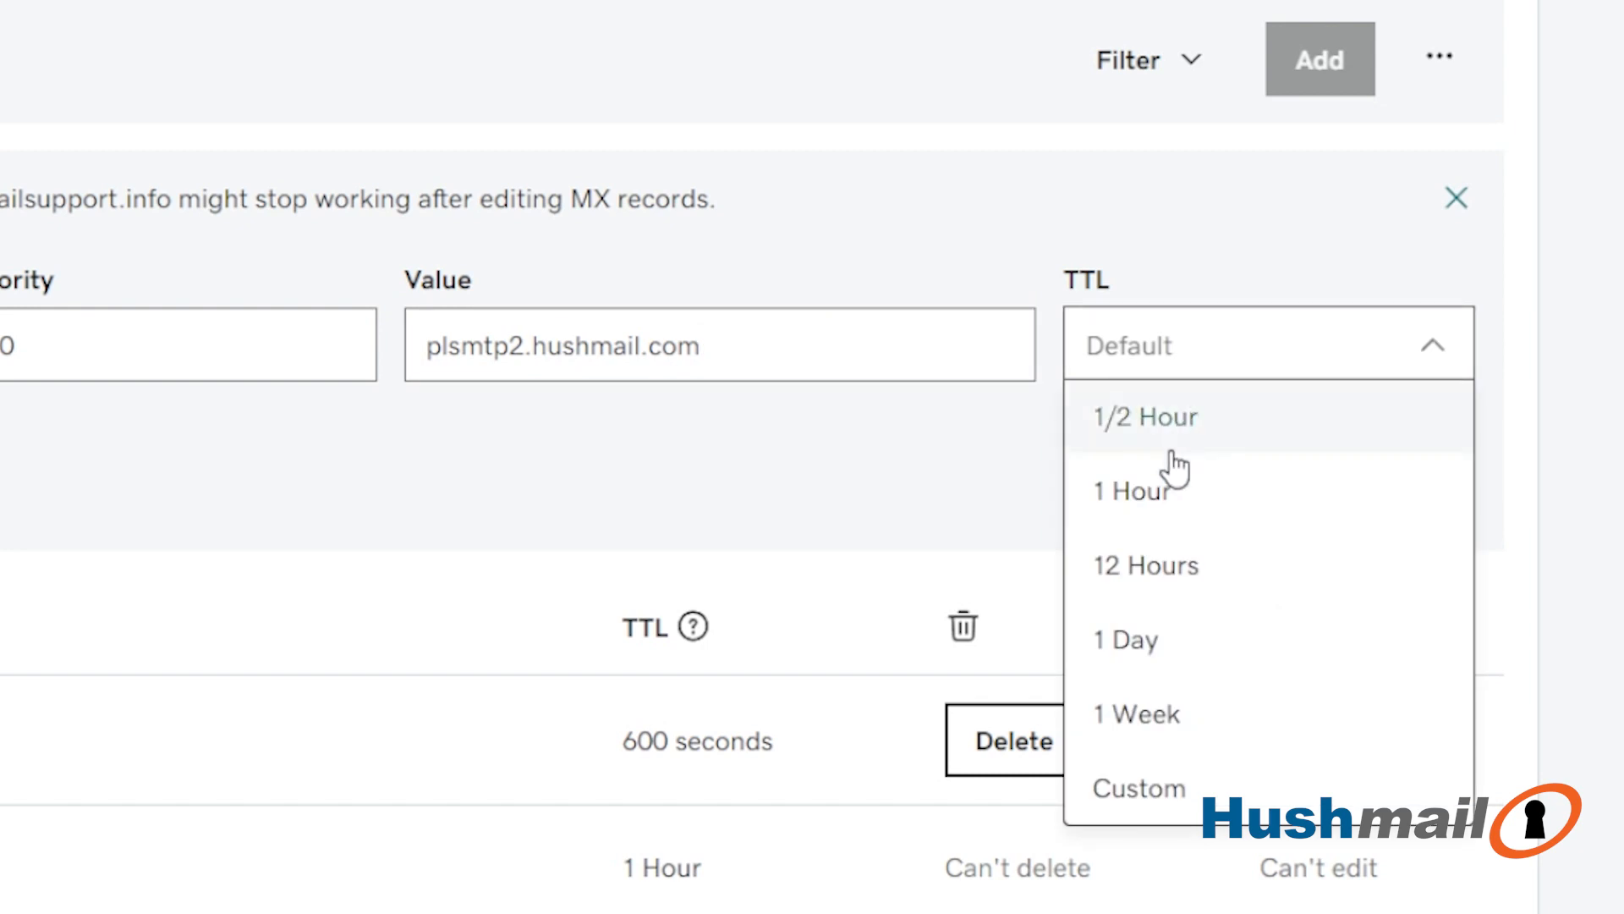
click(1164, 486)
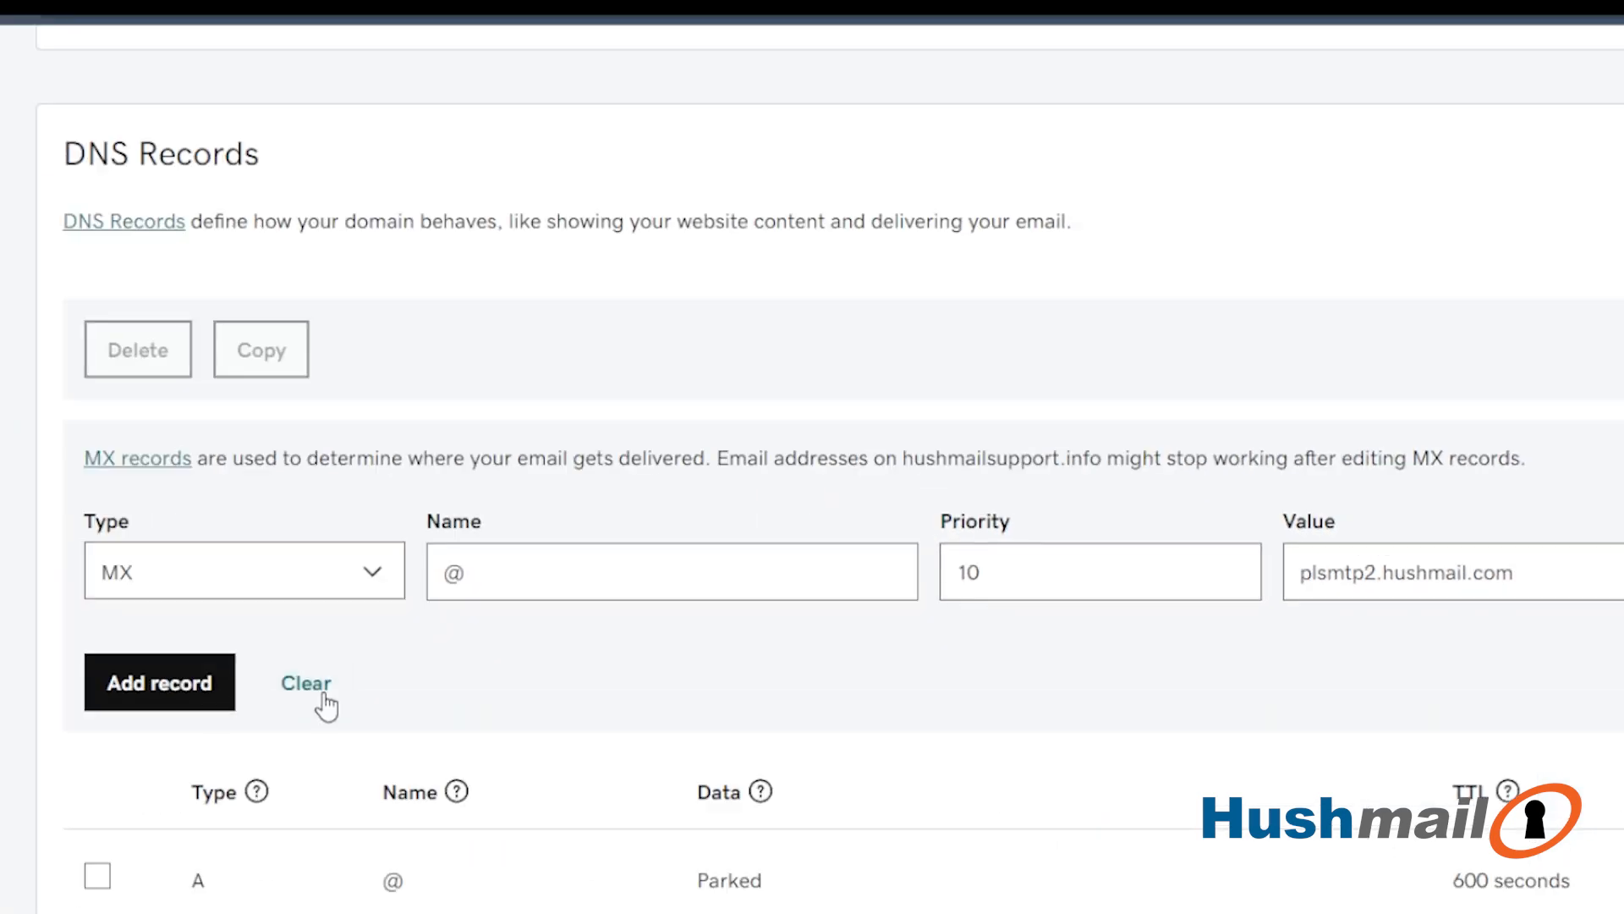
click(160, 682)
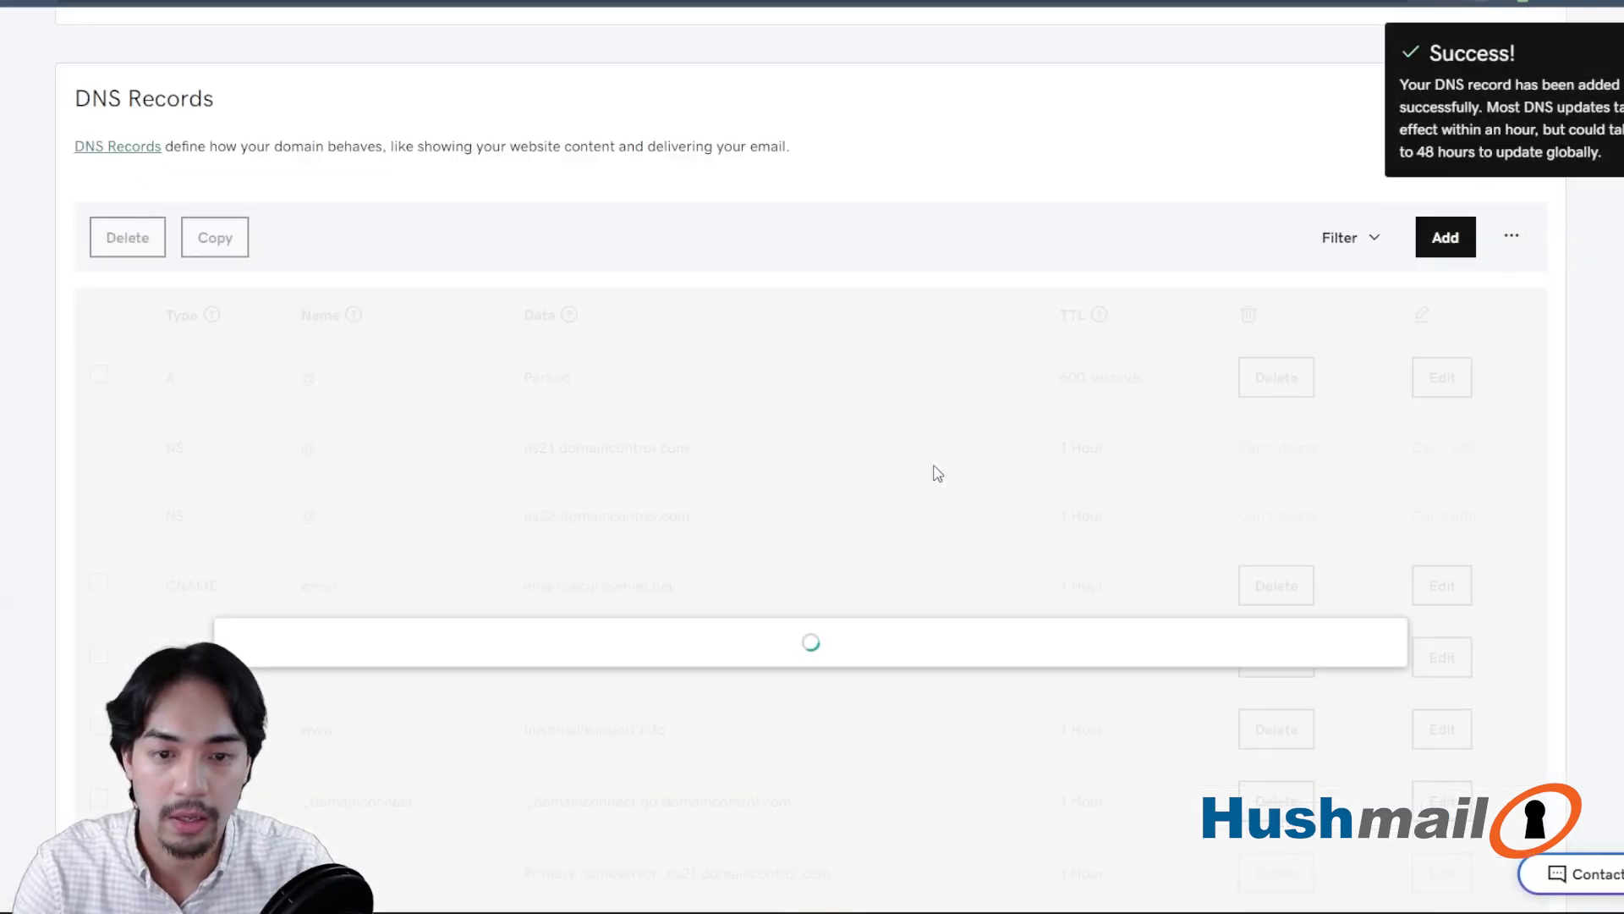
scroll(846, 538, down, 5)
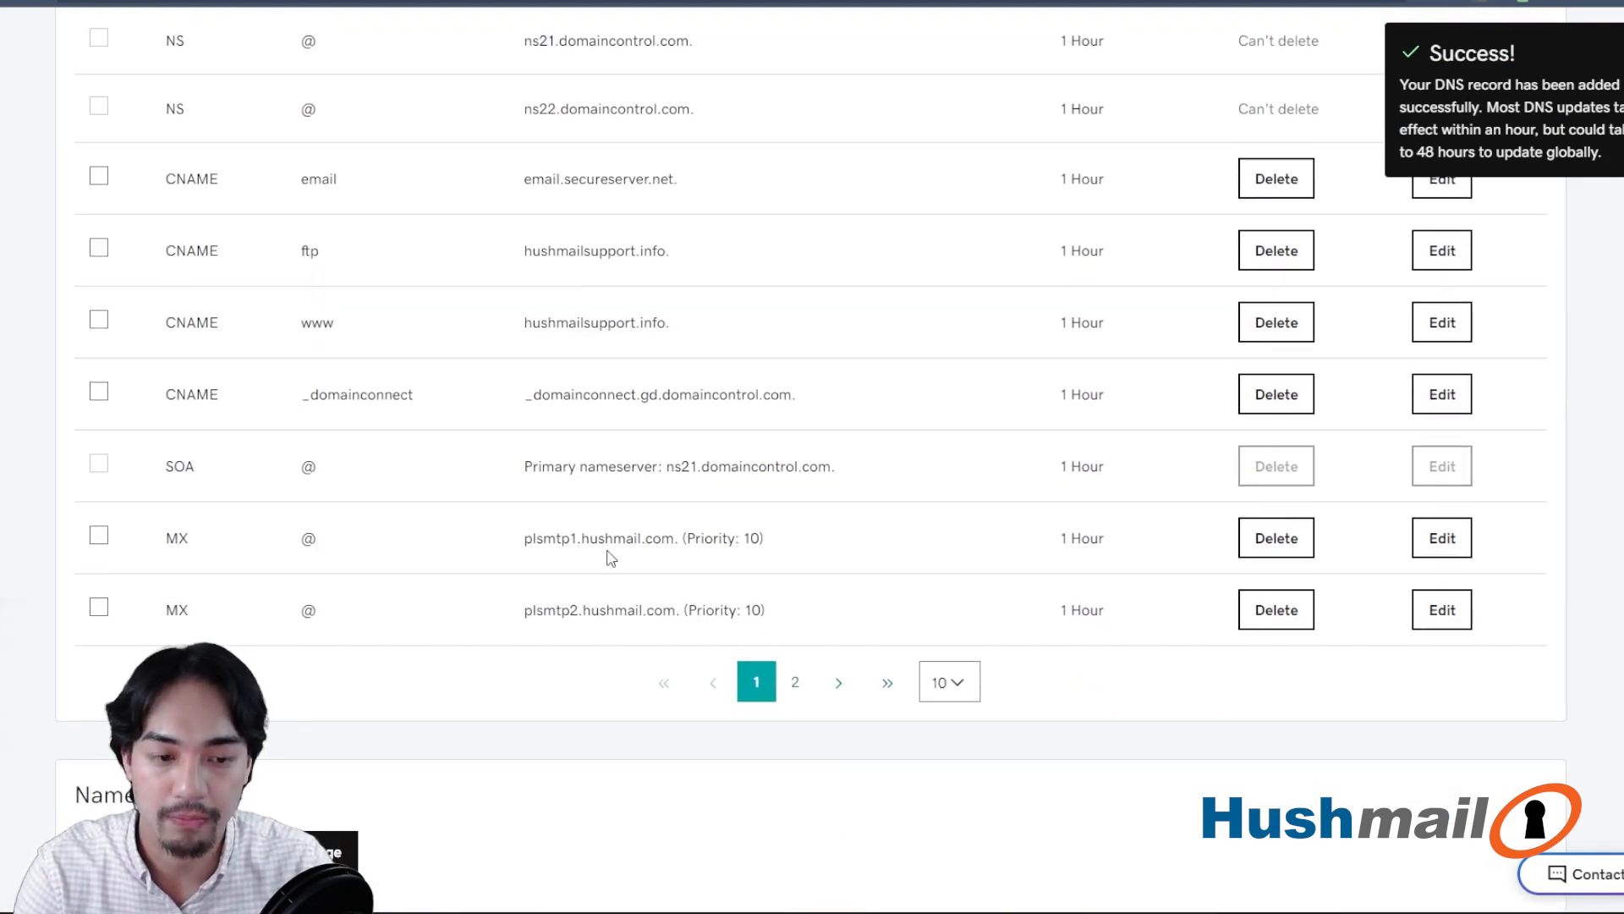
scroll(611, 557, up, 10)
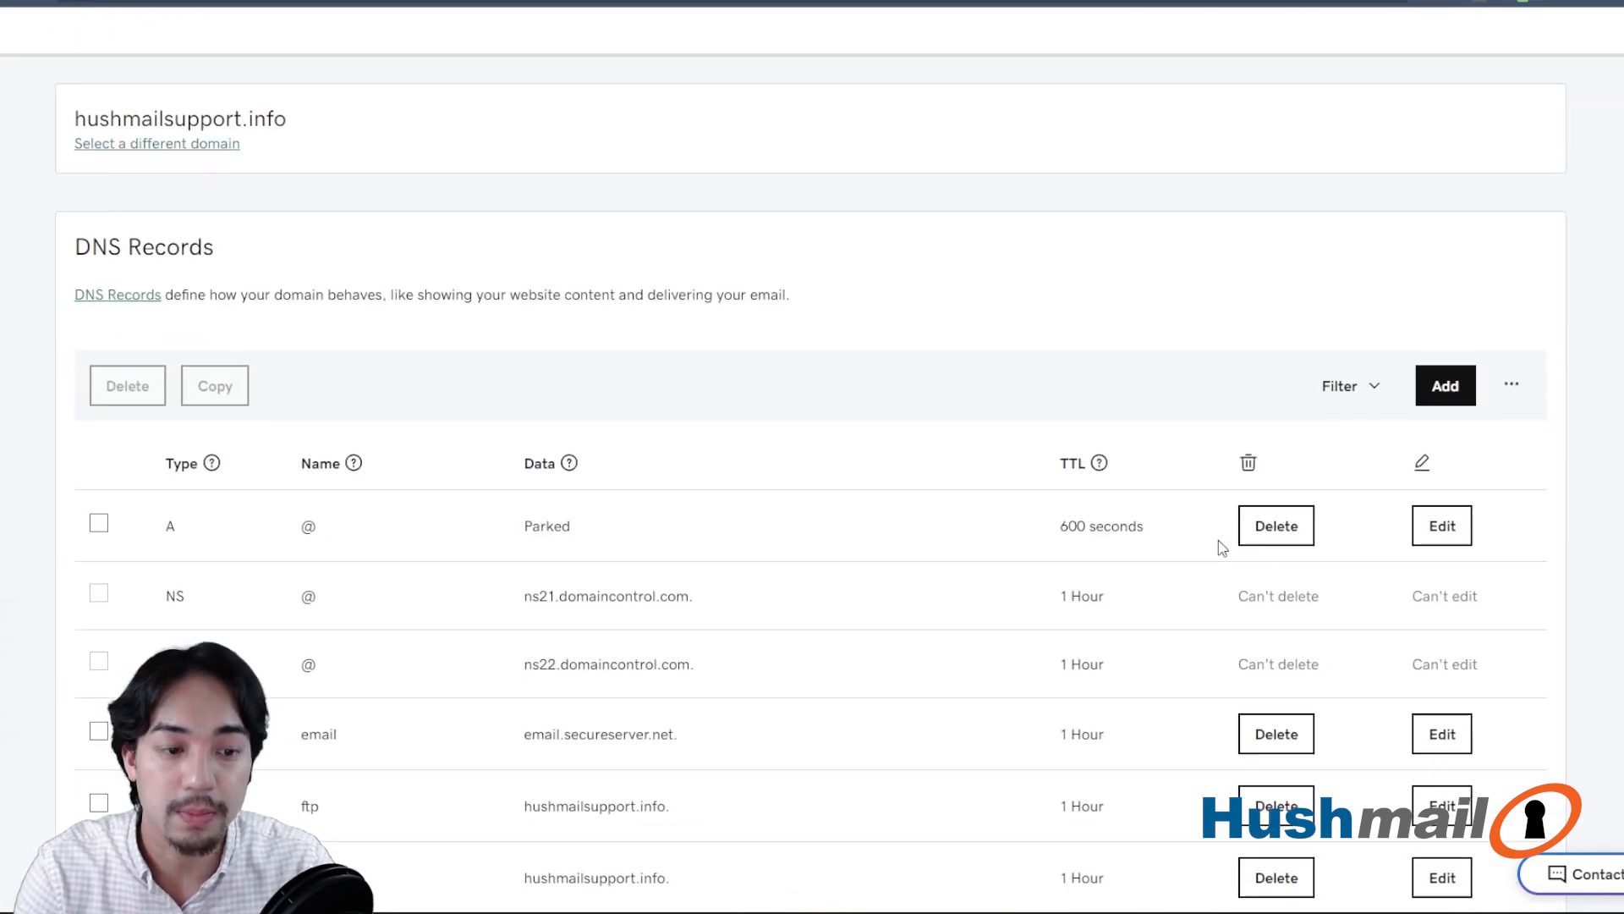
- Start a new DNS record for hushmailsupport.info with type TXT and name @
scroll(1222, 546, down, 2)
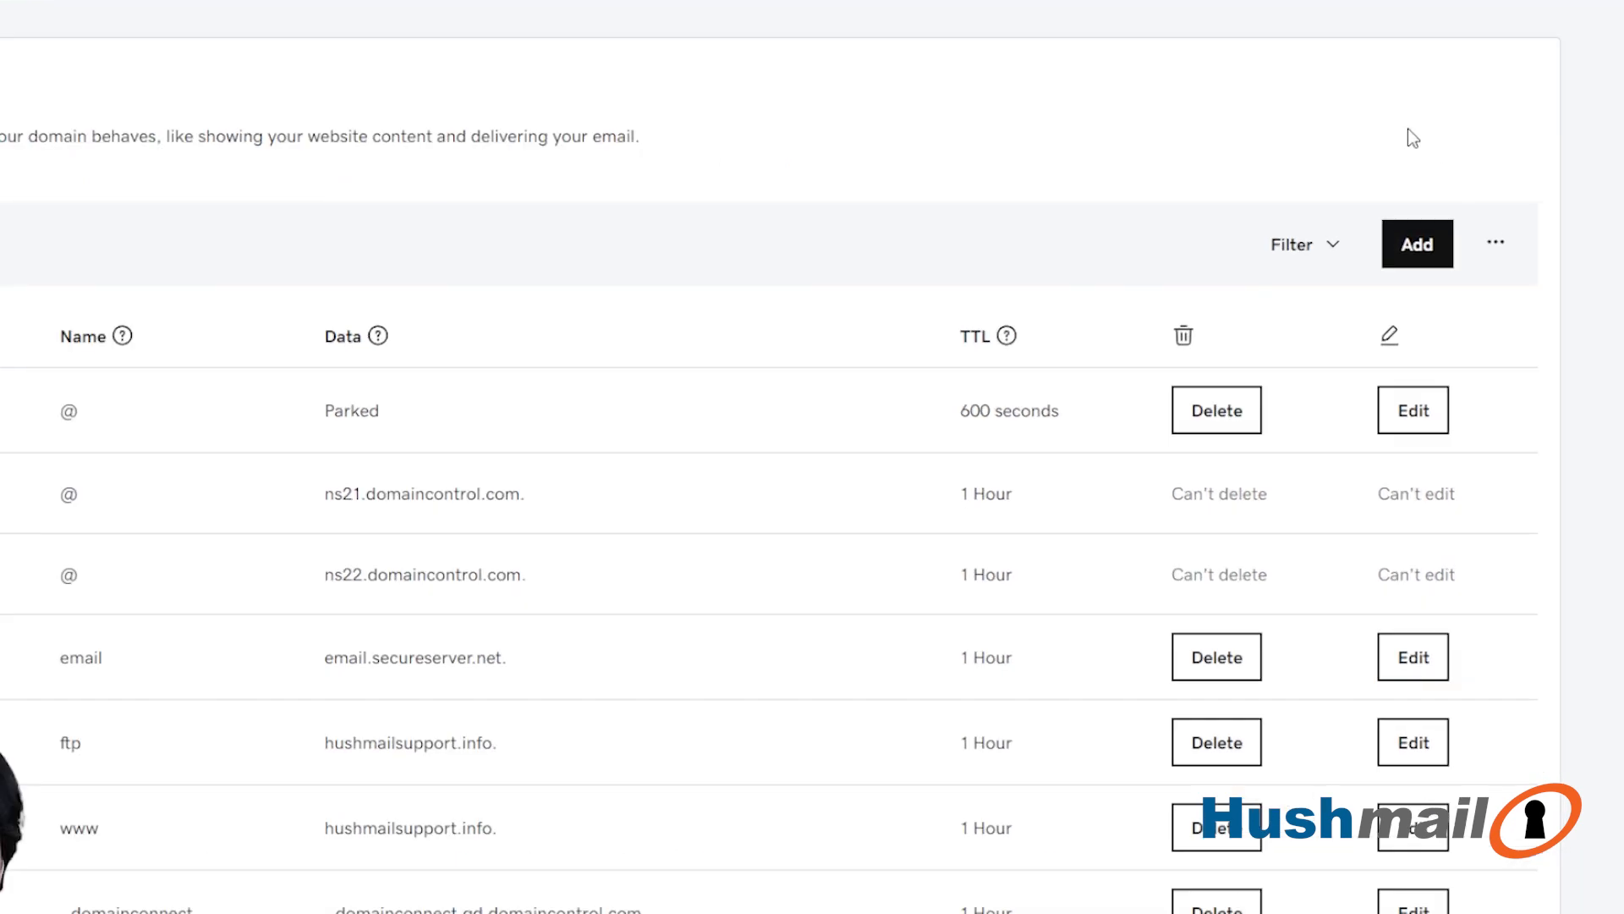
click(1420, 249)
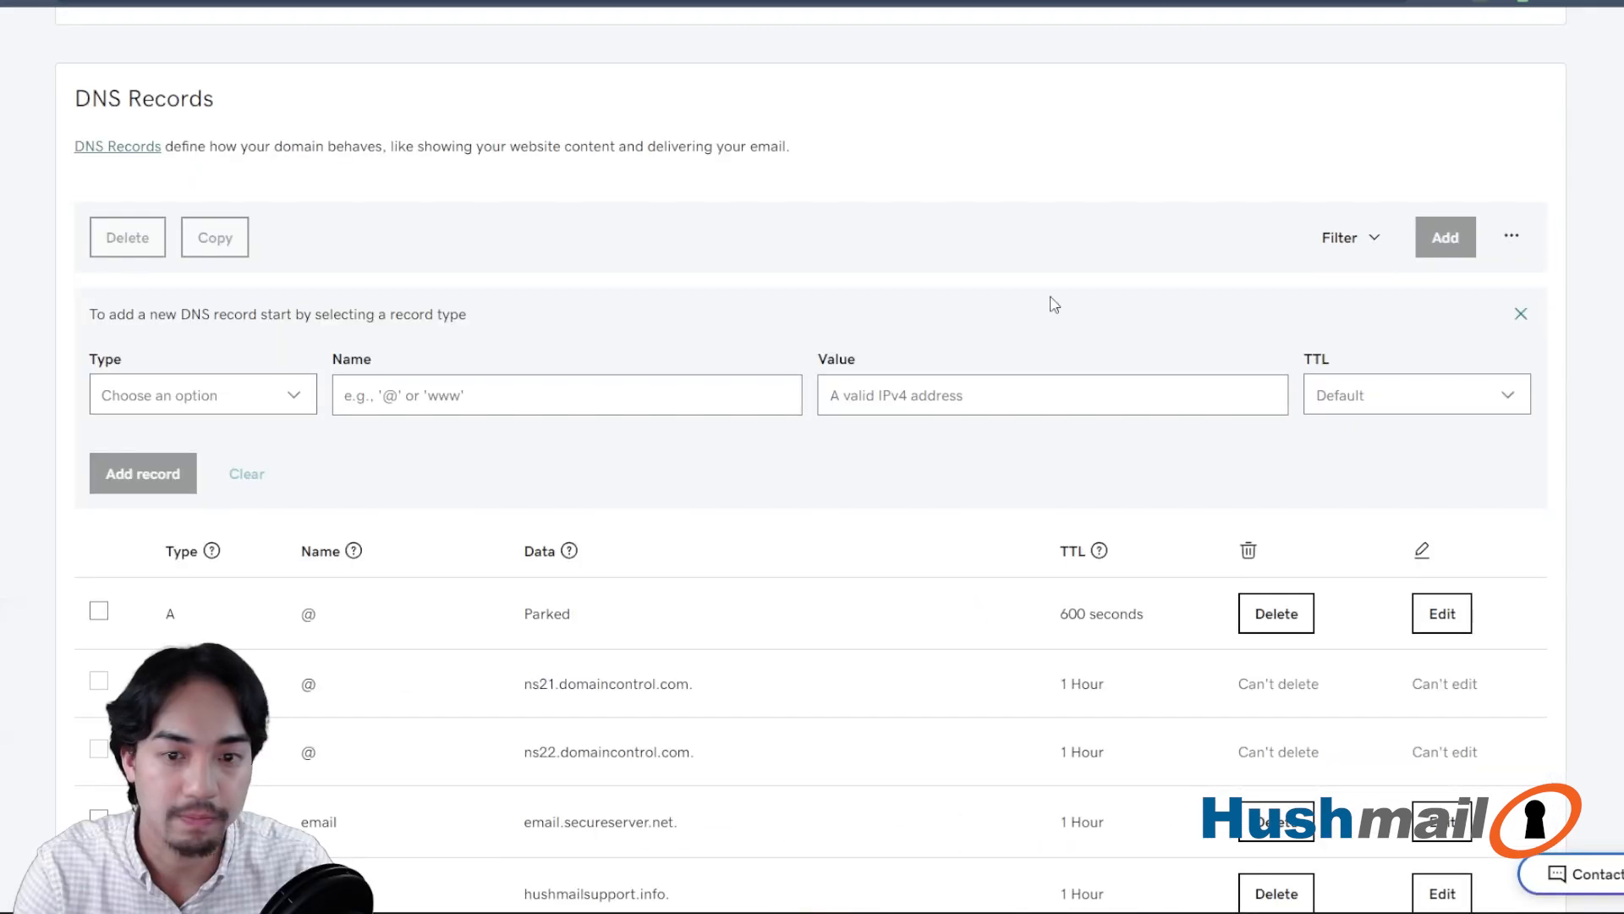
click(225, 397)
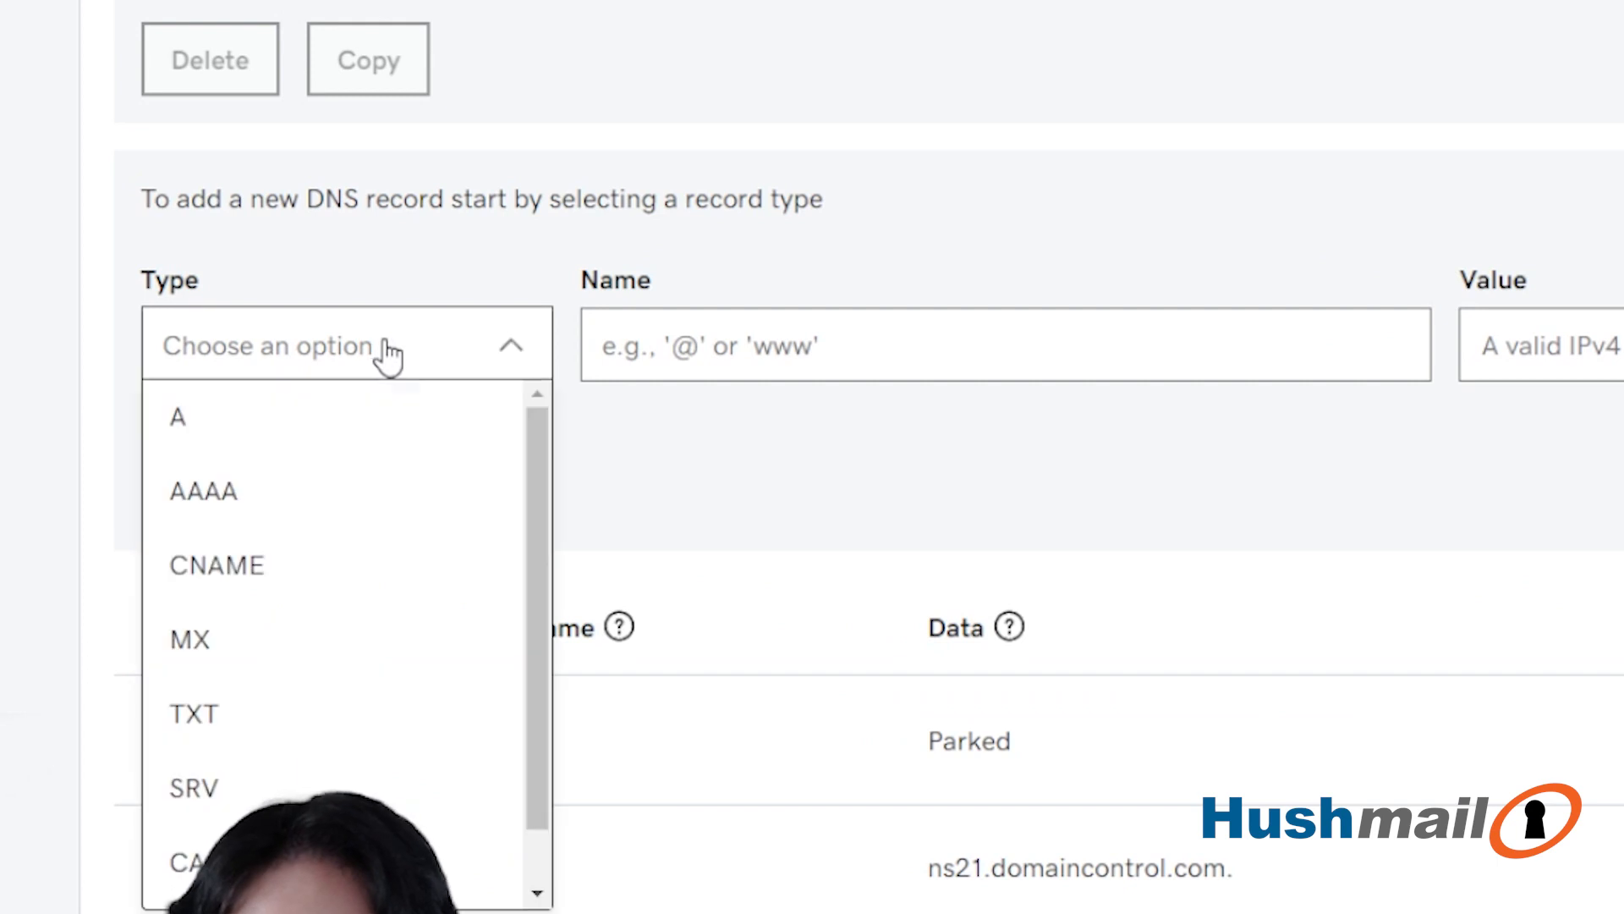
click(229, 723)
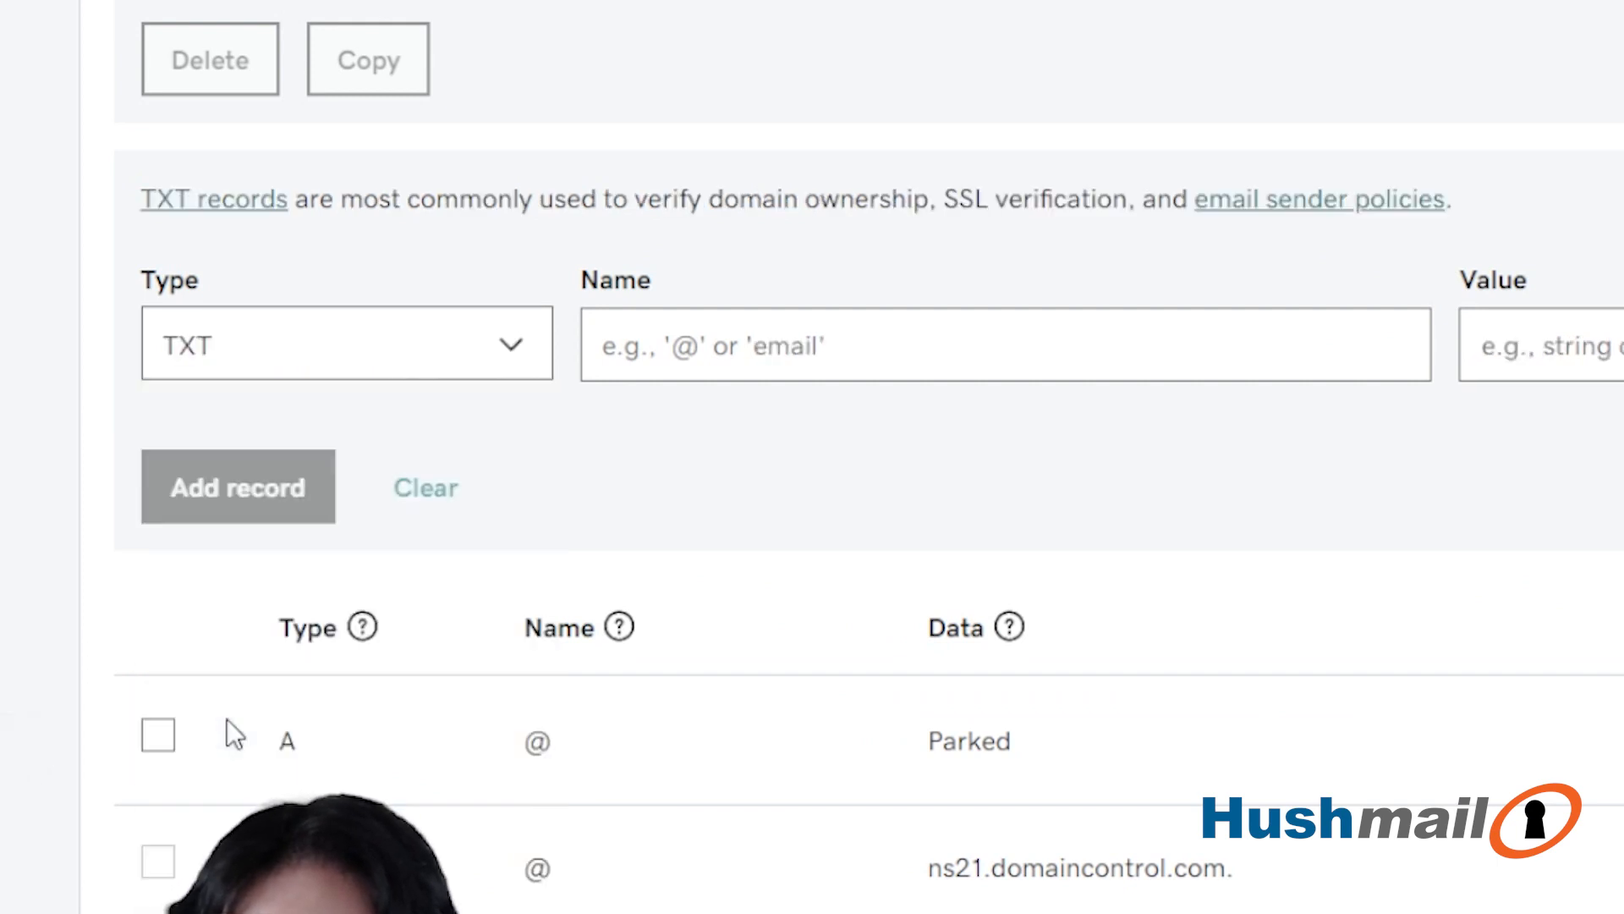
click(730, 336)
text(@)
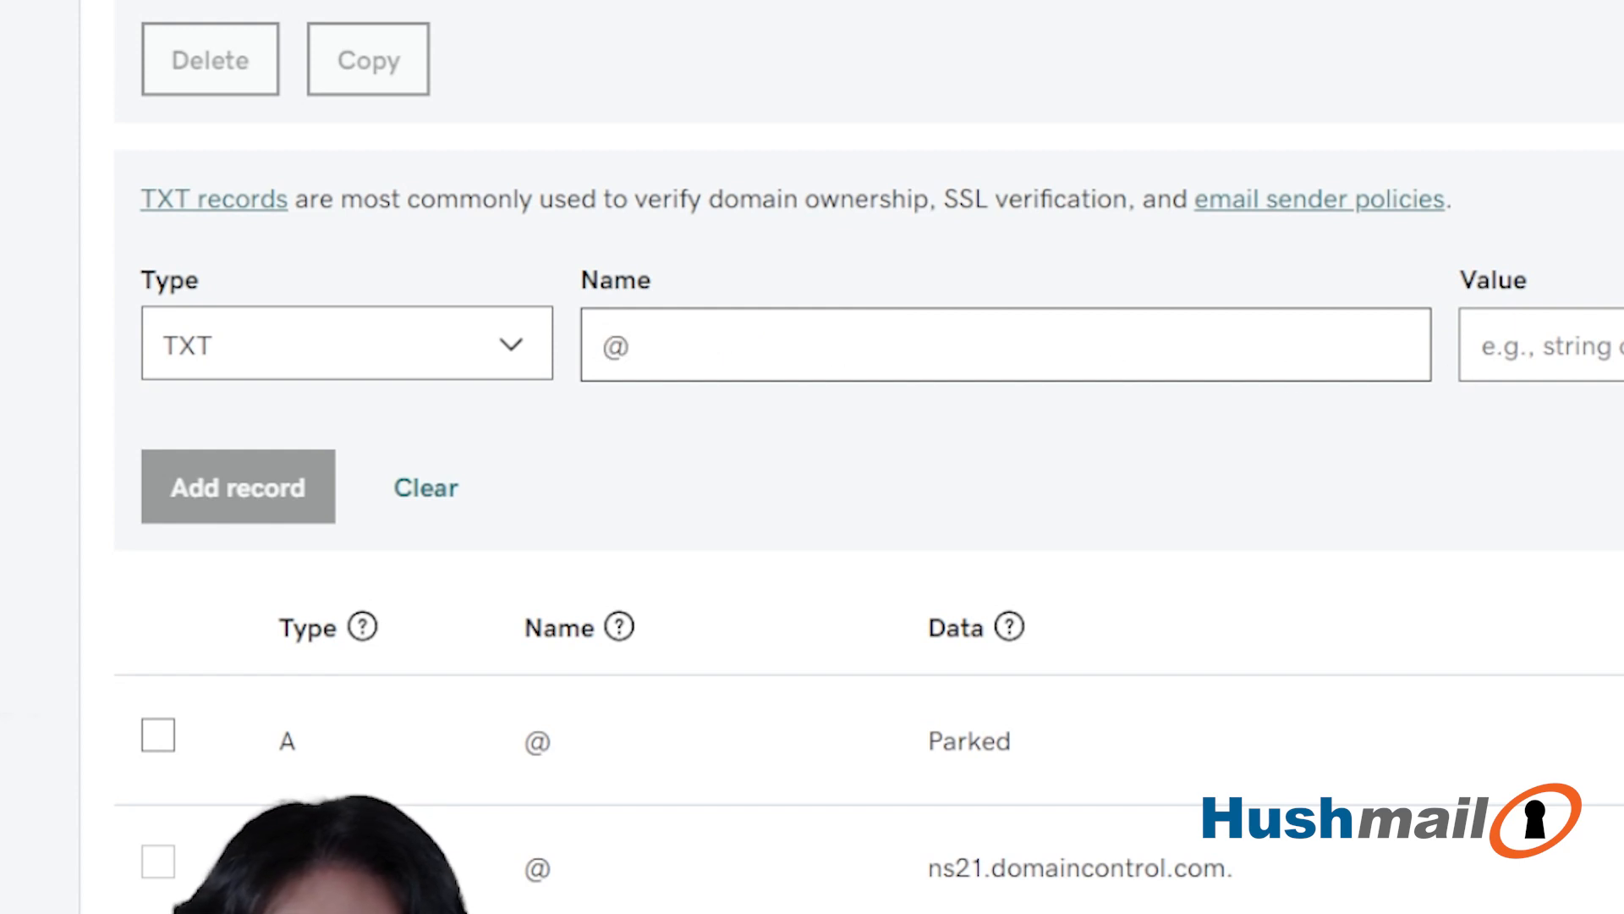
- Set the TXT record's value to v=spf1 include:_spf.hushmail.com -all with TTL 1 Hour, and add the record
click(1607, 348)
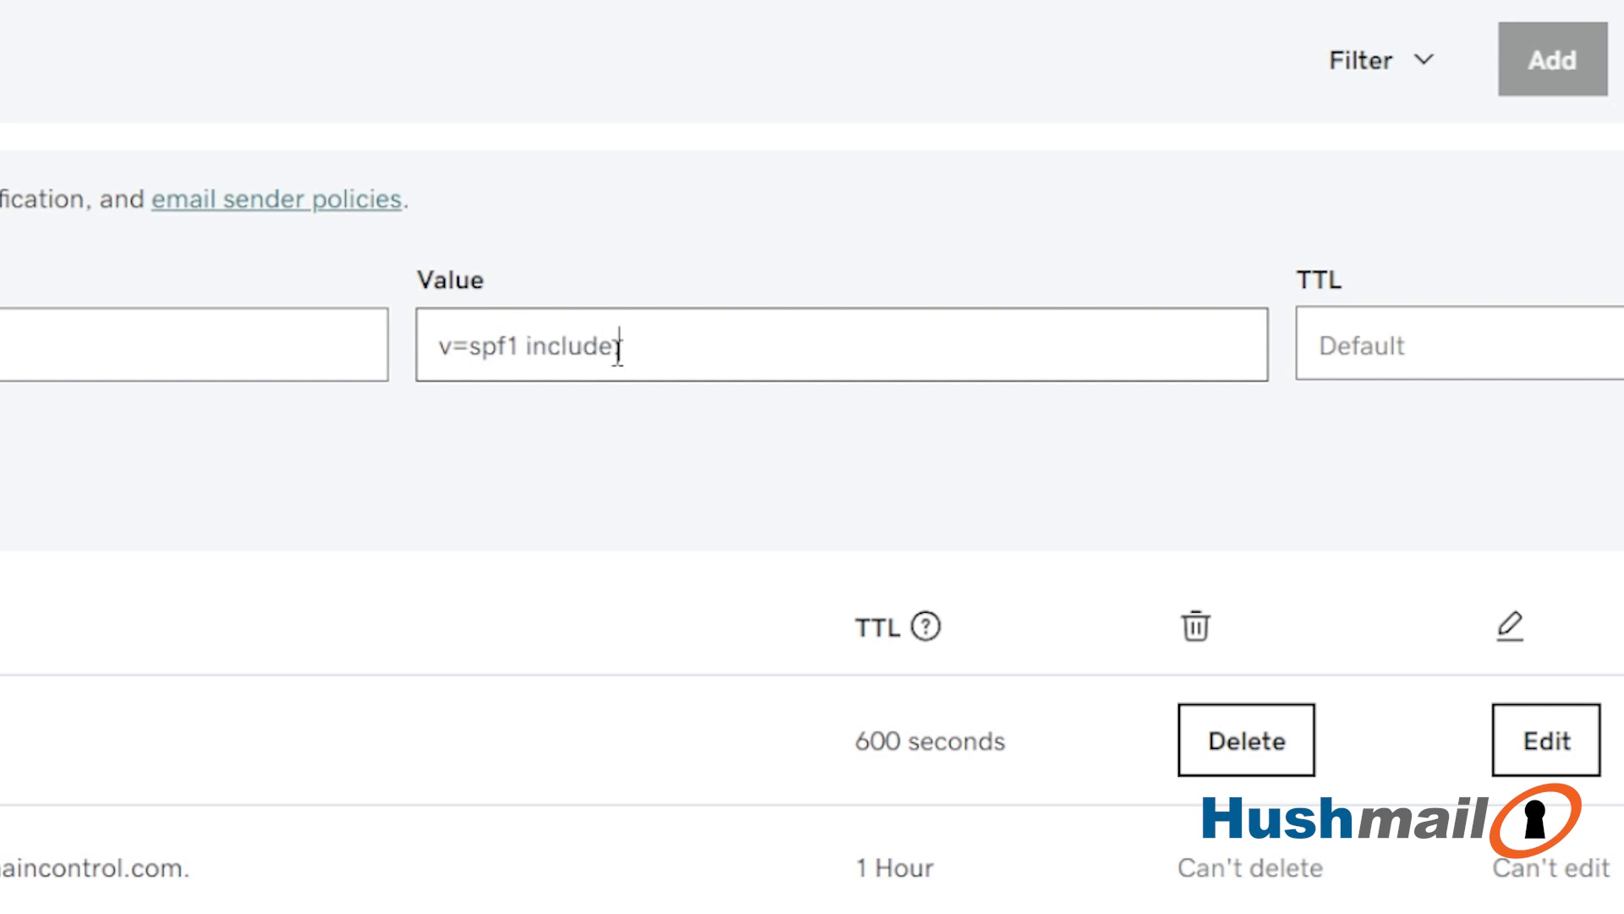
text(v=spf1 include:_)
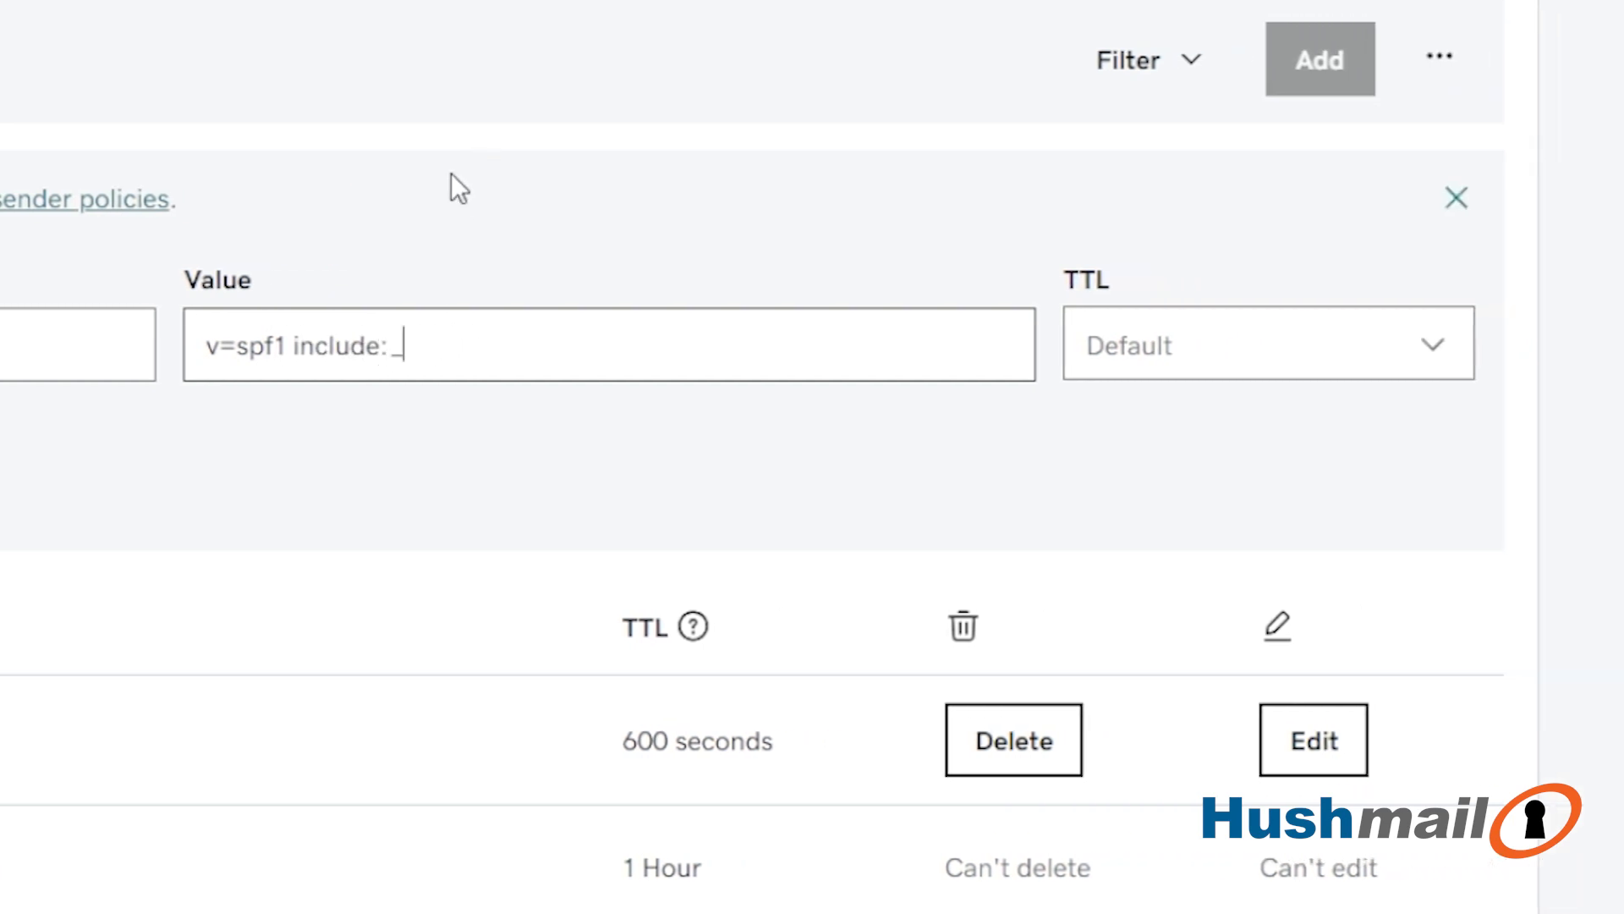
text(spf.hushm)
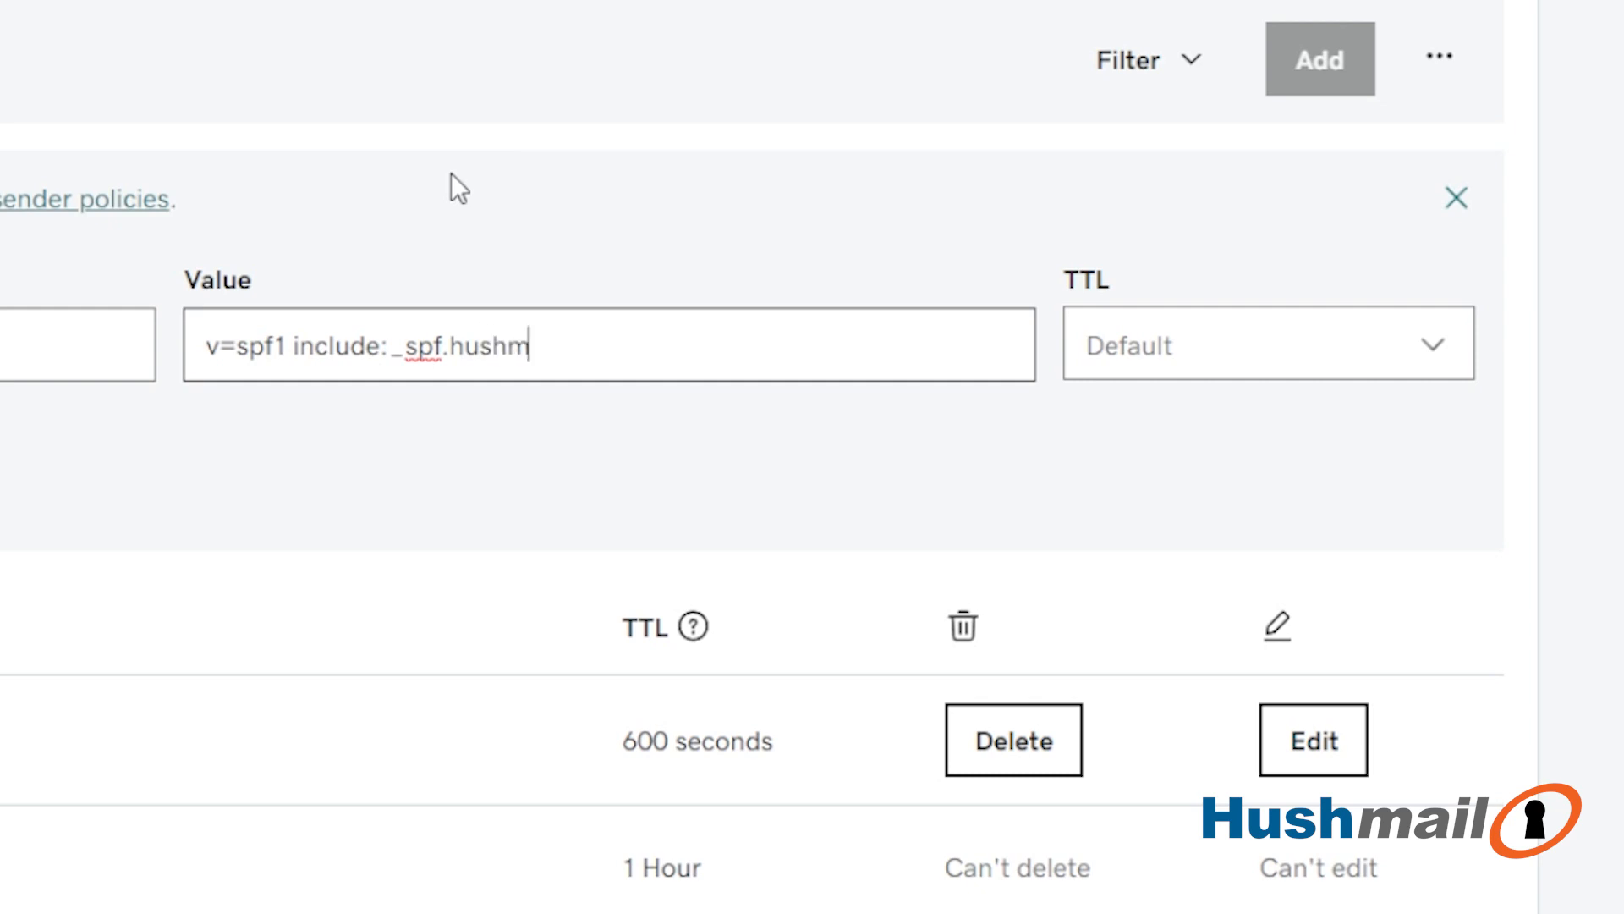
text(ail.com )
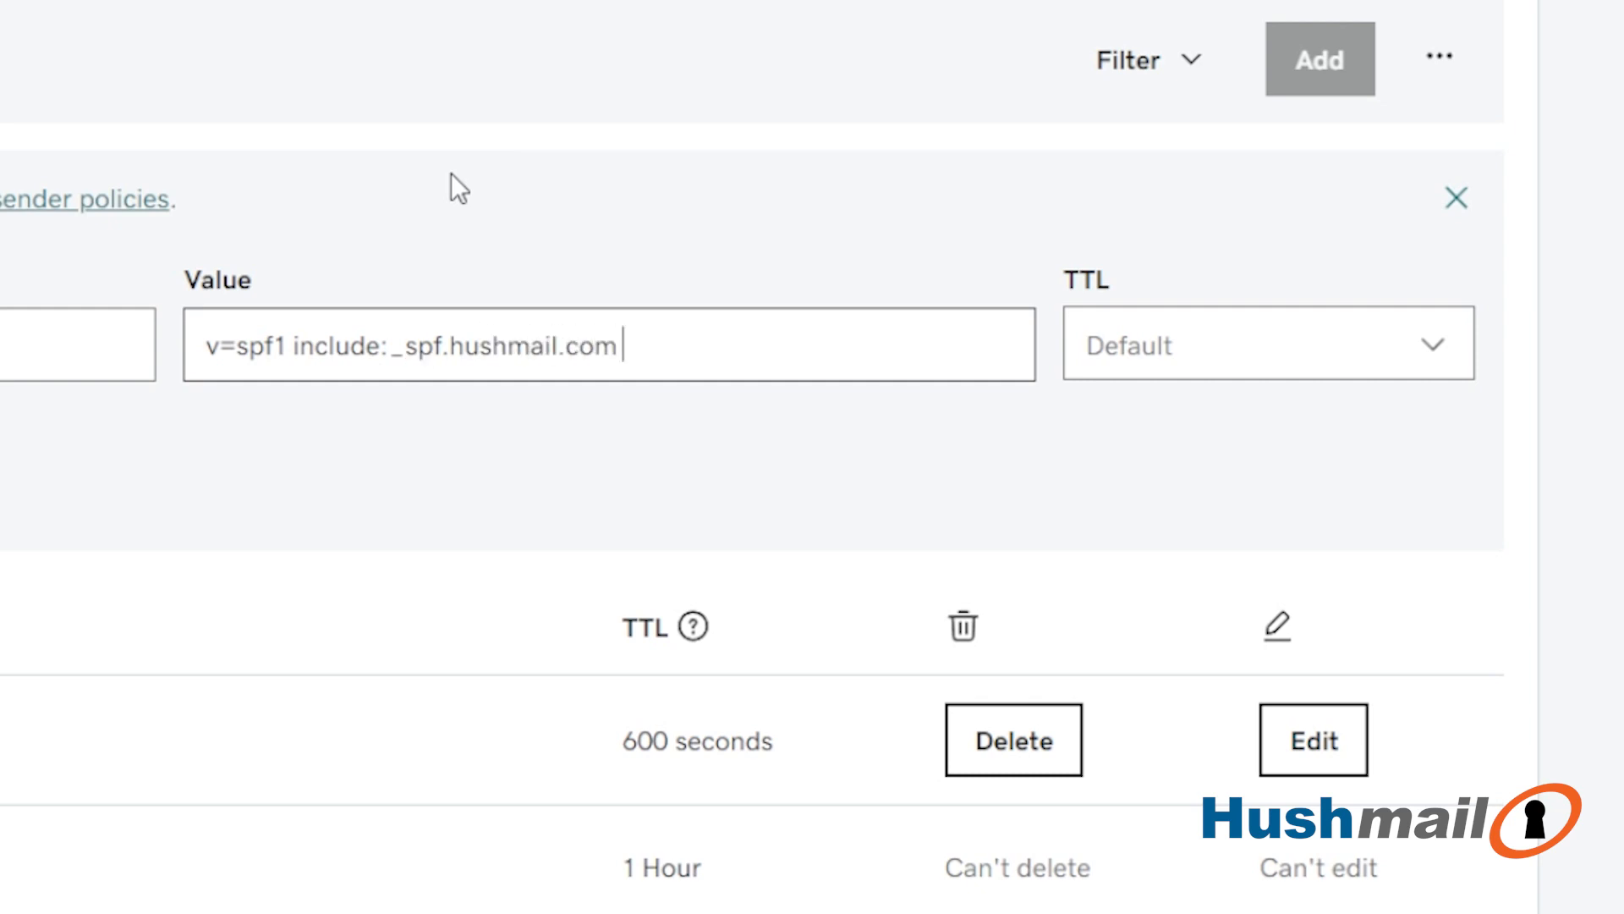
text(-all)
click(1207, 340)
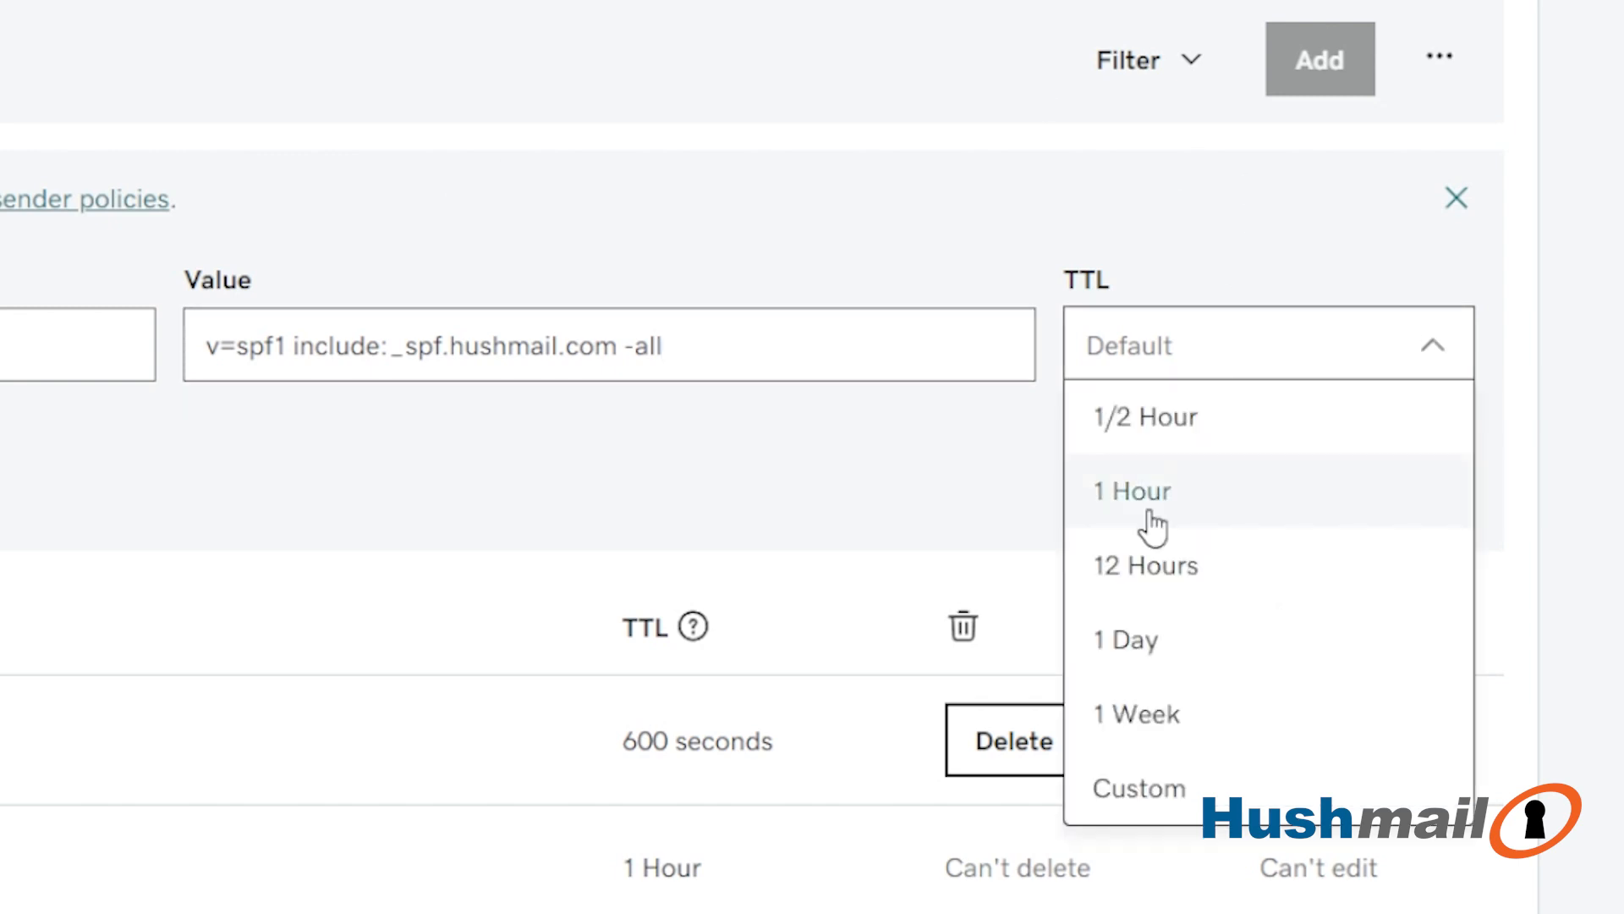
click(1156, 499)
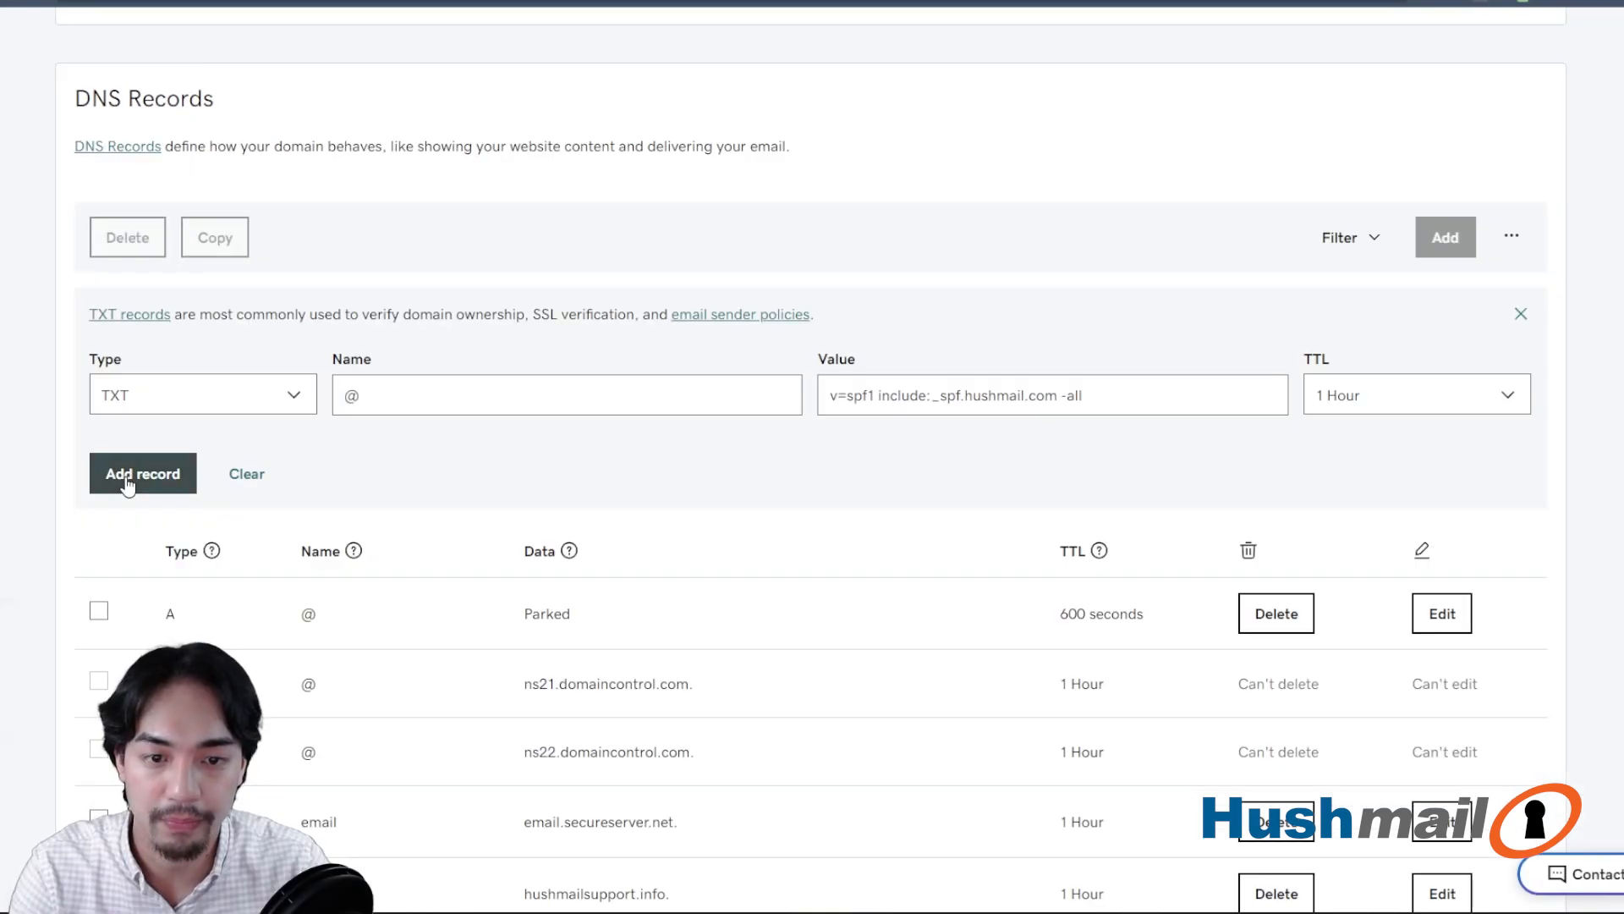
click(136, 476)
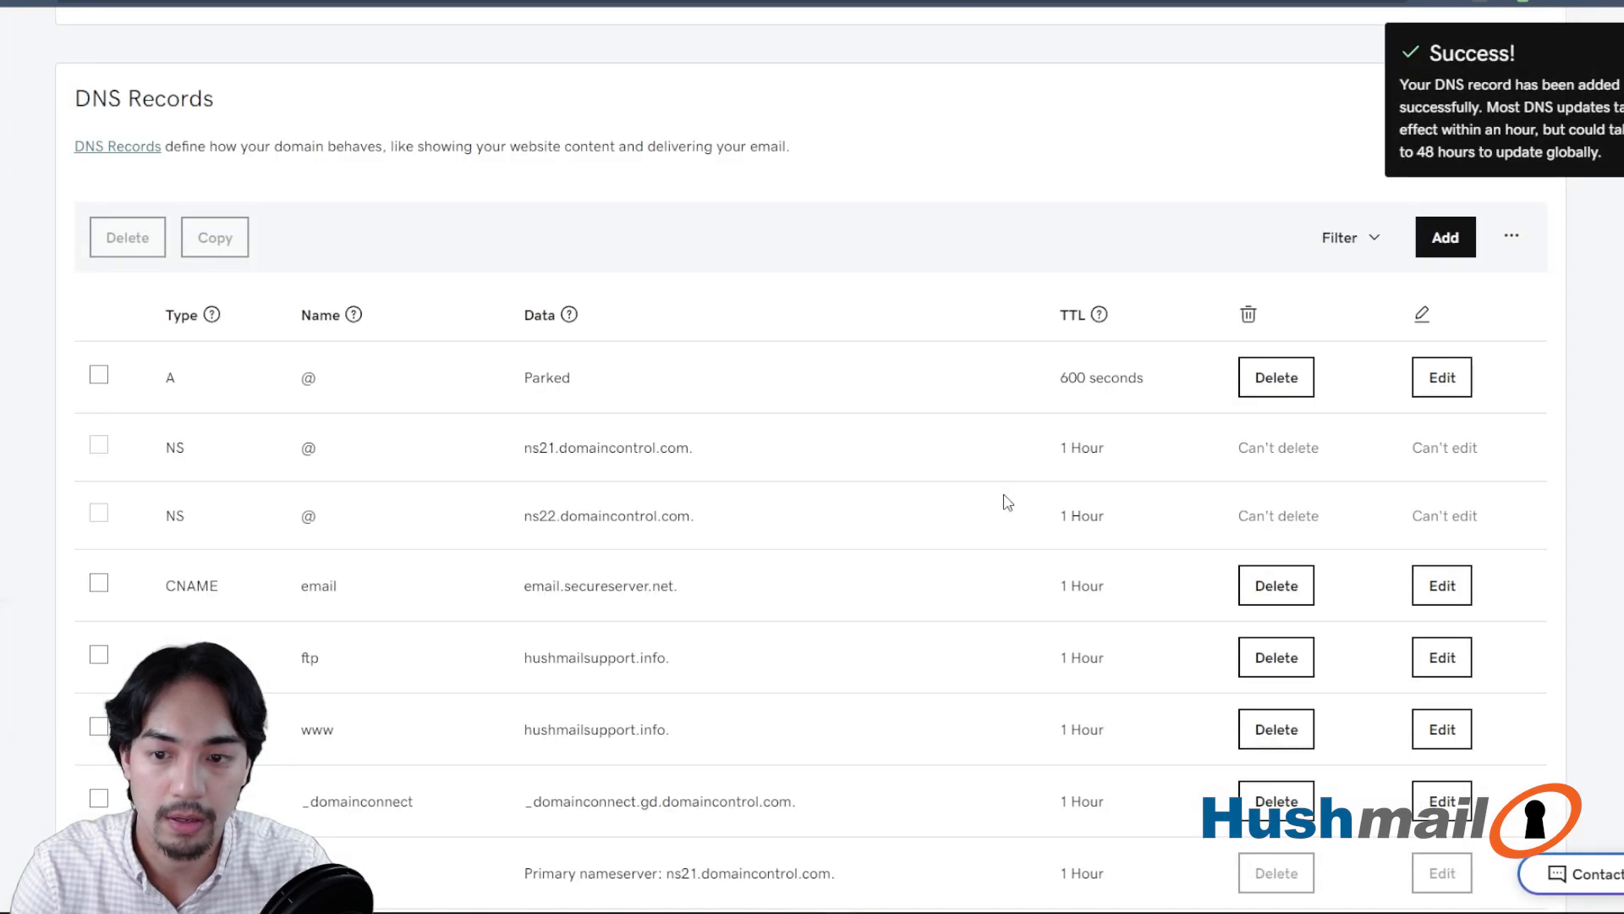
- Start another DNS record for hushmailsupport.info with type CNAME
scroll(508, 305, down, 5)
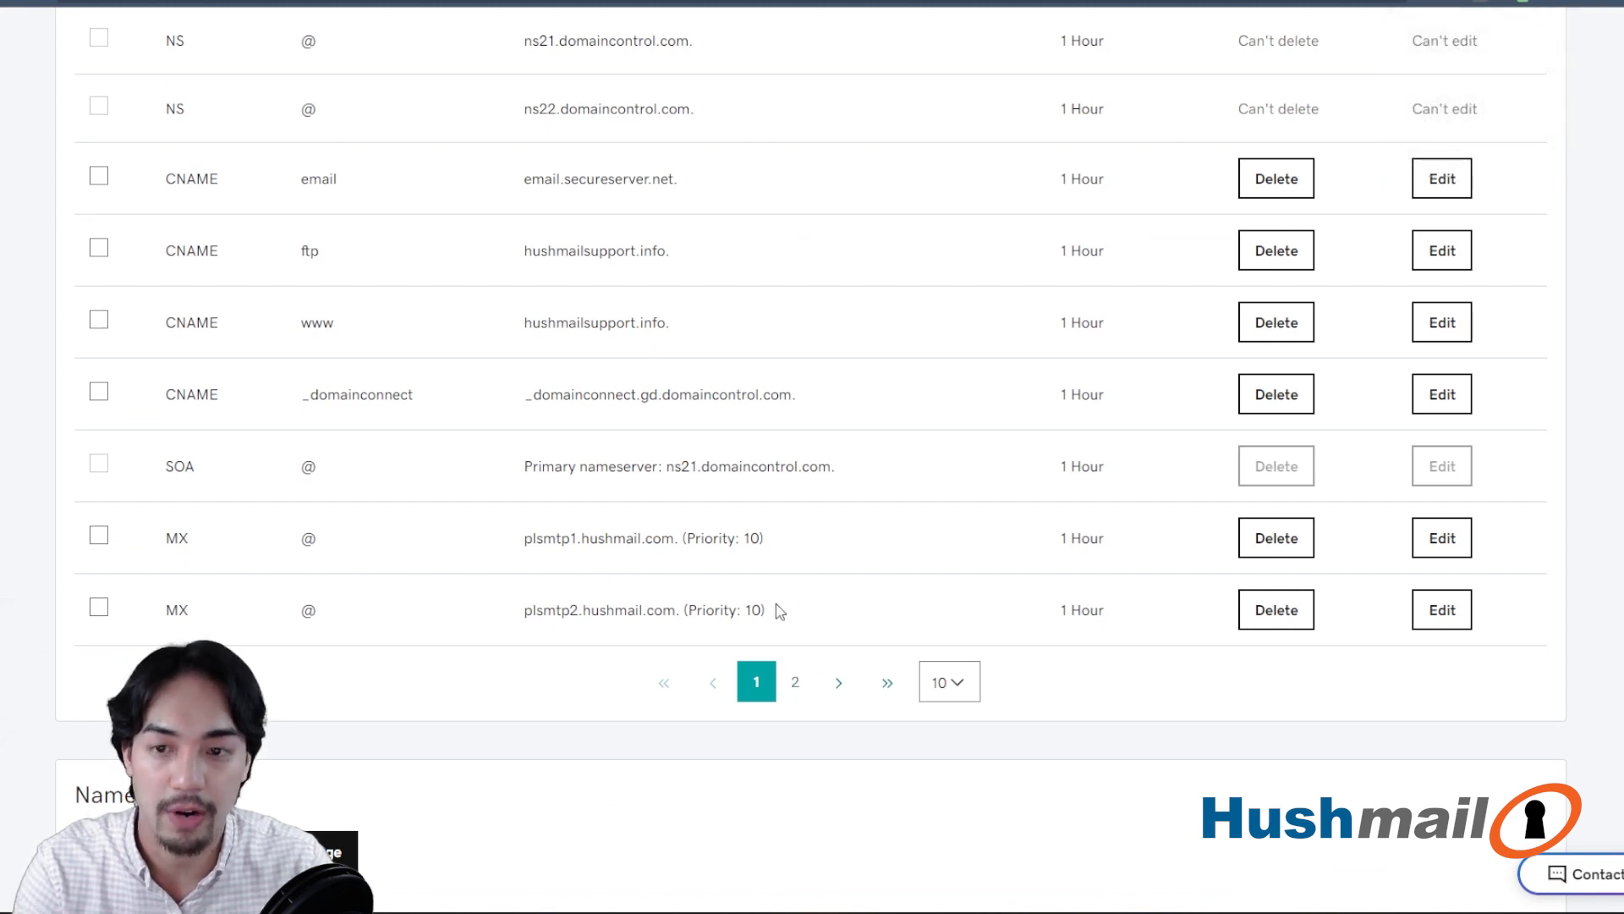
scroll(778, 609, up, 8)
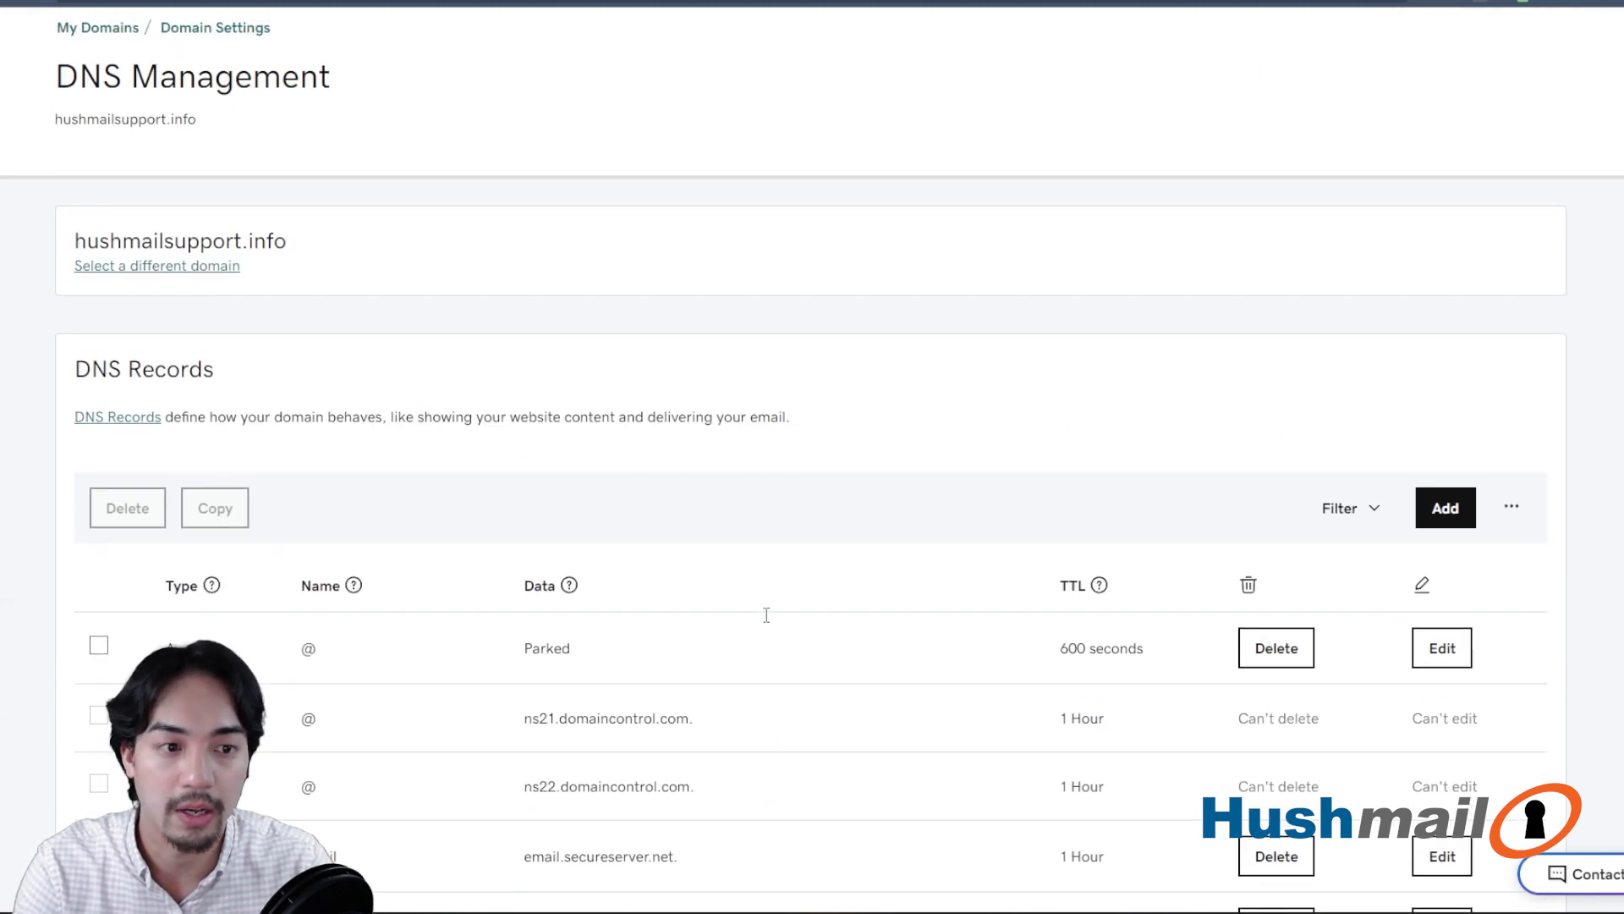
click(1447, 512)
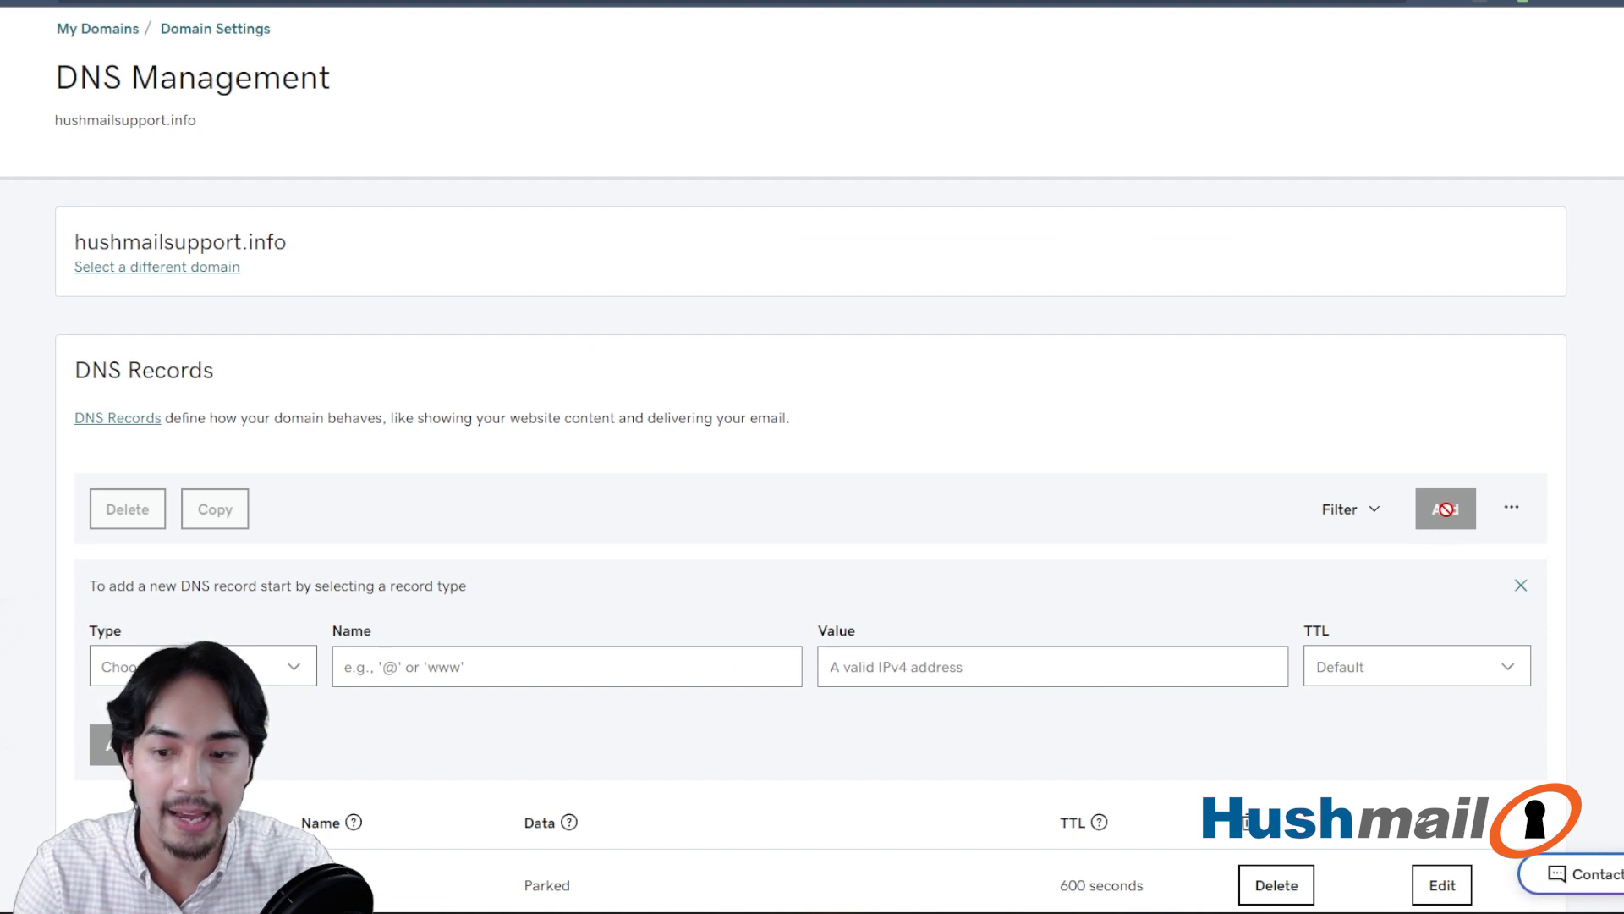
click(288, 673)
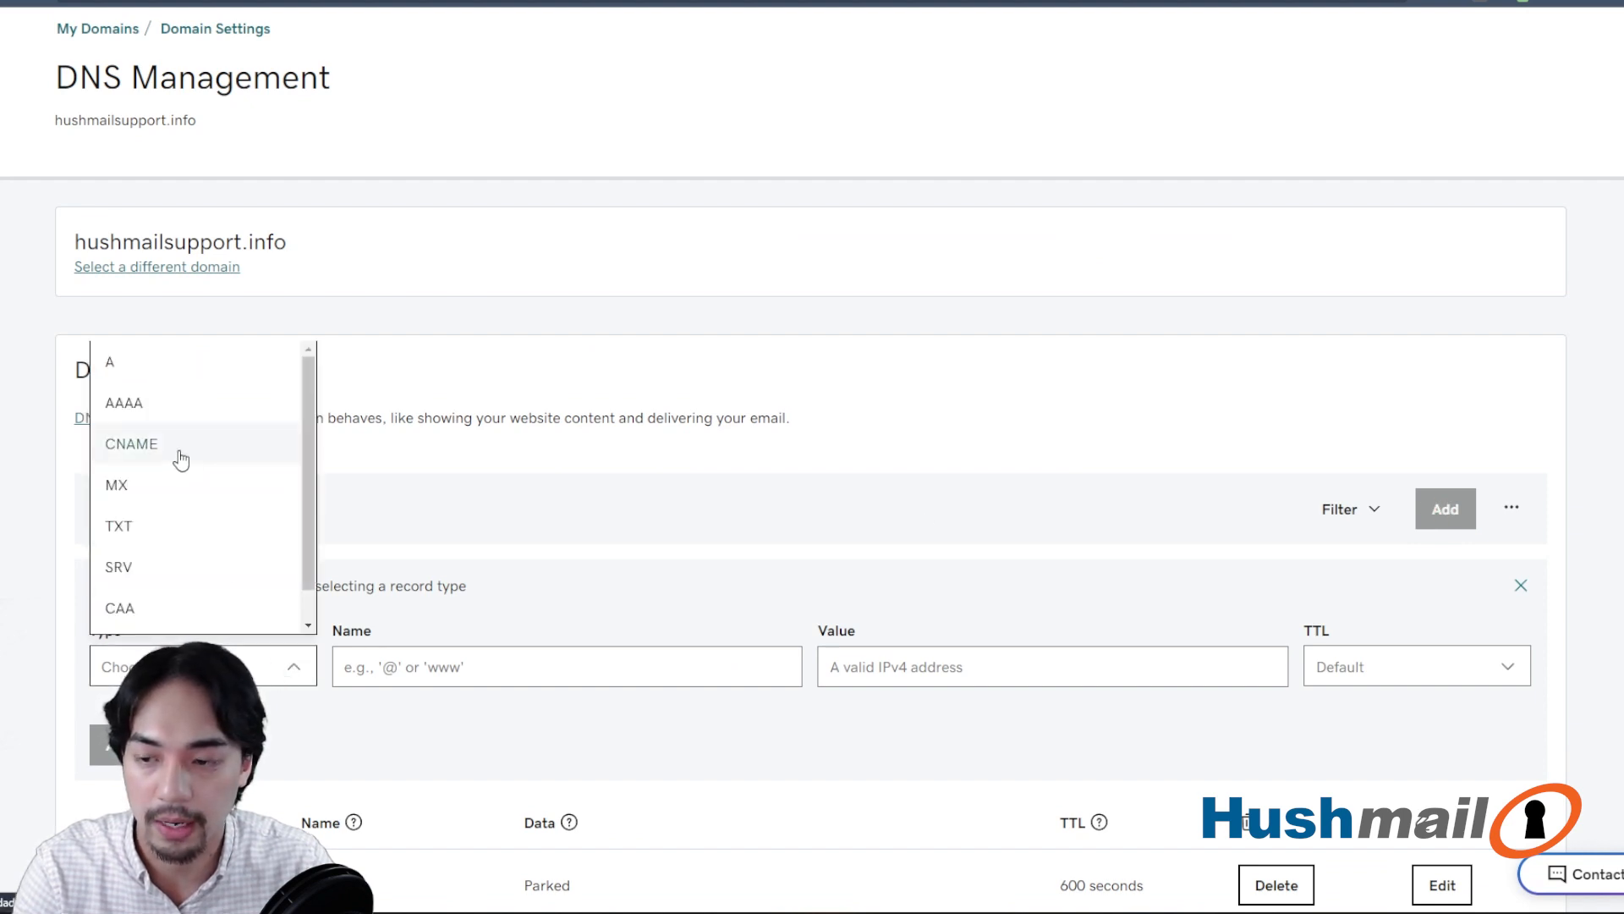
click(133, 457)
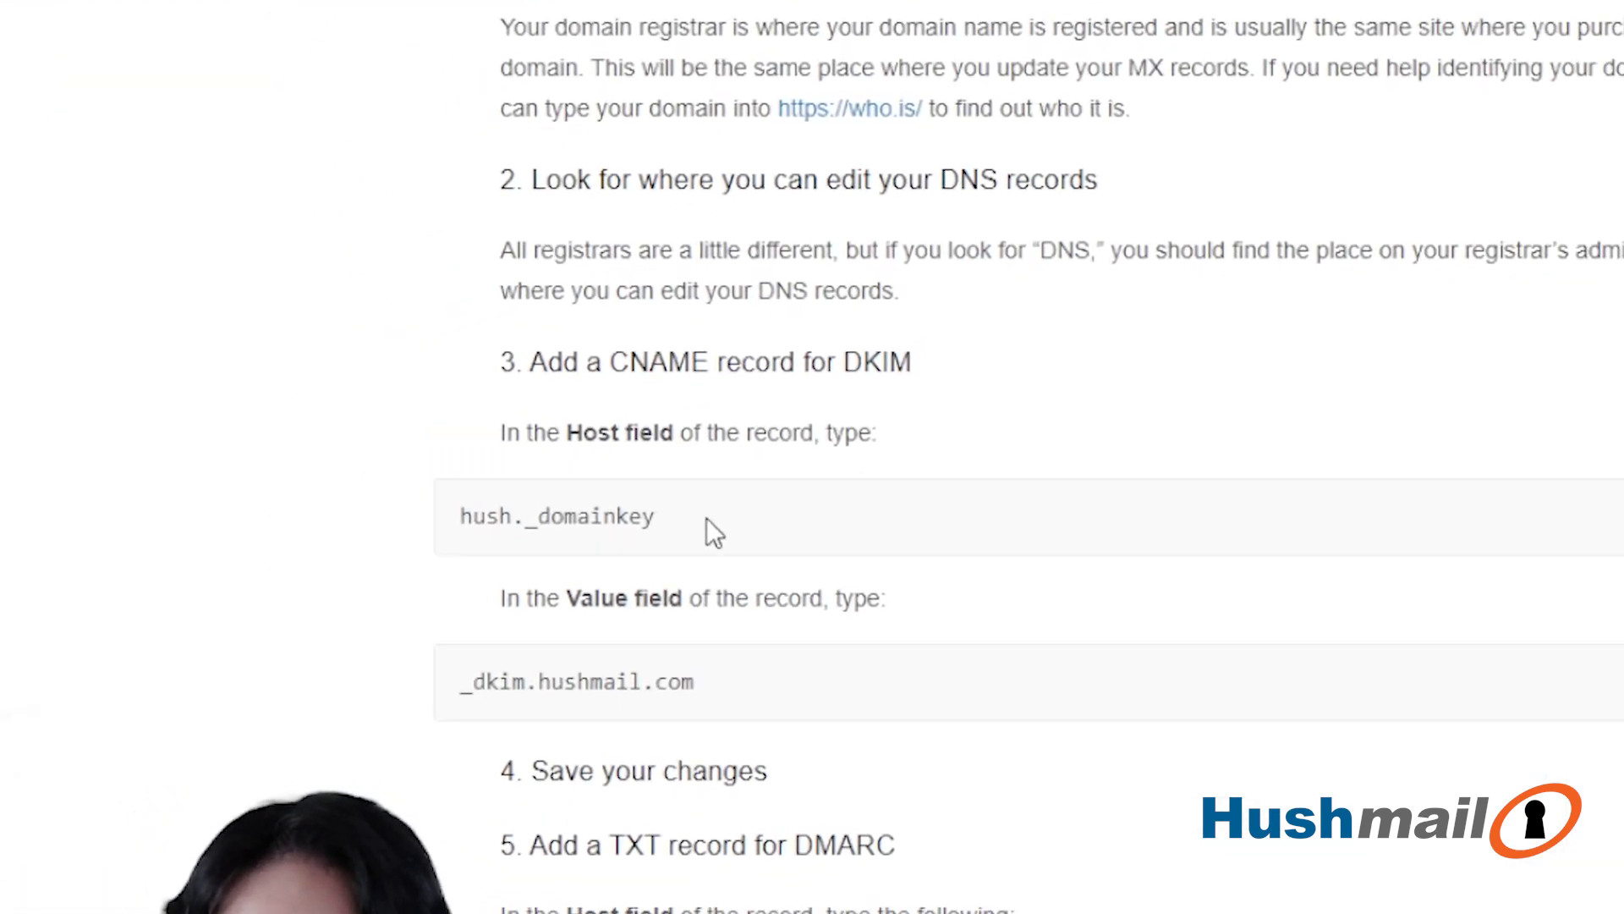
- Copy the DKIM host hush._domainkey from the Hushmail instructions page into the CNAME record's name
drag(536, 366, 829, 387)
click(943, 510)
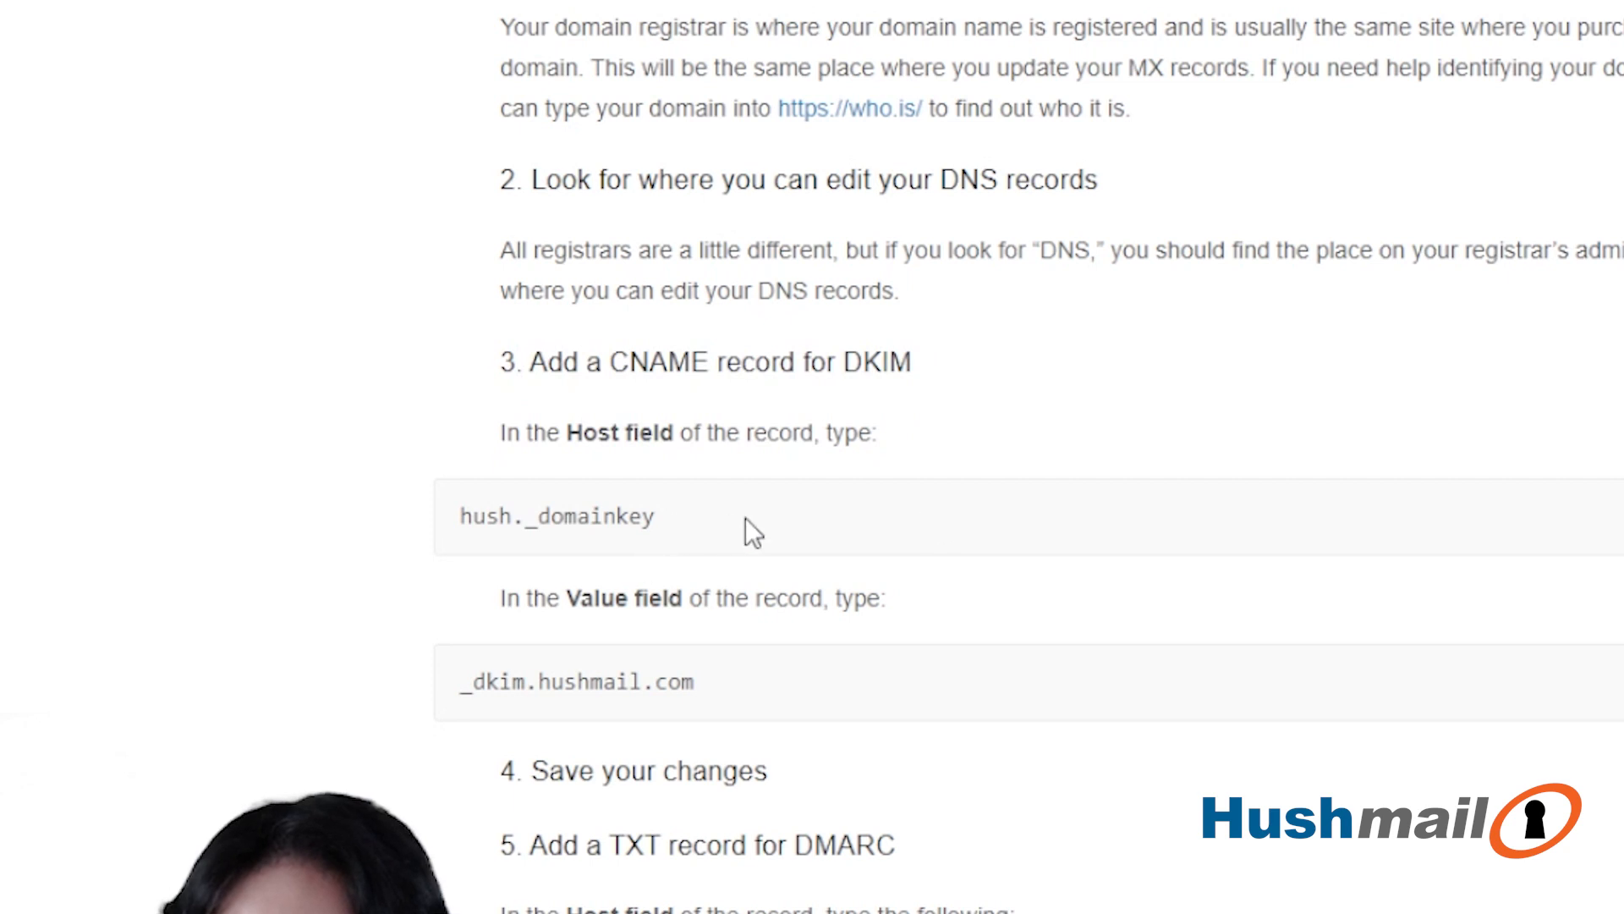
drag(745, 518, 418, 515)
click(573, 506)
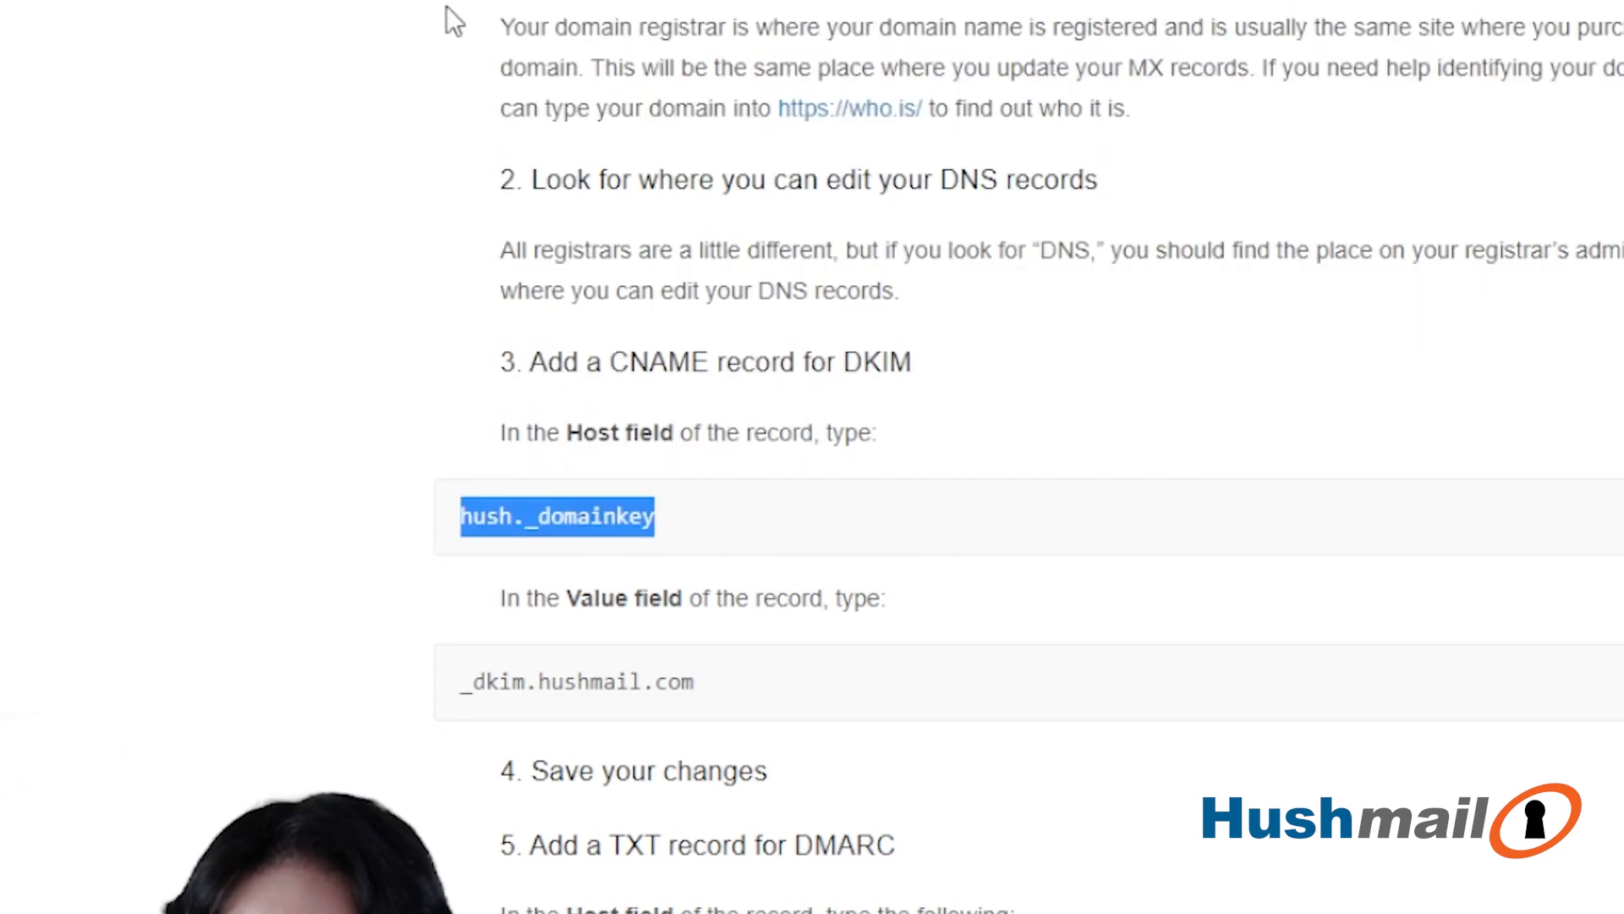
right_click(555, 526)
click(618, 4)
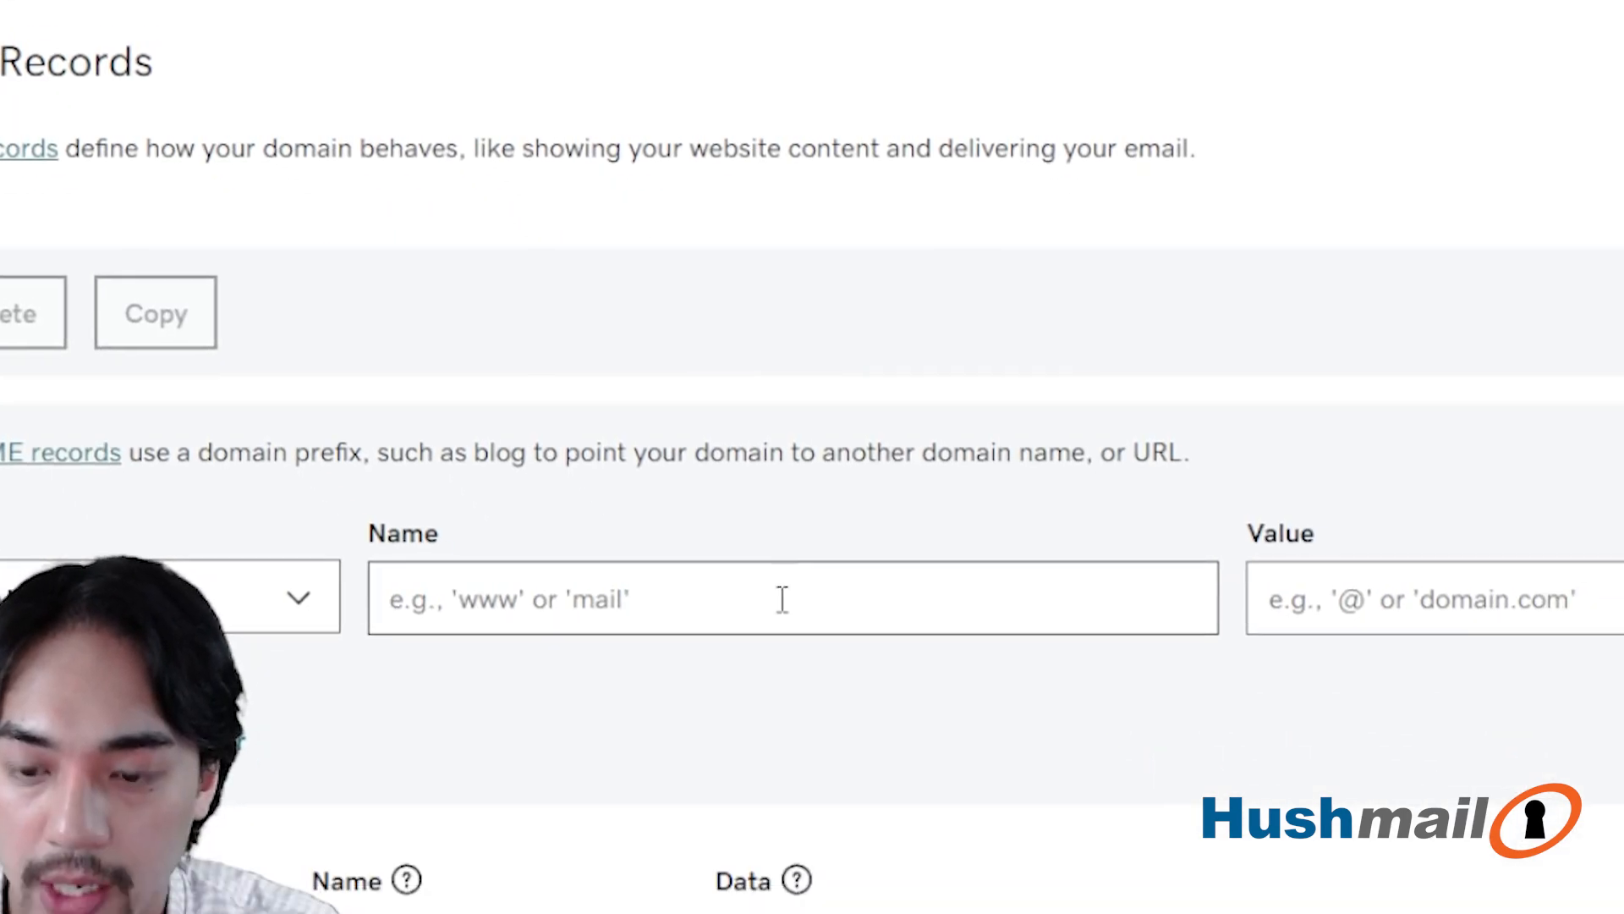
click(733, 472)
text(hush._domainkey)
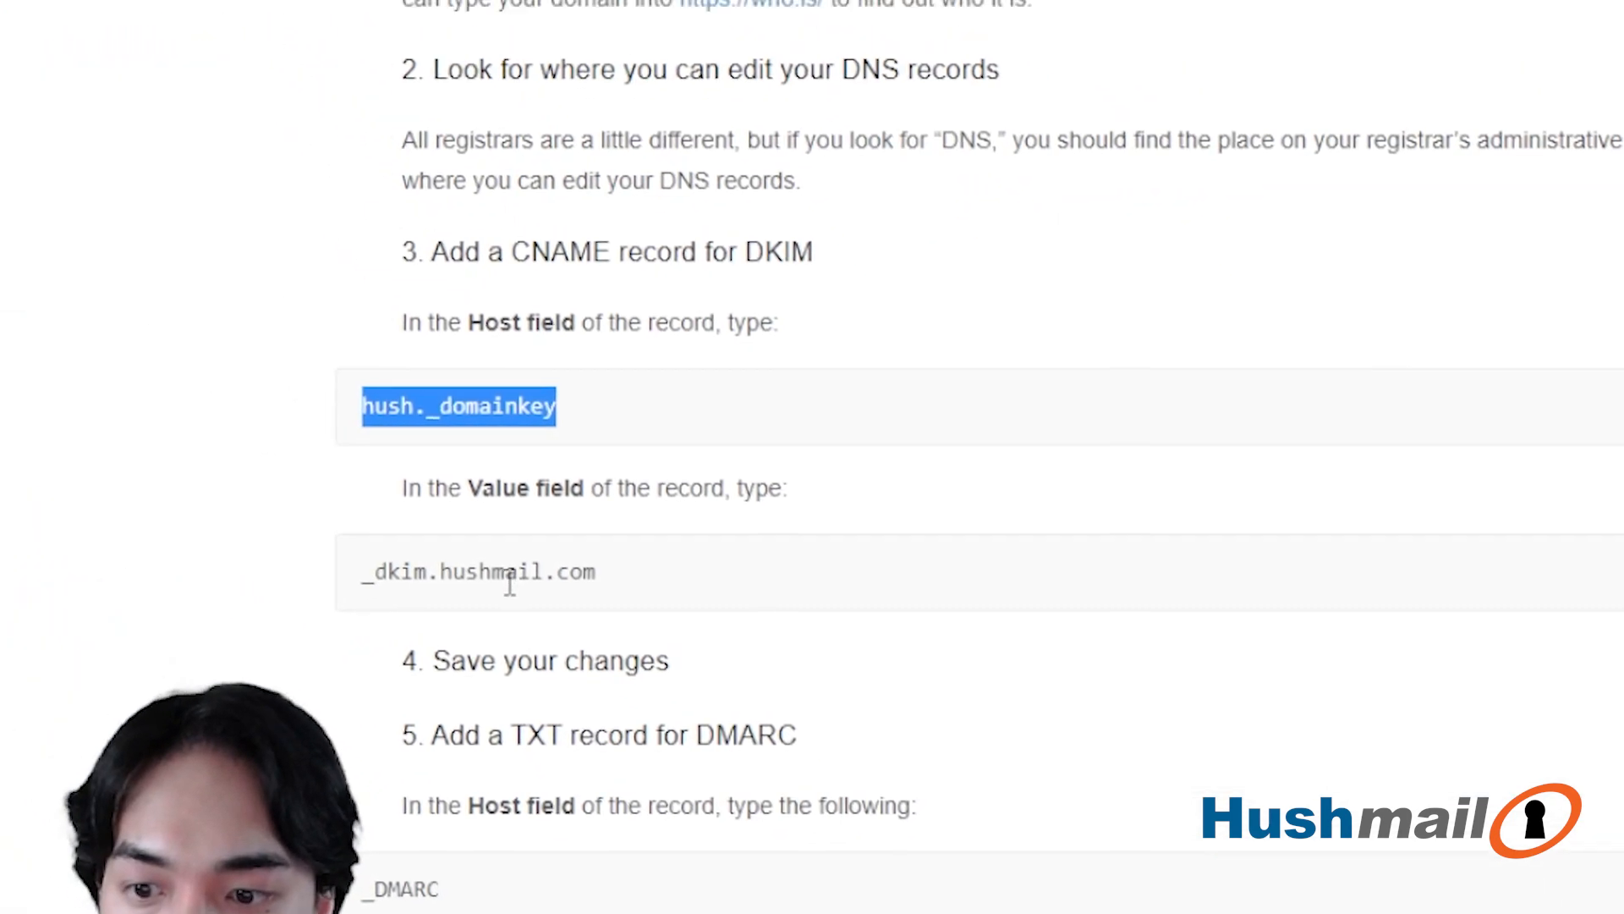
- Copy _dkim.hushmail.com from the instructions into the CNAME record's value, set TTL to 1 Hour, and add the record
triple_click(1180, 690)
key(ctrl+c)
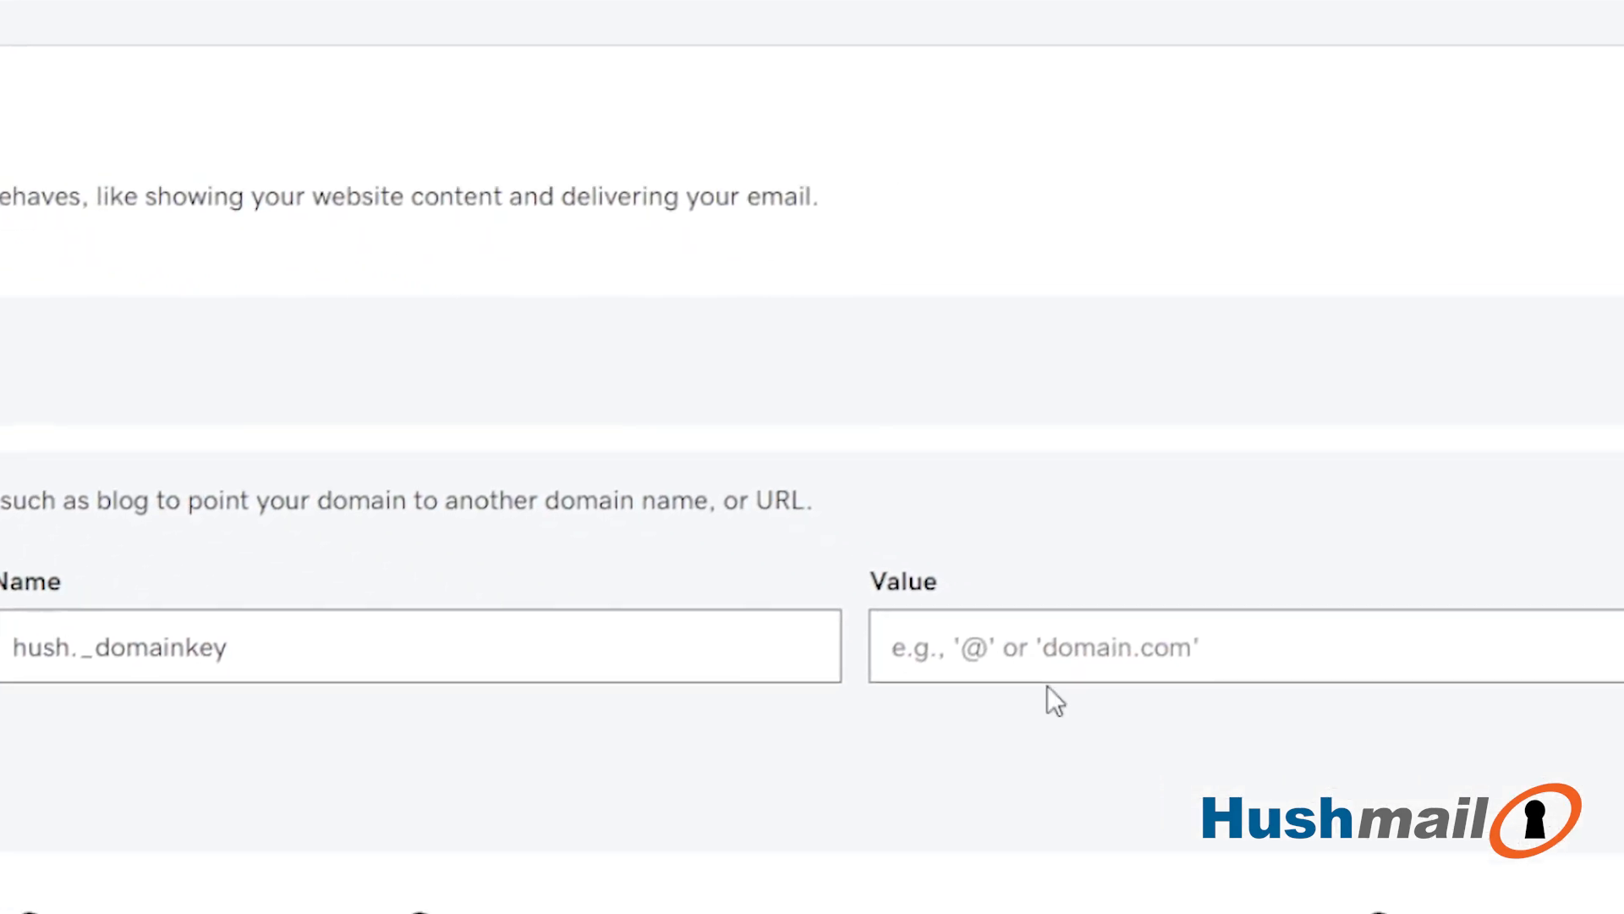
click(1570, 805)
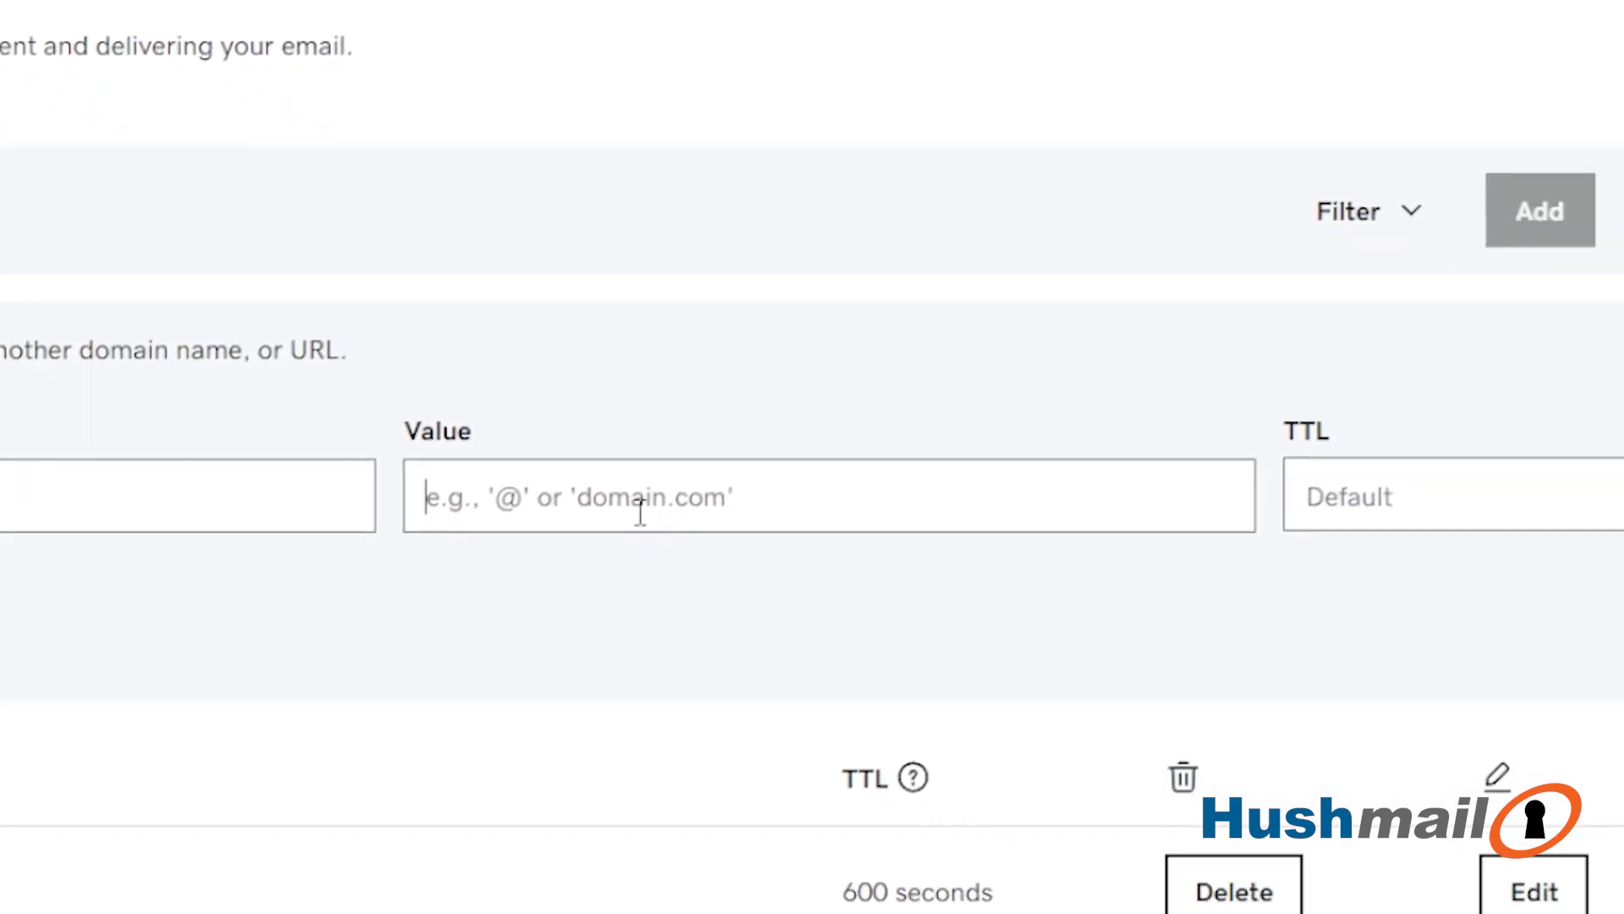
key(ctrl+v)
click(1334, 505)
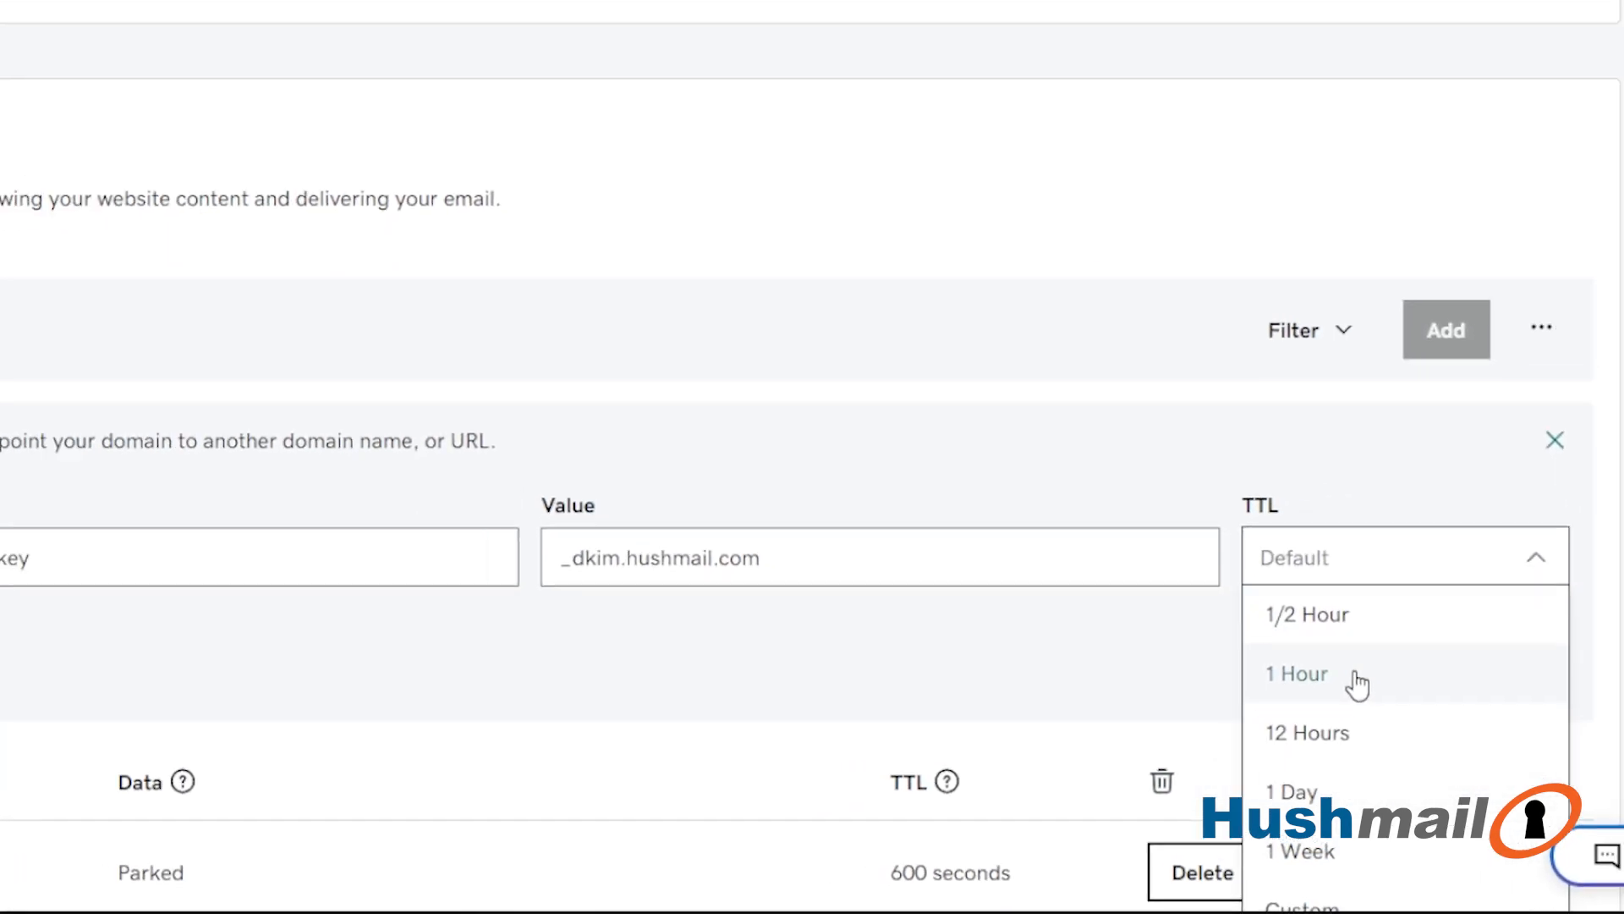
click(1329, 609)
click(124, 744)
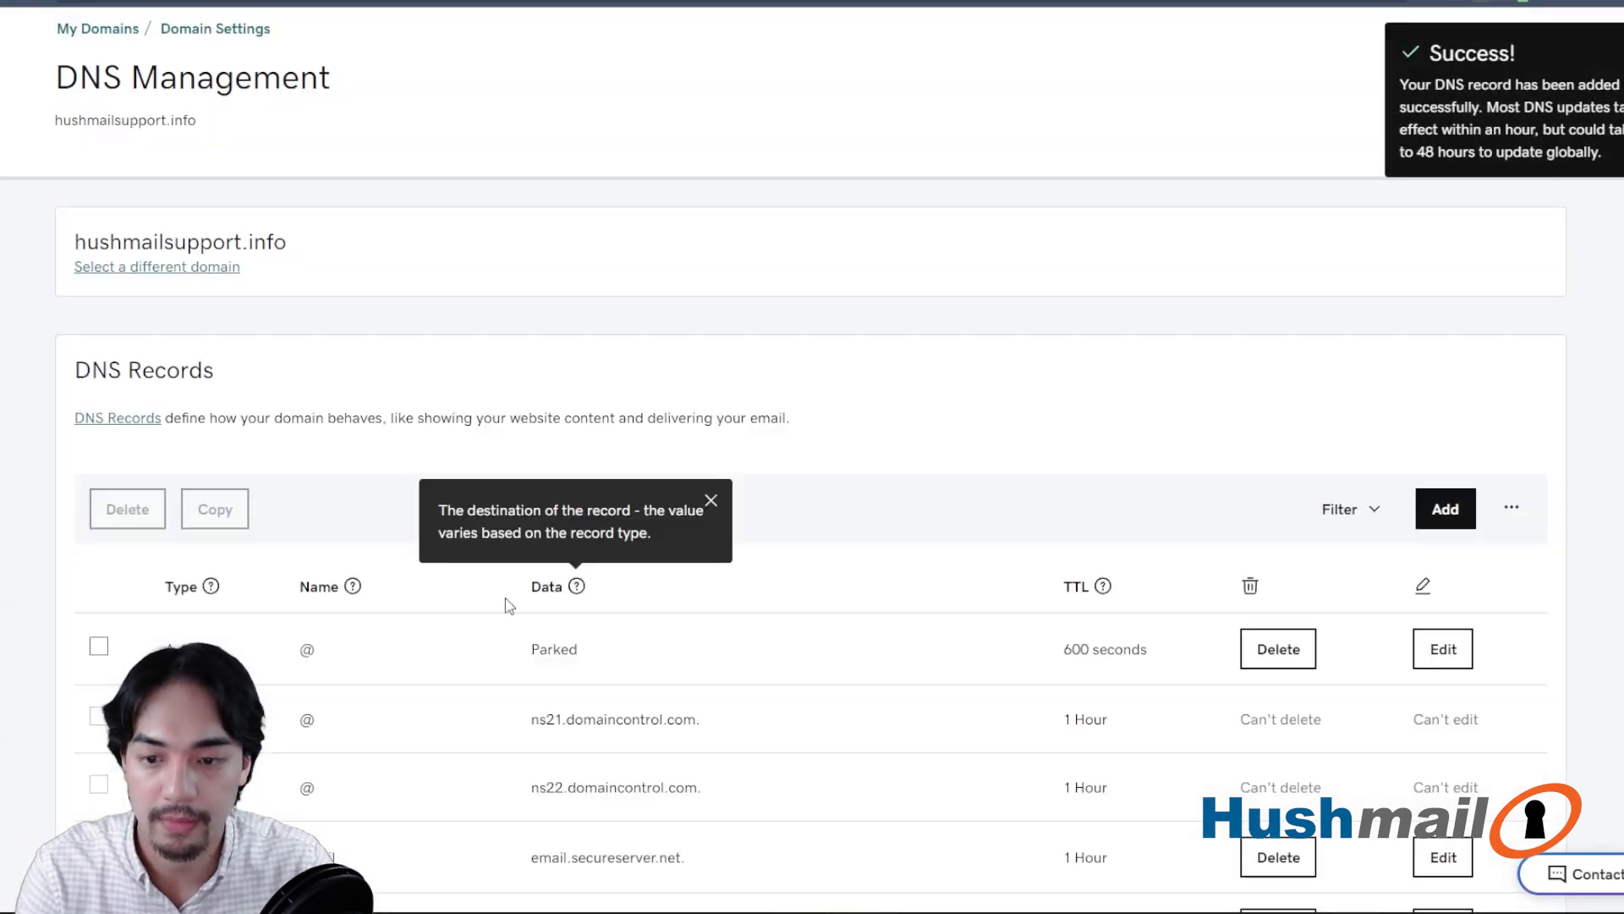
- Start a new TXT record for DMARC and paste the host _DMARC as its name
scroll(501, 592, down, 4)
scroll(524, 575, up, 4)
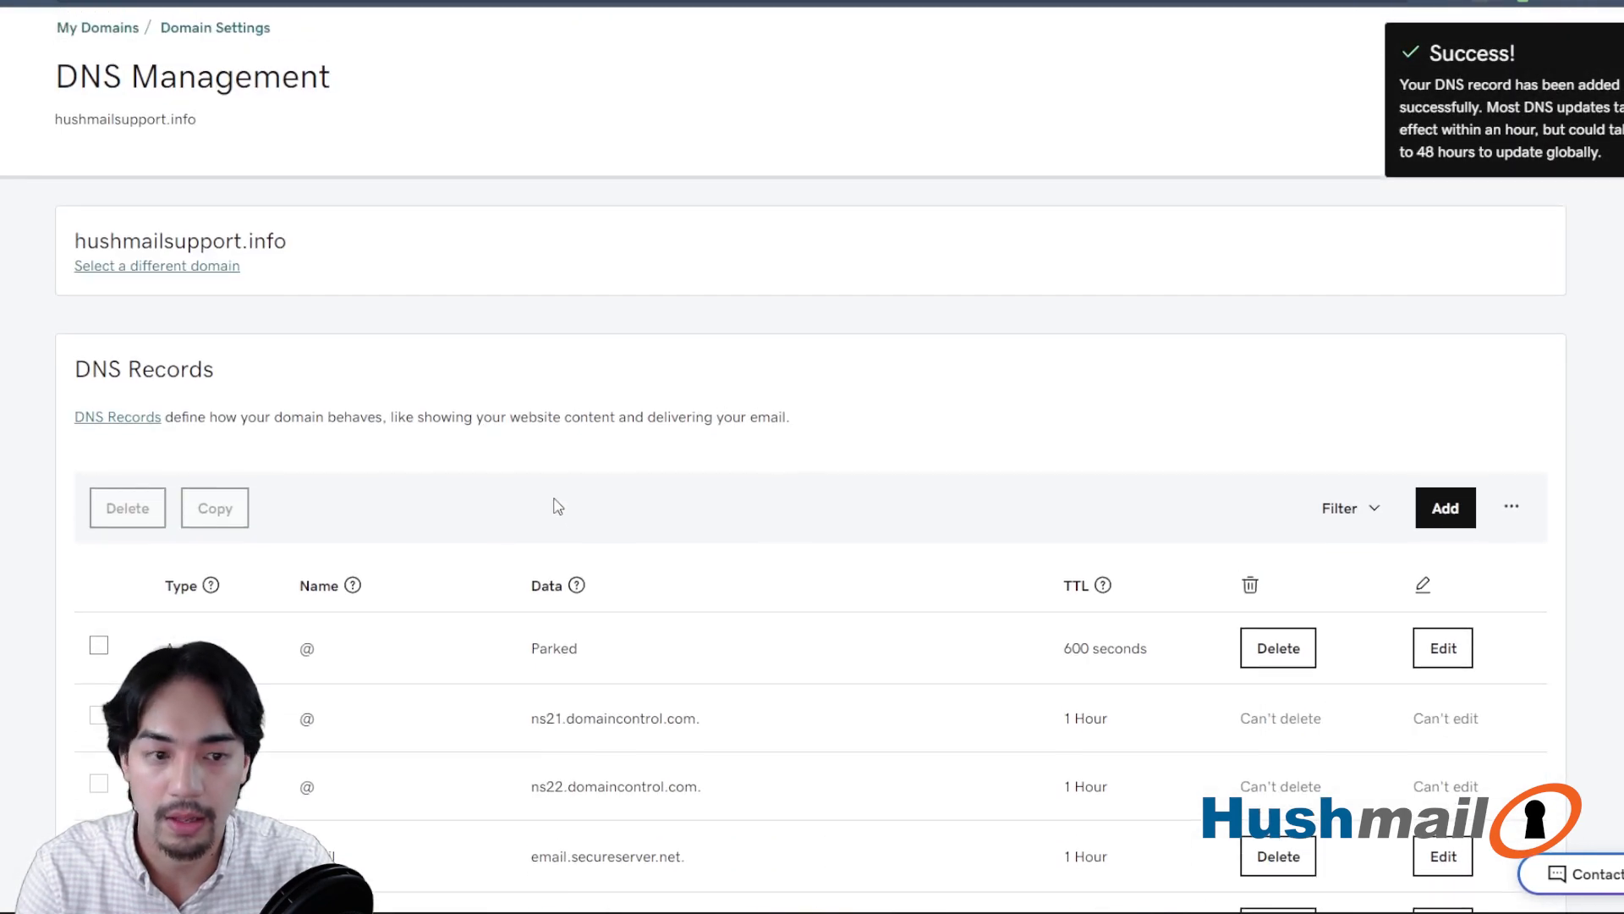
click(1452, 526)
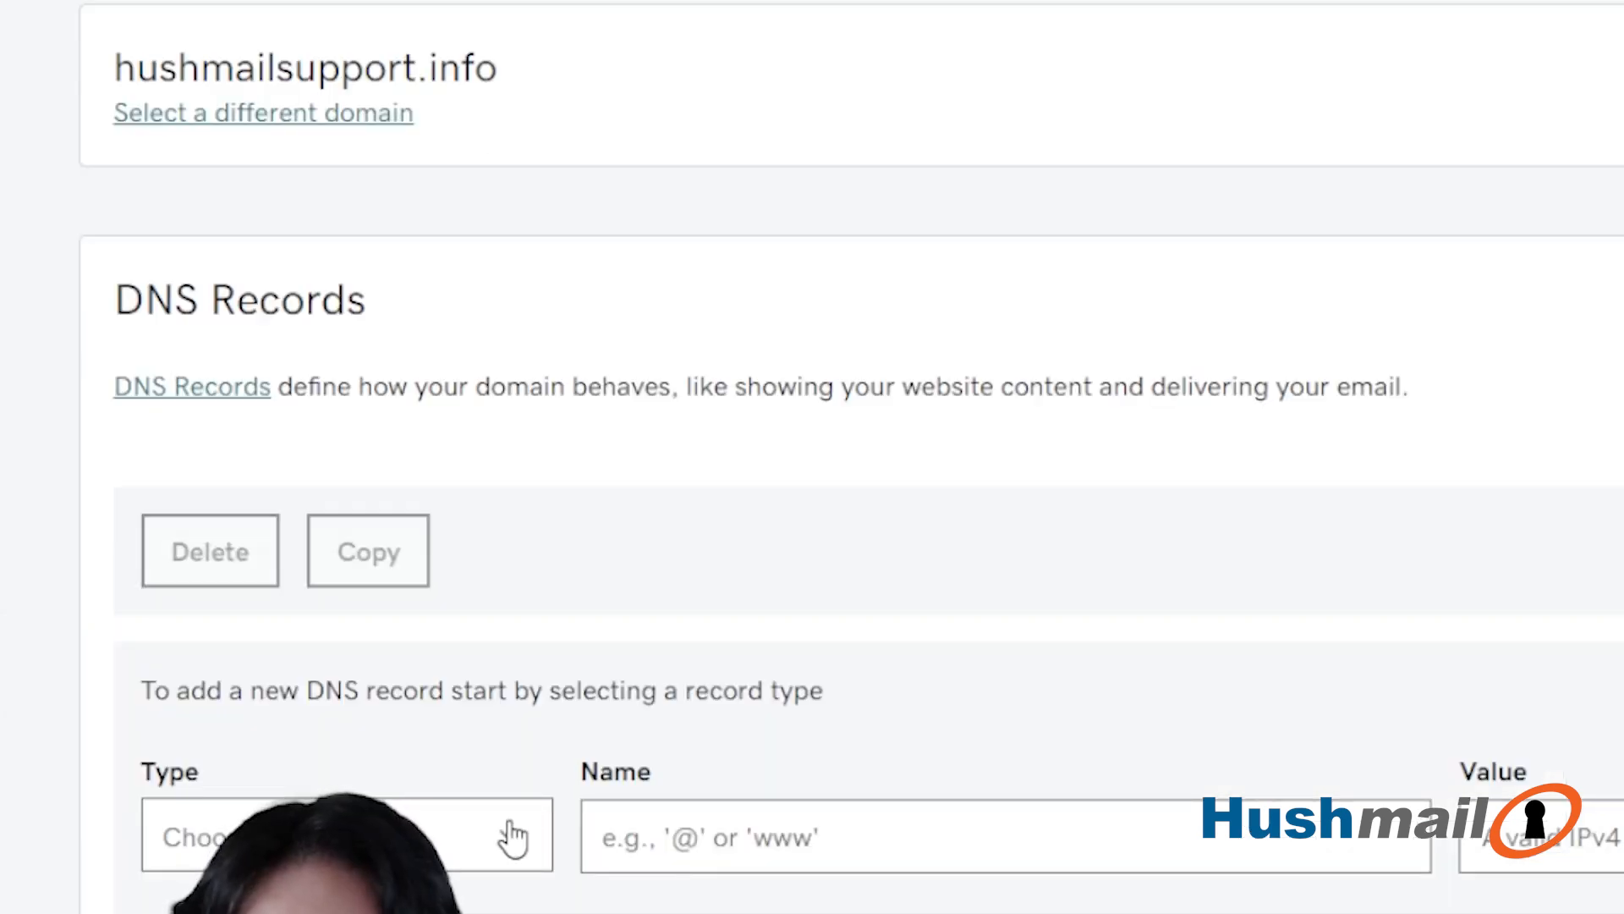
click(512, 837)
click(337, 598)
click(776, 846)
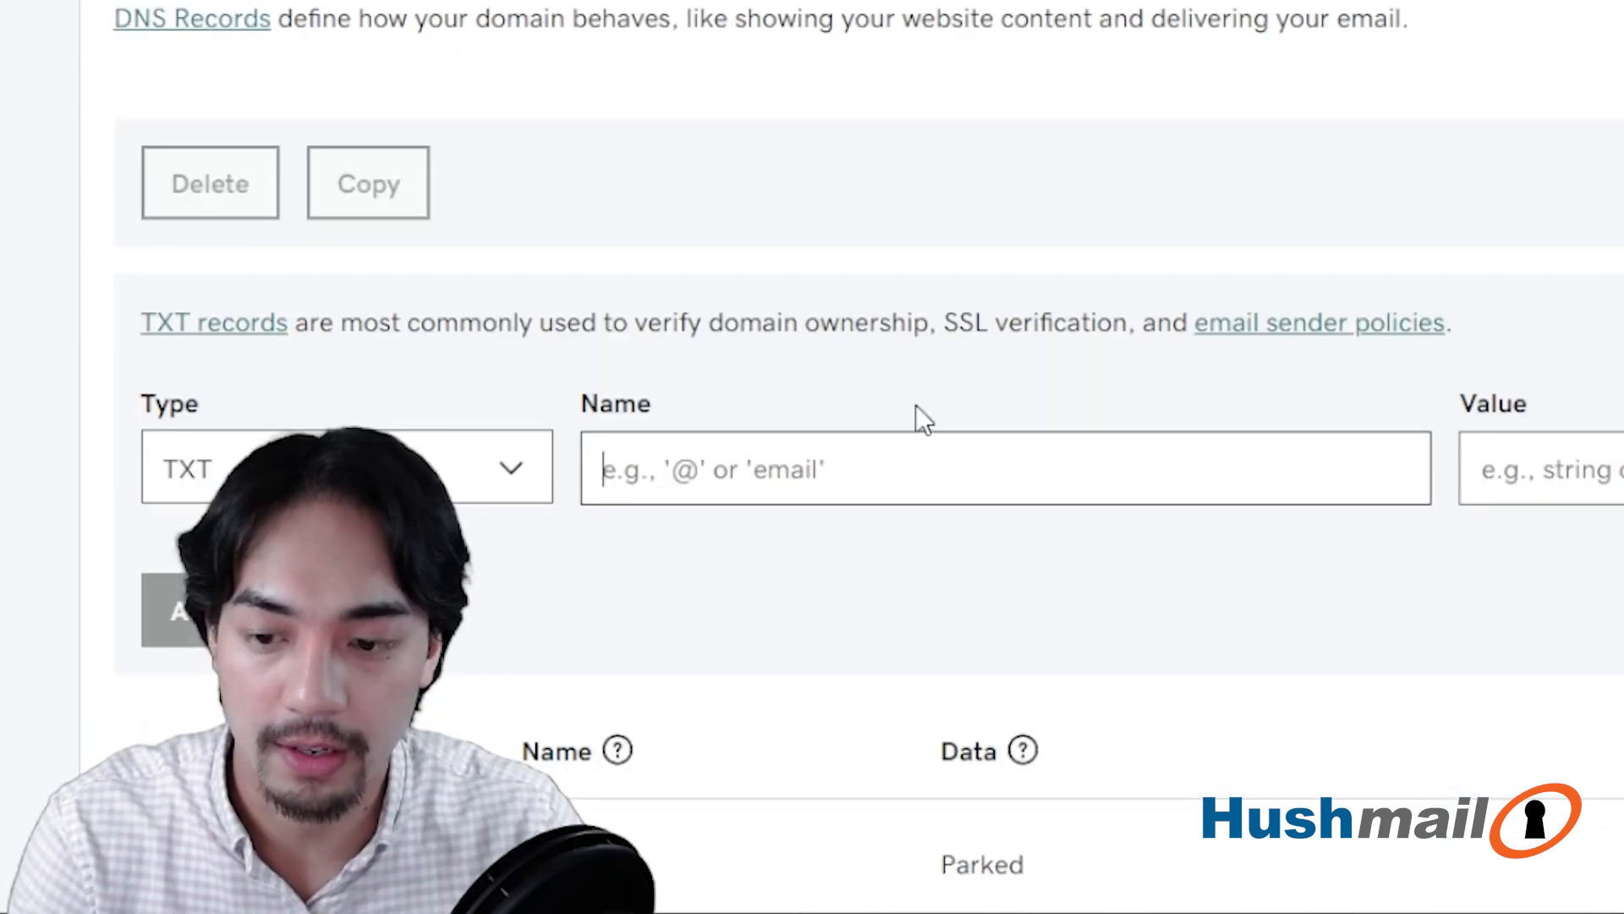
text(_DMARC)
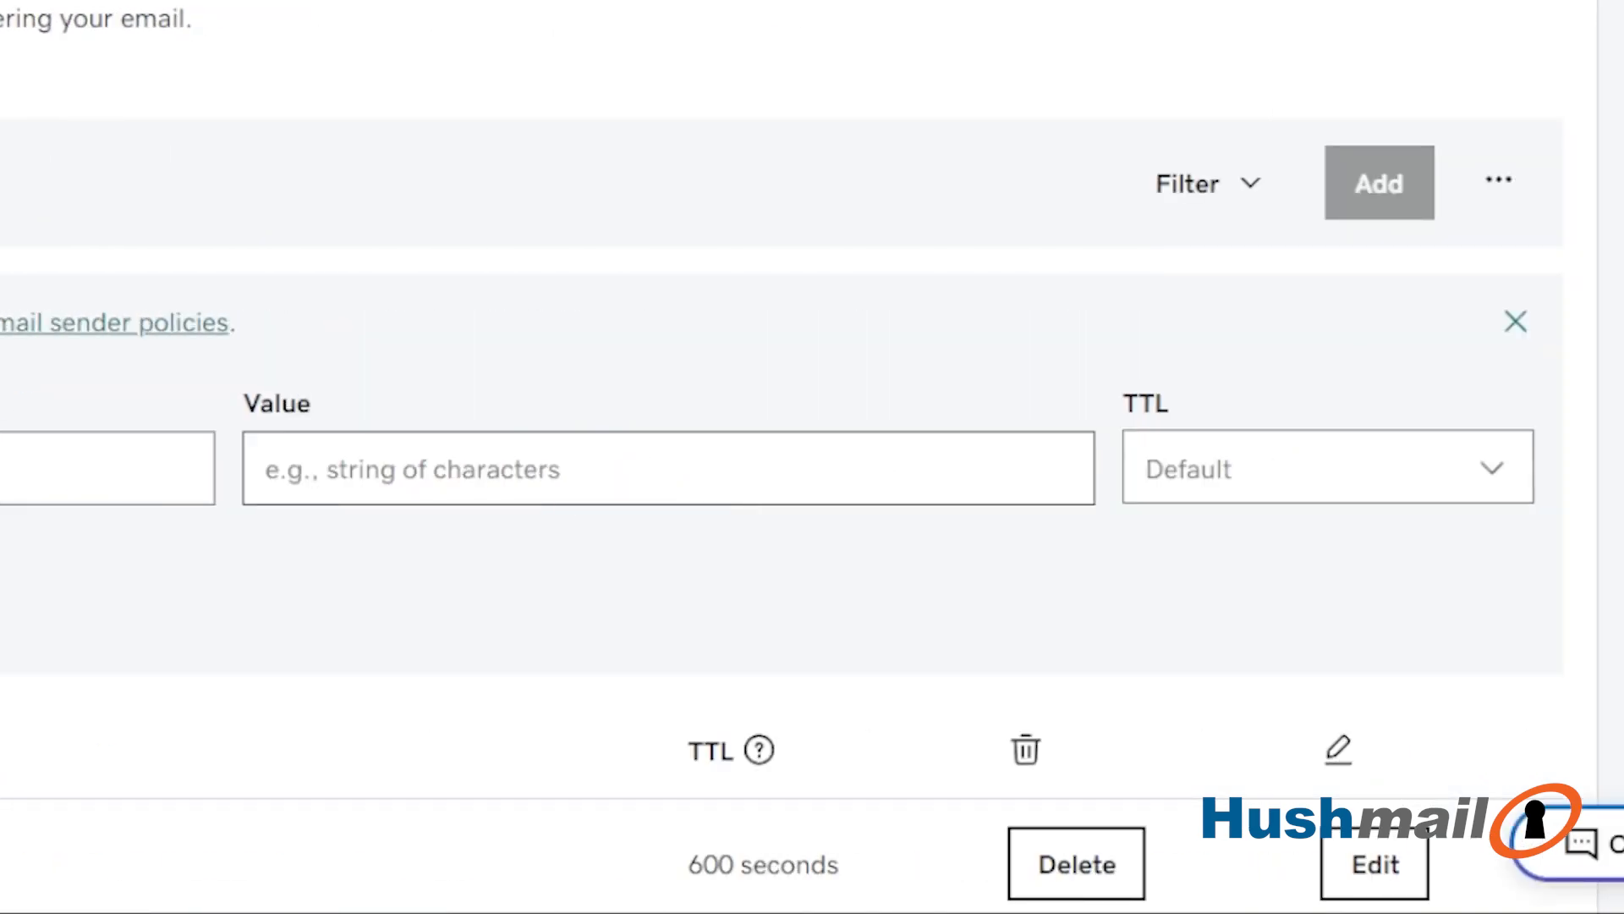
- Set the DMARC record's value to v=DMARC1; p=quarantine; pct=100 with TTL 1 Hour, and submit the record
click(442, 470)
text(v=DMARC1; p=quarantine; pct=100)
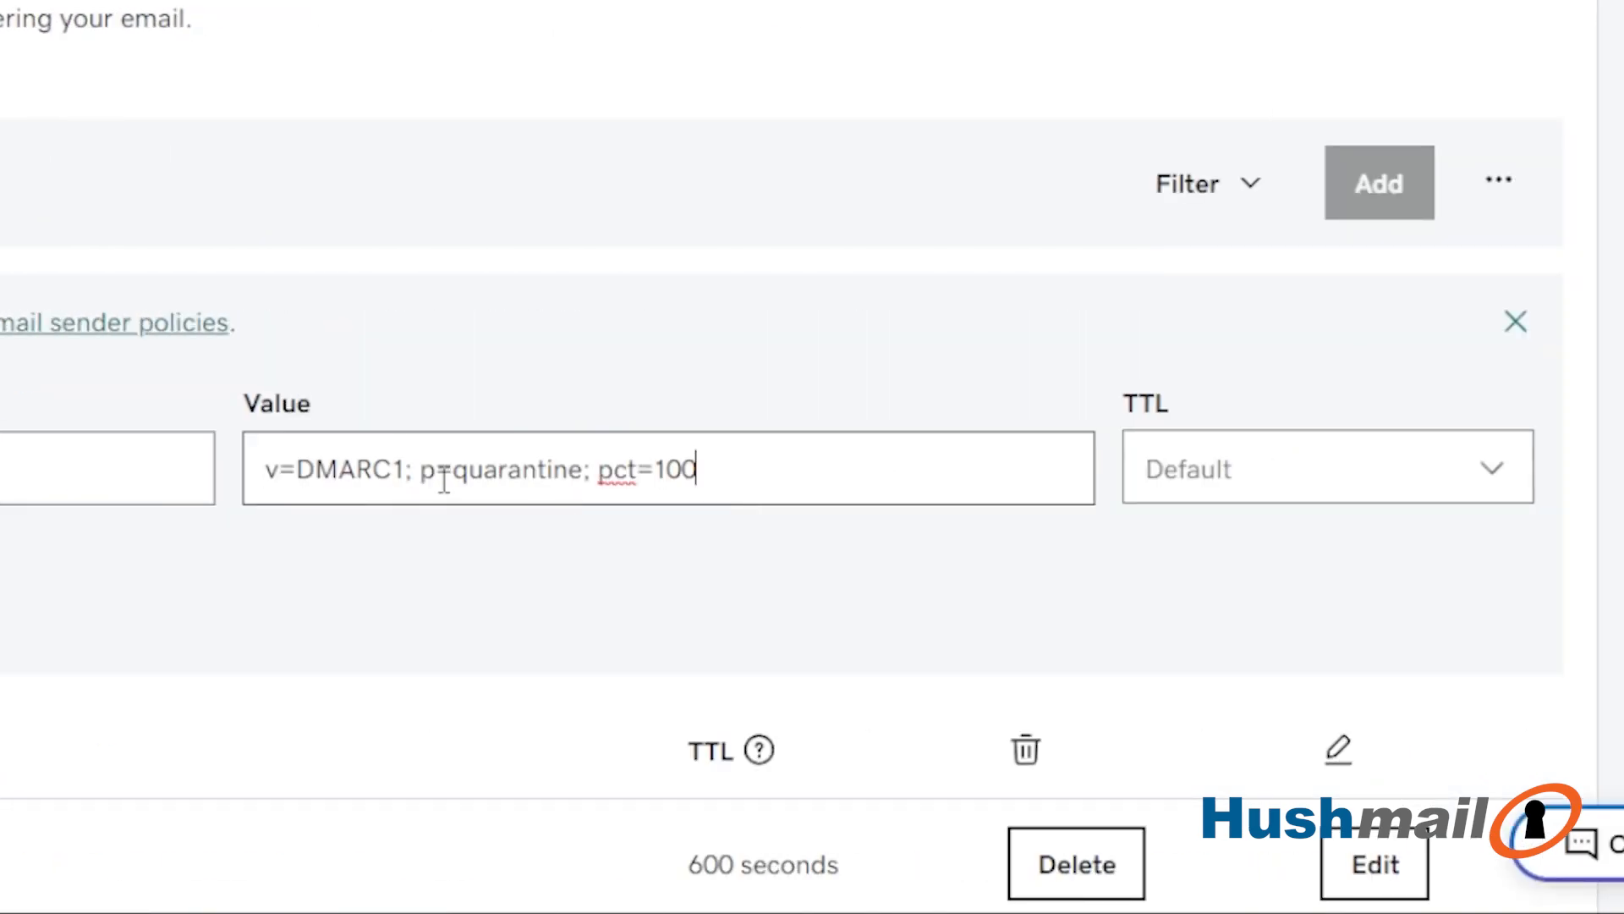
click(1437, 508)
click(1218, 616)
key(Return)
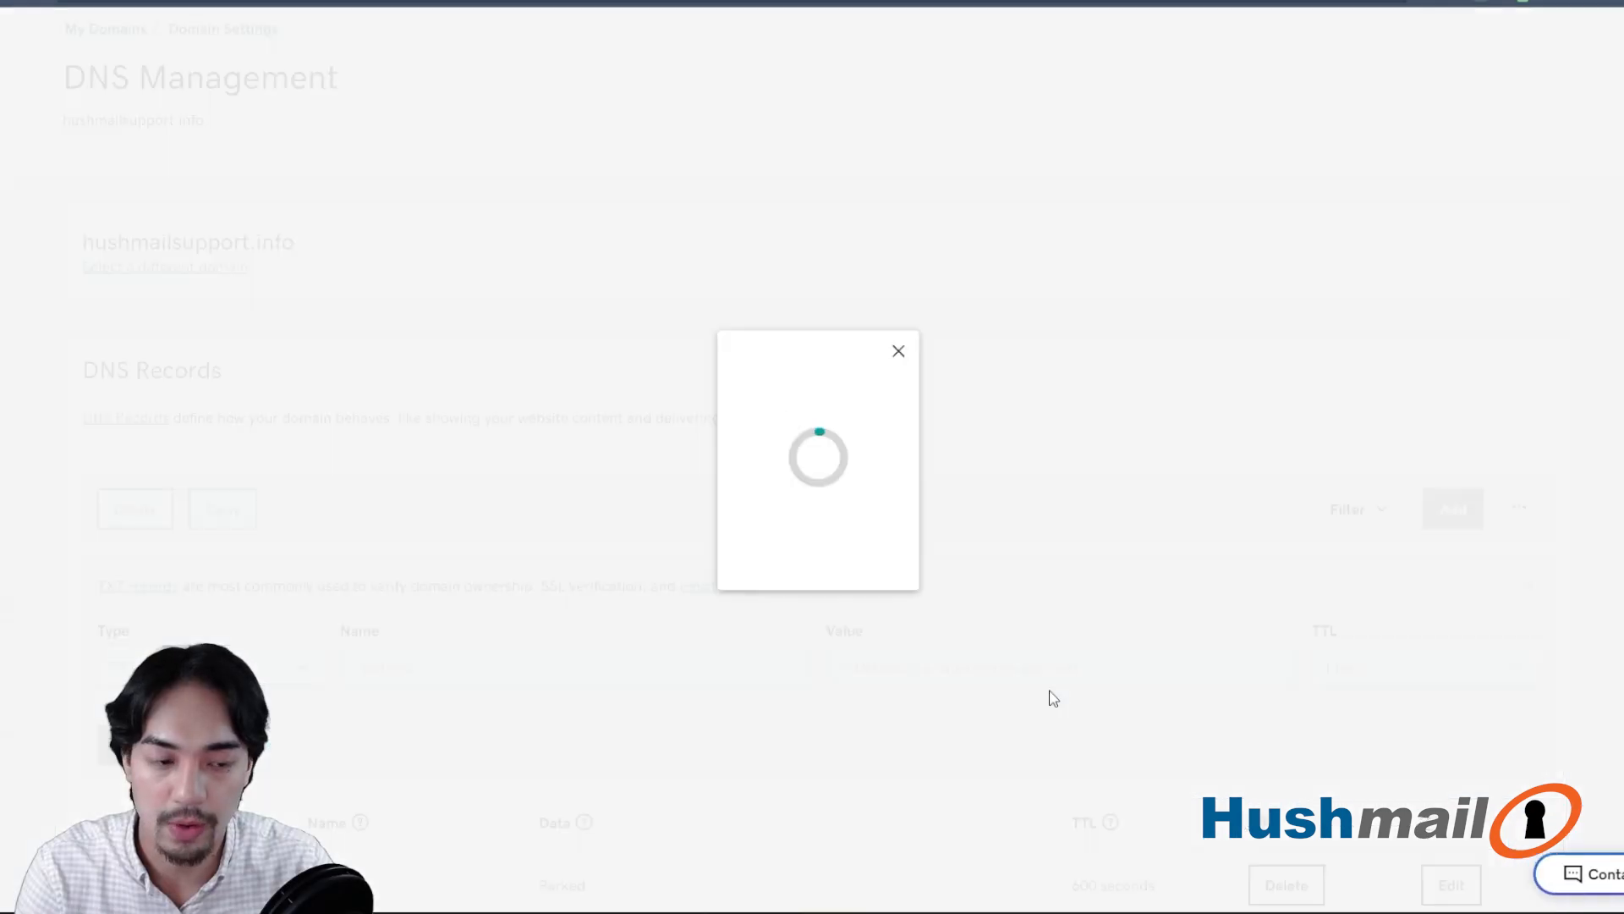